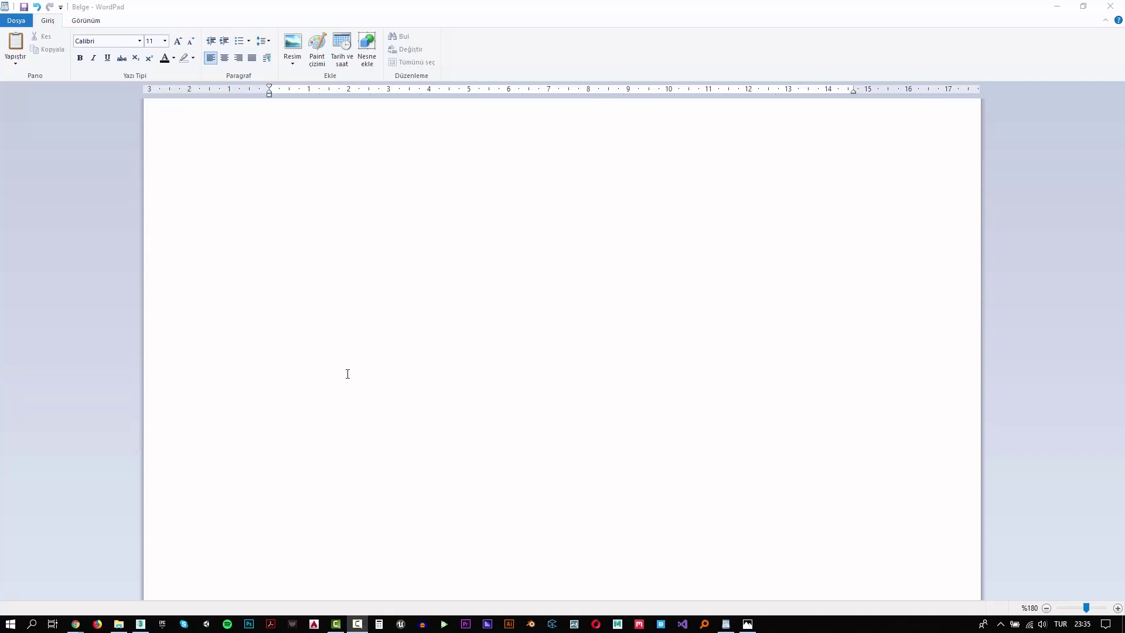
- Type the uppercase greeting, ending 'LEARN HOW TO CREATE THOSE 3 TYPE OF MATERIALS'
{"action": "left_click", "coordinate": [349, 374]}
{"action": "type", "text": "he"}
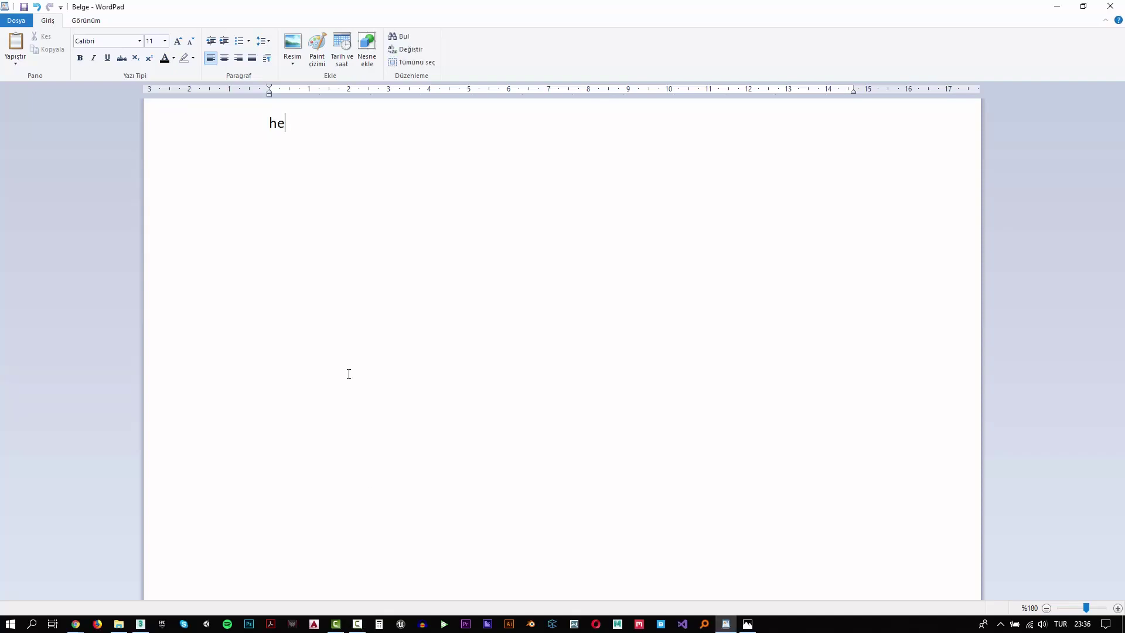
{"action": "type", "text": "ll"}
{"action": "key", "text": "BackSpace"}
{"action": "key", "text": "BackSpace"}
{"action": "key", "text": "BackSpace"}
{"action": "key", "text": "BackSpace"}
{"action": "key", "text": "Caps_Lock"}
{"action": "type", "text": "H"}
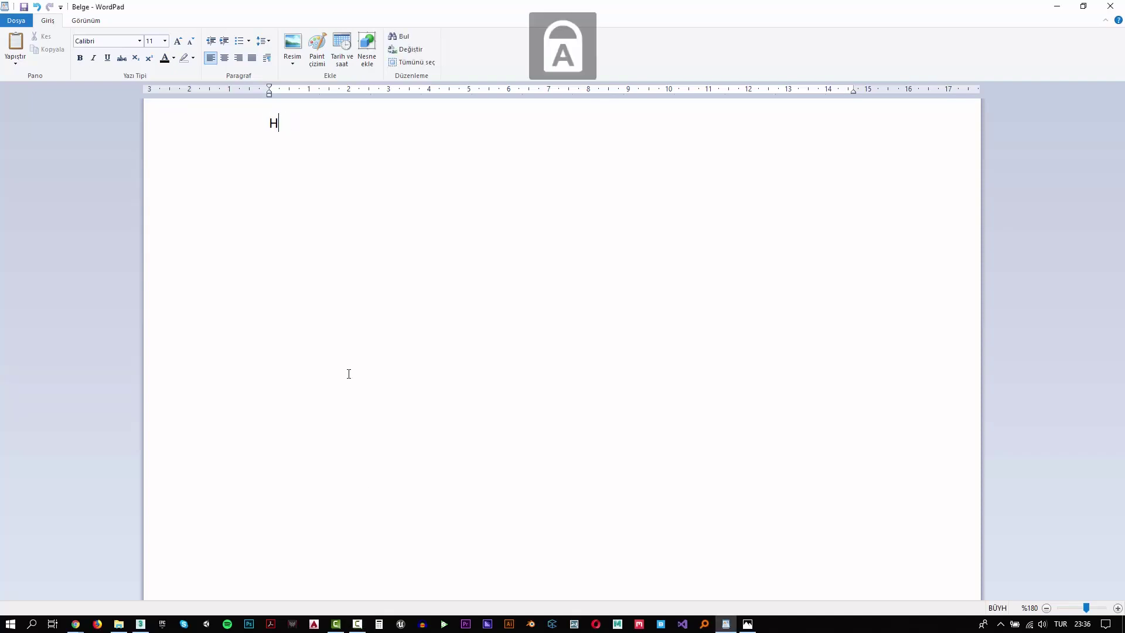
{"action": "type", "text": "ELLO EVERYONE"}
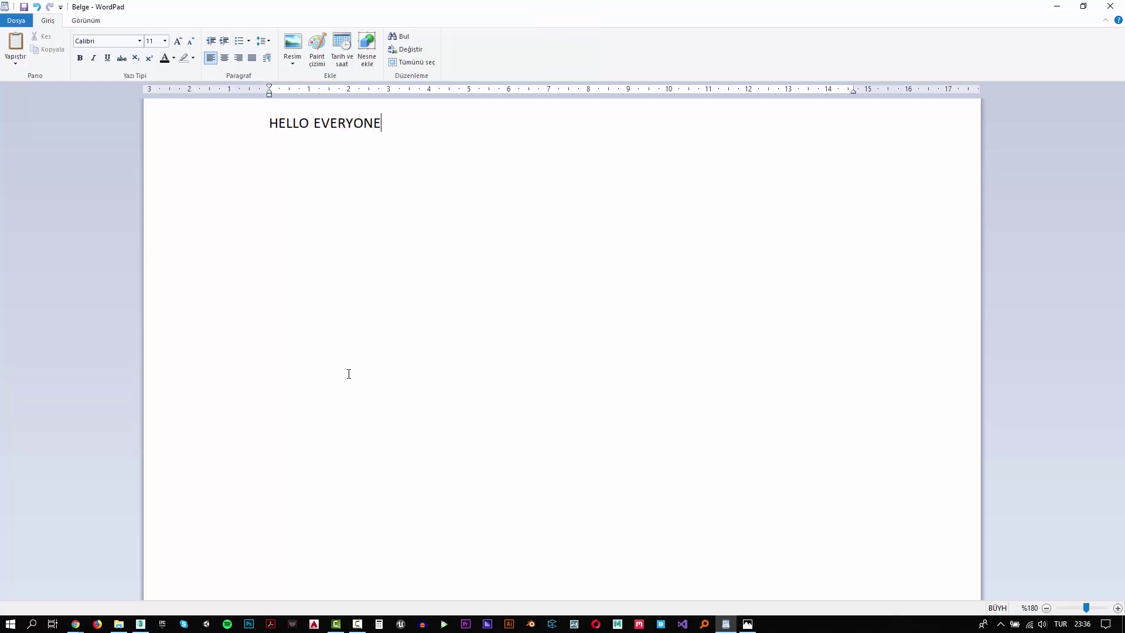
{"action": "type", "text": "!"}
{"action": "type", "text": "FIRST"}
{"action": "type", "text": " OF ALL SORR"}
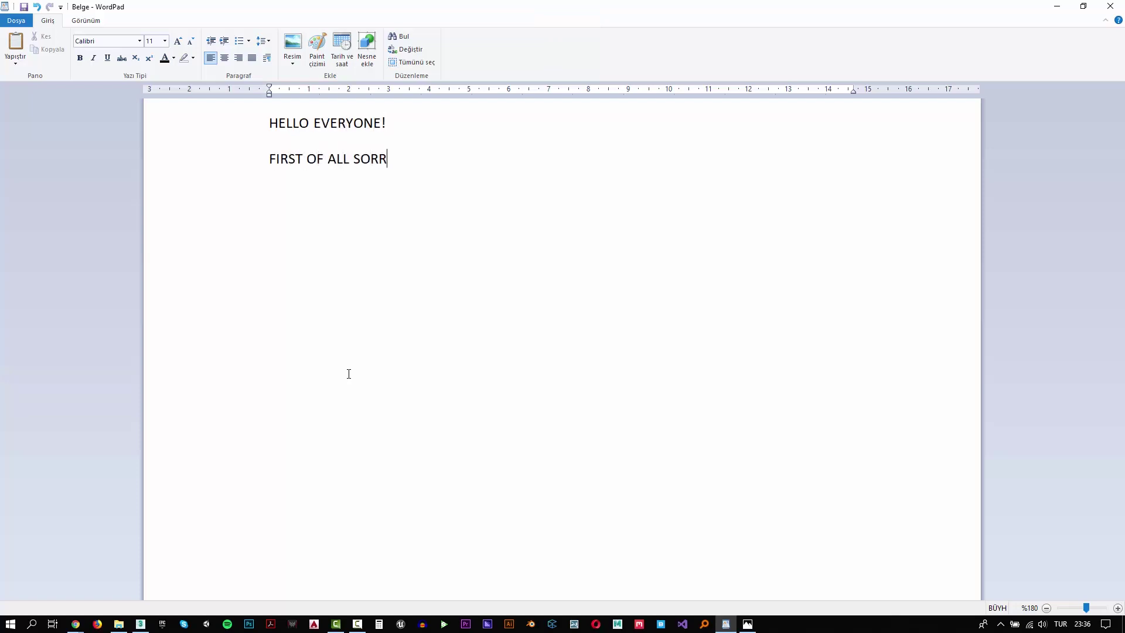
{"action": "type", "text": "Y FO"}
{"action": "type", "text": "R "}
{"action": "type", "text": "TYP"}
{"action": "type", "text": "ING"}
{"action": "type", "text": "...BU"}
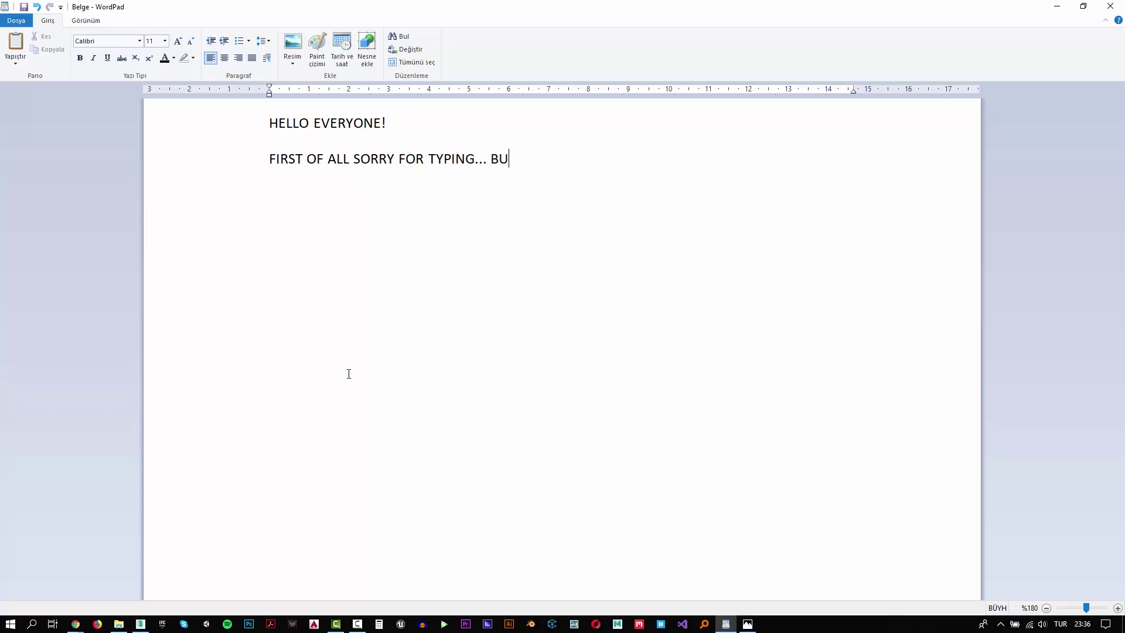
{"action": "type", "text": "T IN THE FUTURE "}
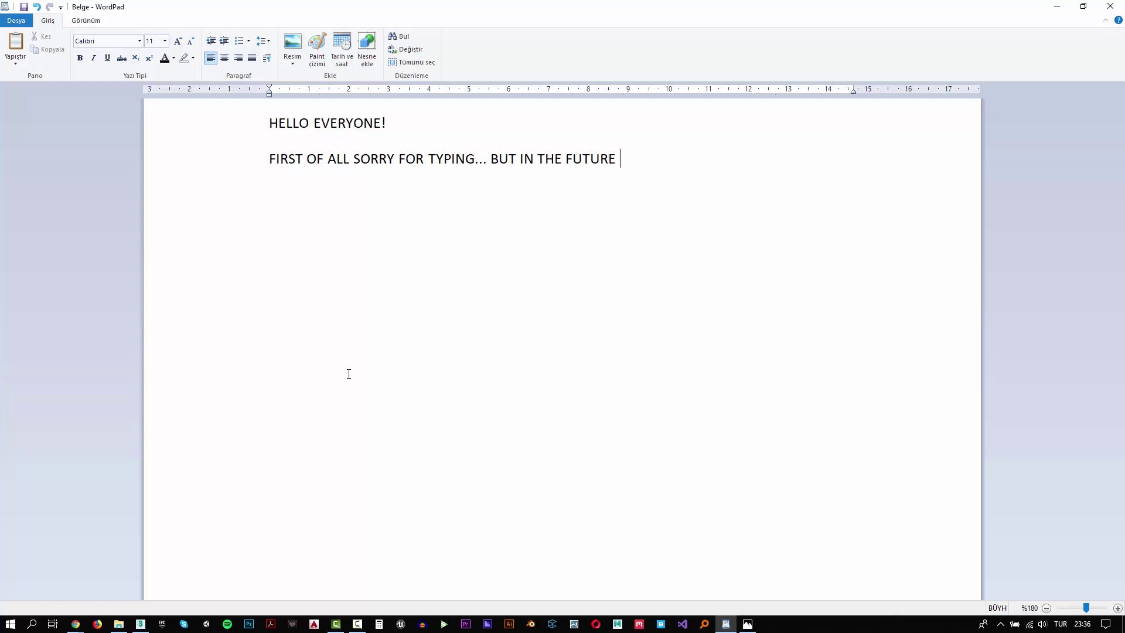
{"action": "type", "text": "I'LL"}
{"action": "type", "text": " PREPARE SOME "}
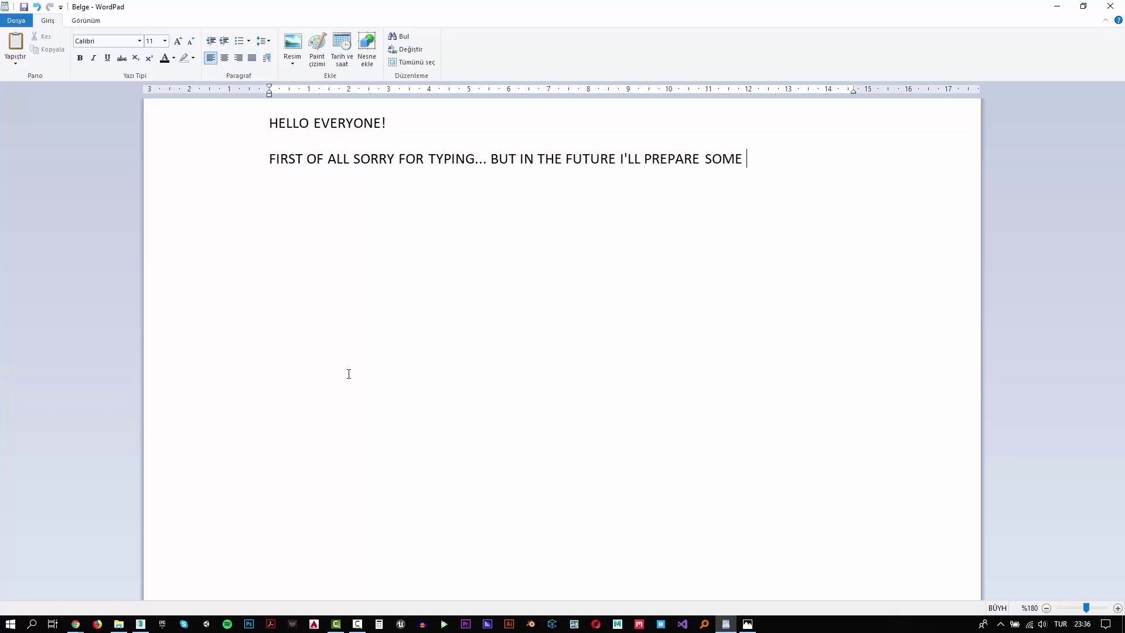
{"action": "type", "text": "TUTORIAL"}
{"action": "type", "text": "SWITH"}
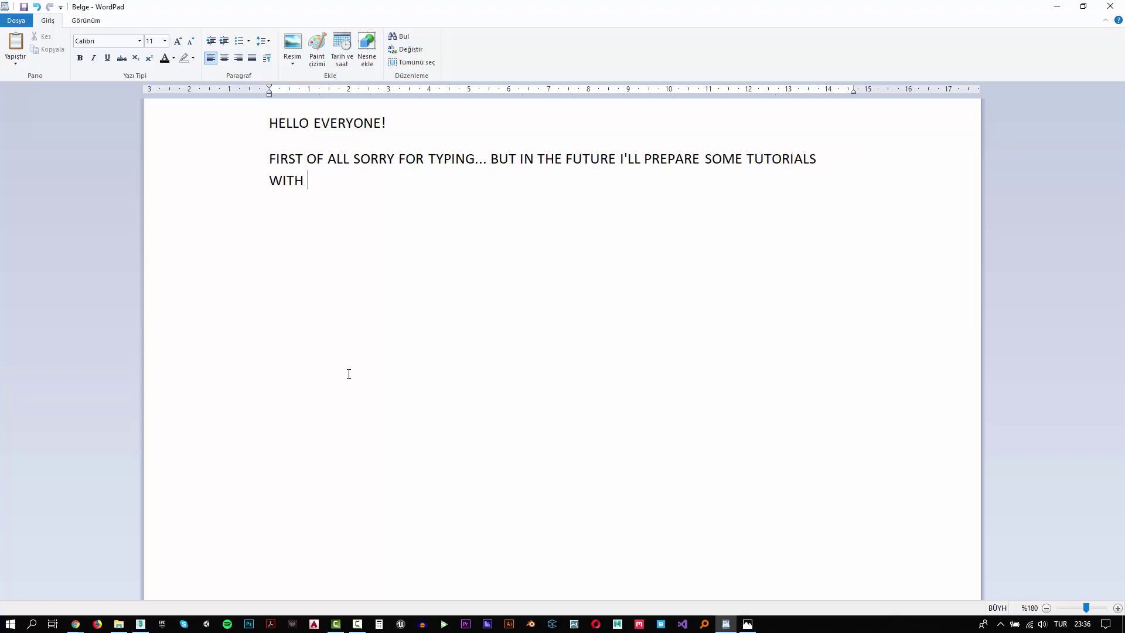
{"action": "type", "text": " VOICE.."}
{"action": "type", "text": "TODA"}
{"action": "type", "text": "Y"}
{"action": "type", "text": "YO"}
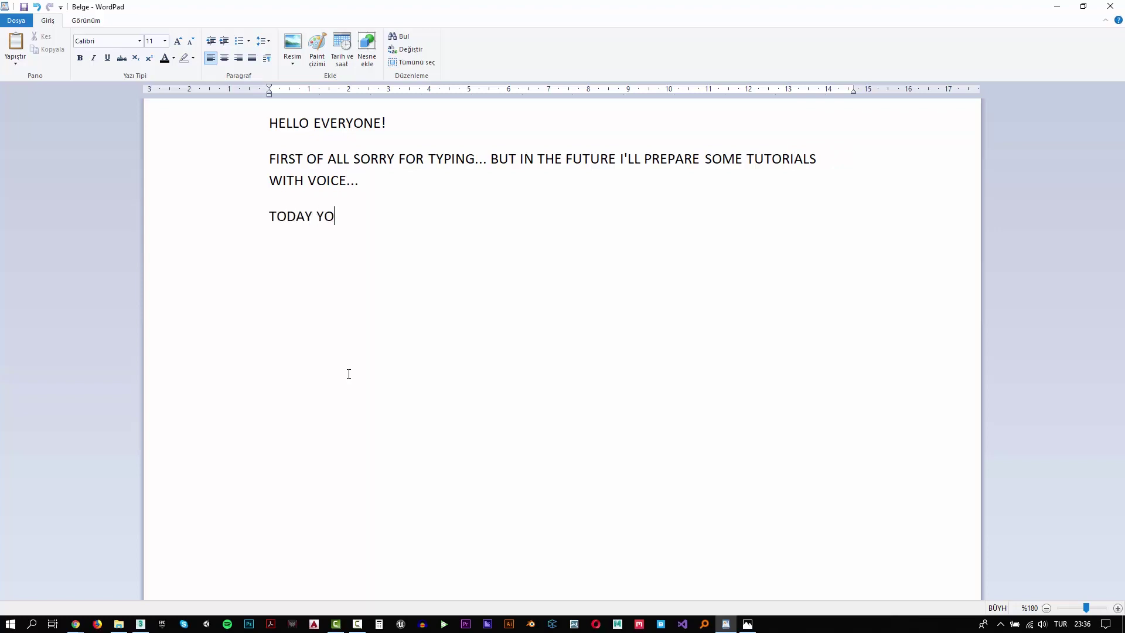
{"action": "type", "text": "U ARE "}
{"action": "type", "text": "GOING TO"}
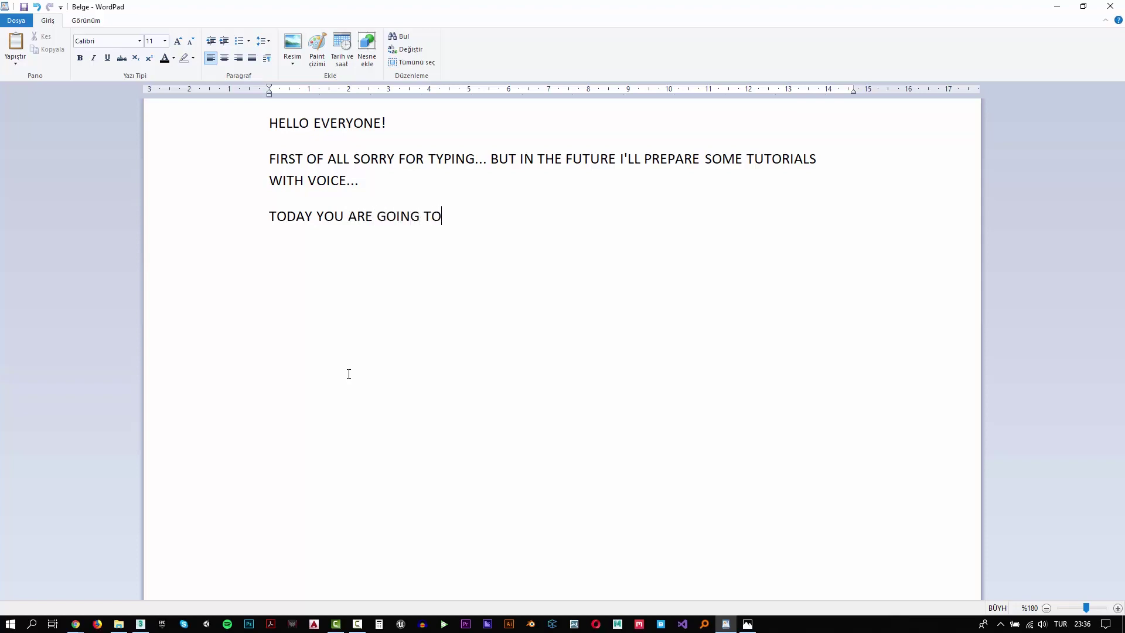
{"action": "type", "text": " LO"}
{"action": "key", "text": "BackSpace"}
{"action": "type", "text": "EARN H"}
{"action": "type", "text": "OW  TO CREATE "}
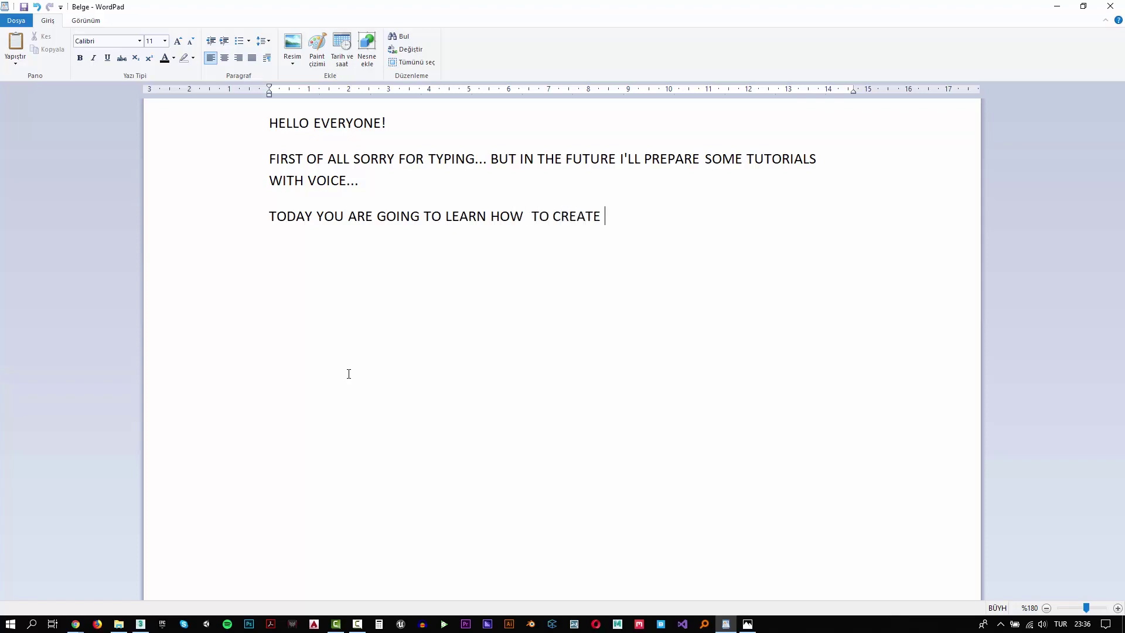
{"action": "type", "text": "TH"}
{"action": "type", "text": "OSE 3 TYPE "}
{"action": "type", "text": "OF MATERIALS"}
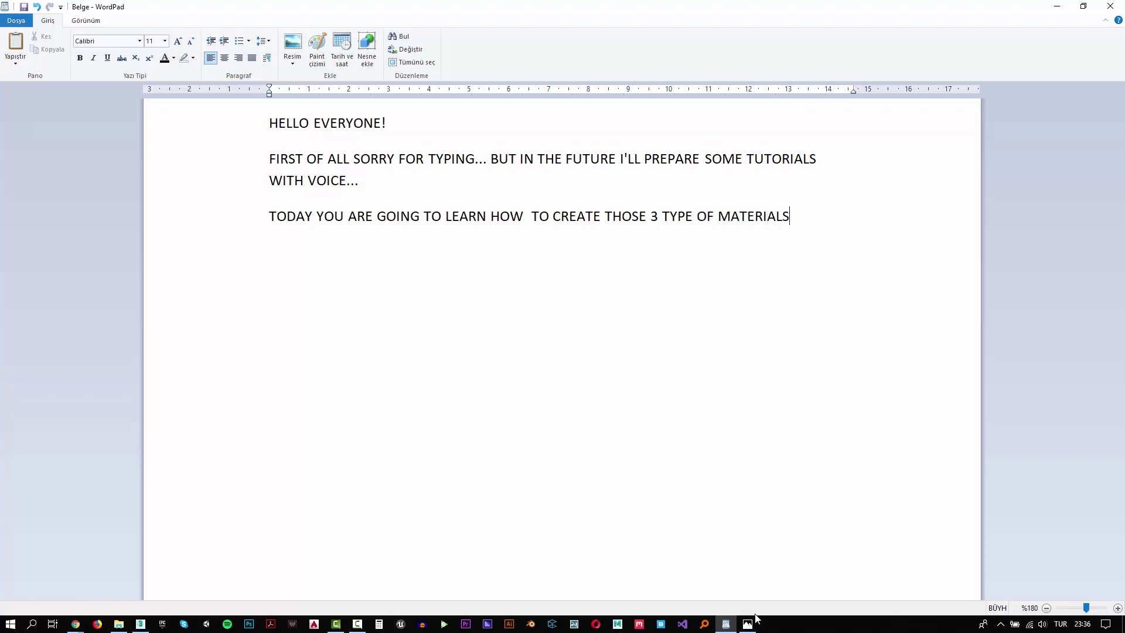
- Show the vase render in Photos full screen, then exit full-screen view
{"action": "left_click", "coordinate": [748, 622]}
{"action": "left_click", "coordinate": [1108, 601]}
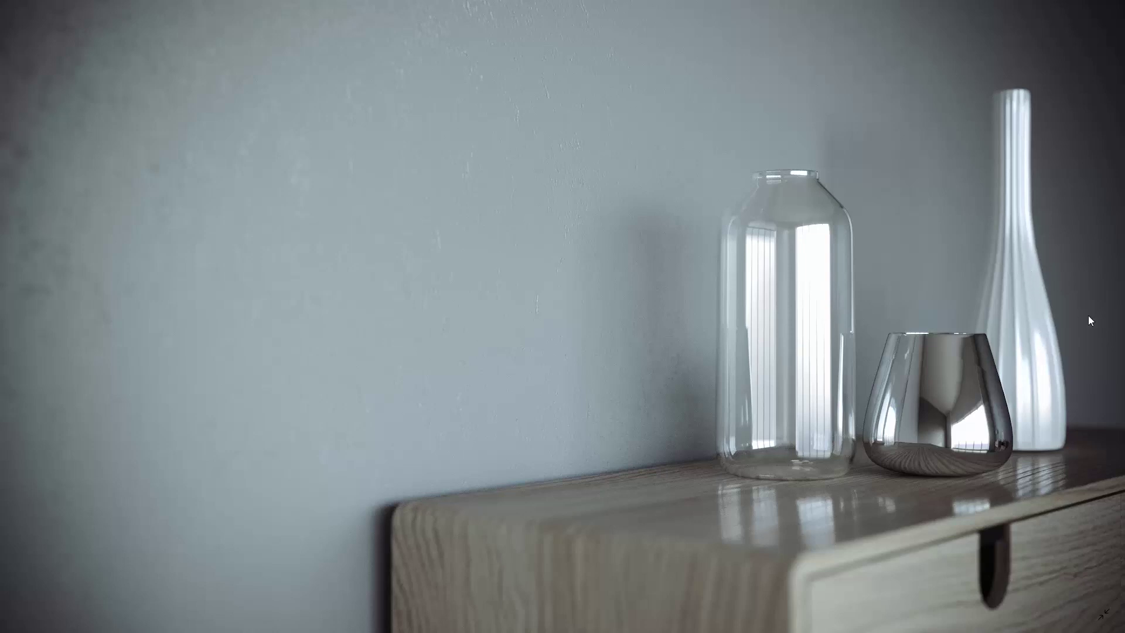
{"action": "left_click", "coordinate": [1104, 614]}
- Add 'GLASS, CHROME AND CERAMIC MATERIAL!' and 'LET'S JUMP INTO IT...' to the notes
{"action": "left_click", "coordinate": [1058, 7]}
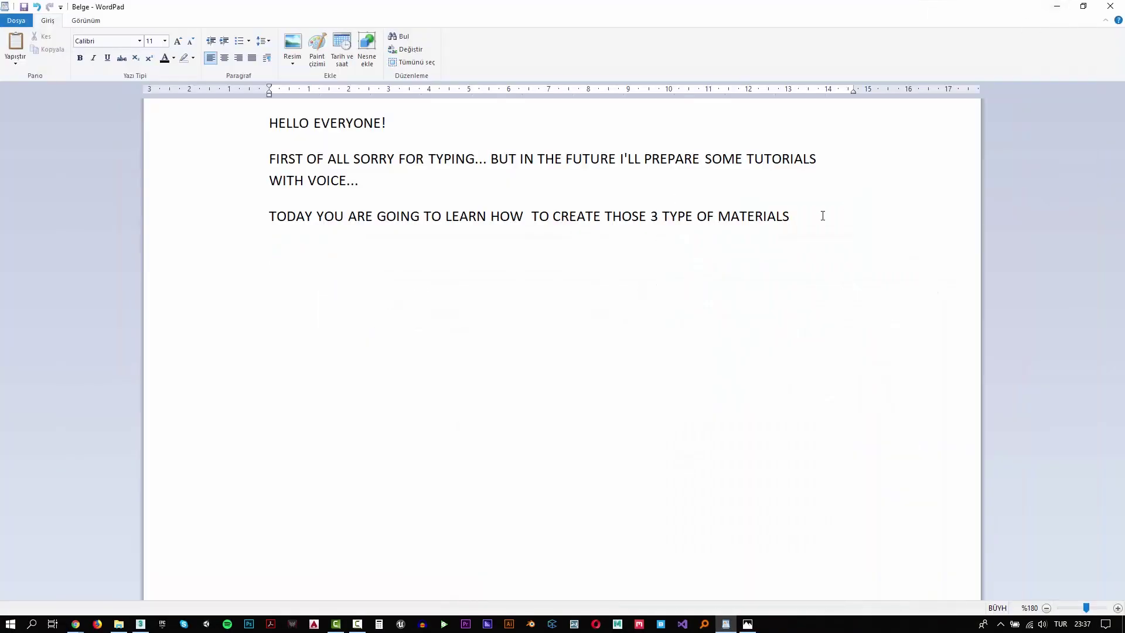
{"action": "type", "text": "GLASS,"}
{"action": "type", "text": " CHROME  "}
{"action": "type", "text": "AND CEAMIC"}
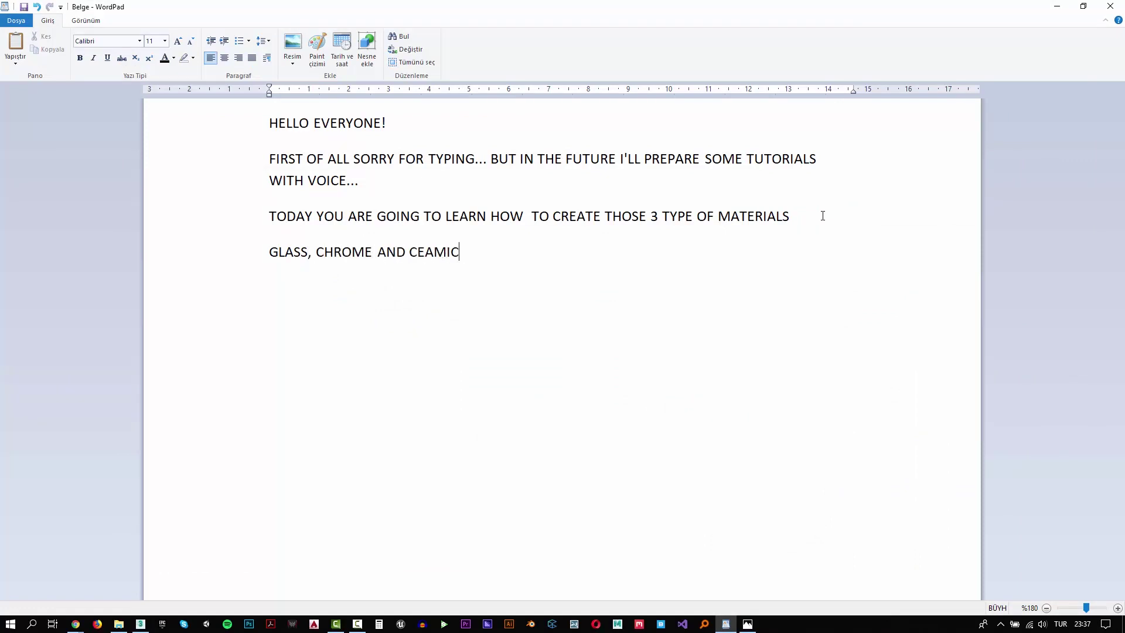
{"action": "key", "text": "BackSpace"}
{"action": "key", "text": "BackSpace"}
{"action": "key", "text": "BackSpace"}
{"action": "key", "text": "BackSpace"}
{"action": "type", "text": "RAMIC MA"}
{"action": "type", "text": "TERIAL! "}
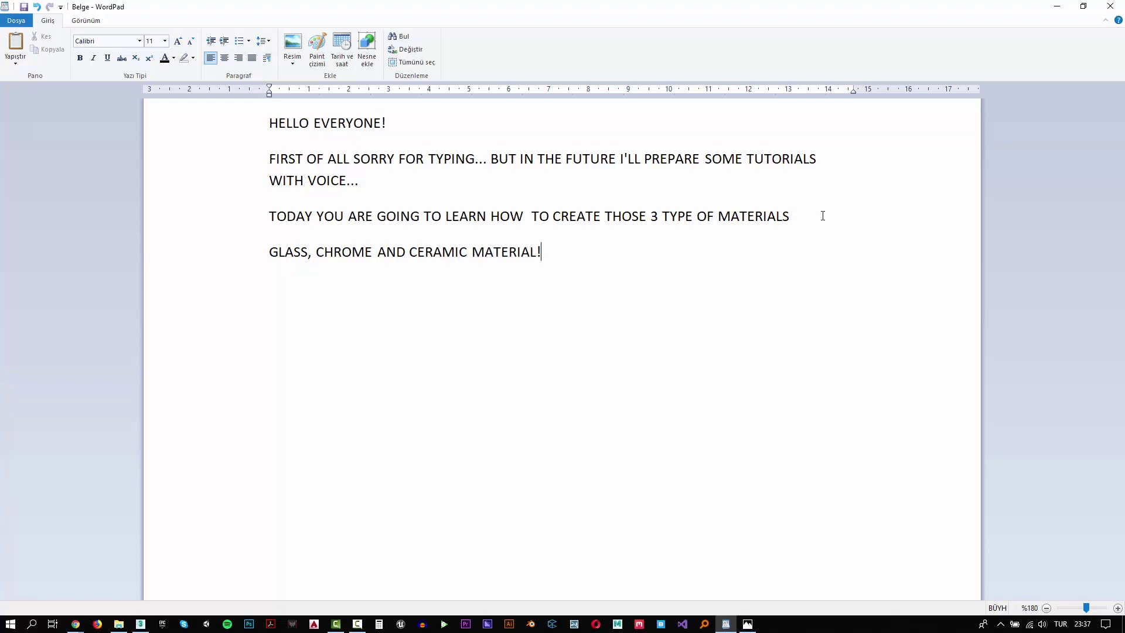
{"action": "type", "text": "LET'S JU"}
{"action": "type", "text": "MP INTO IT"}
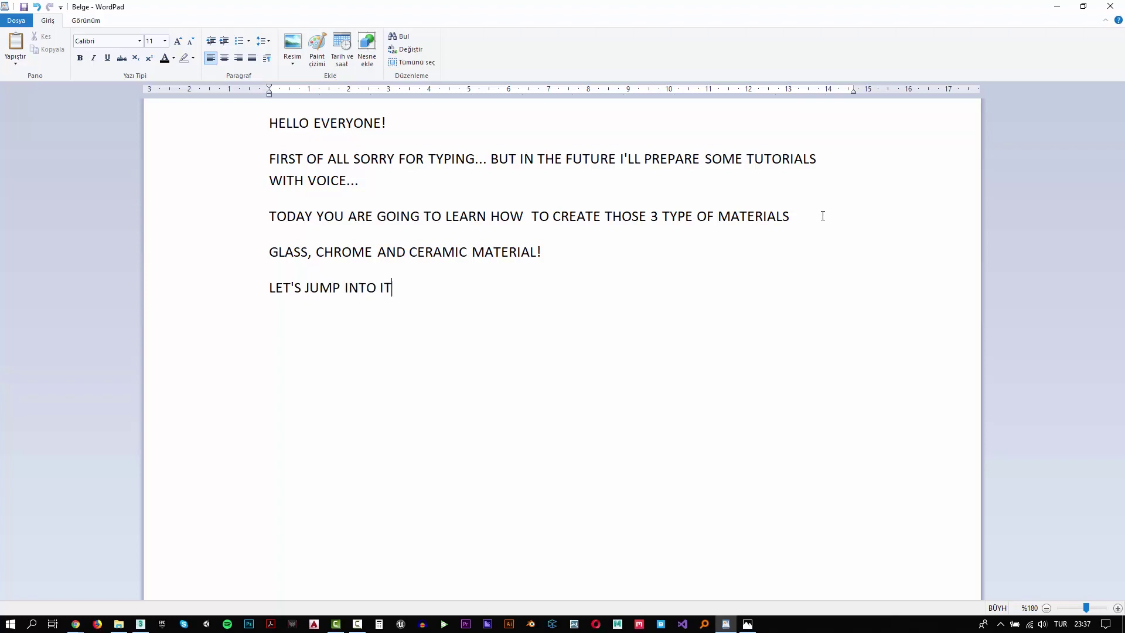
{"action": "type", "text": "..."}
{"action": "left_click", "coordinate": [141, 624]}
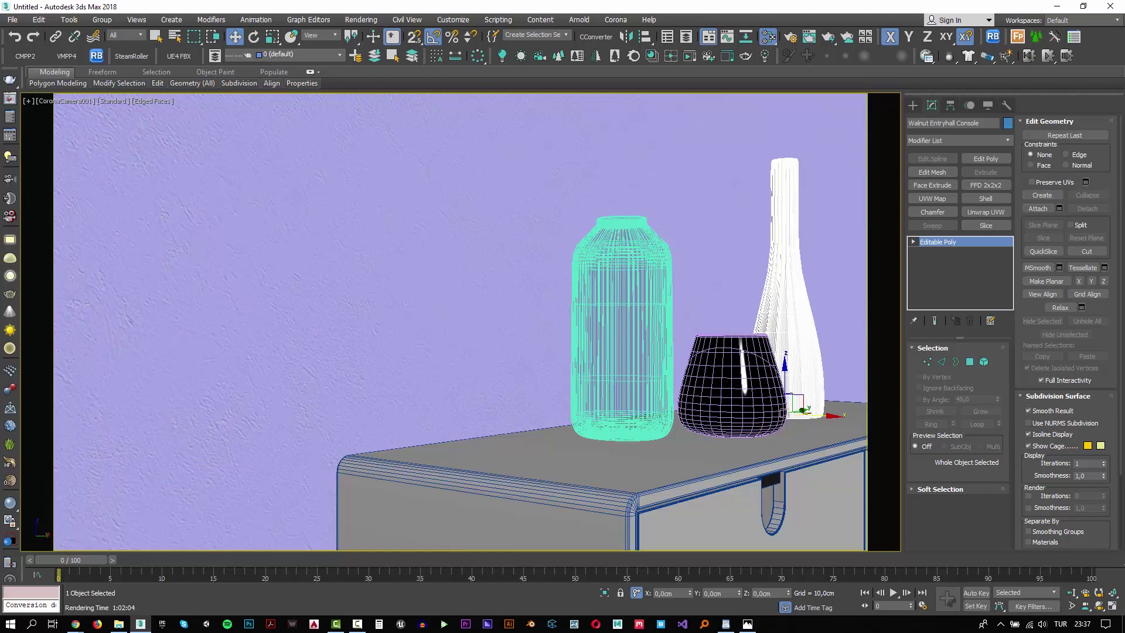
- Bring up the Slate Material Editor with M and maximize it, then return to WordPad
{"action": "key", "text": "m"}
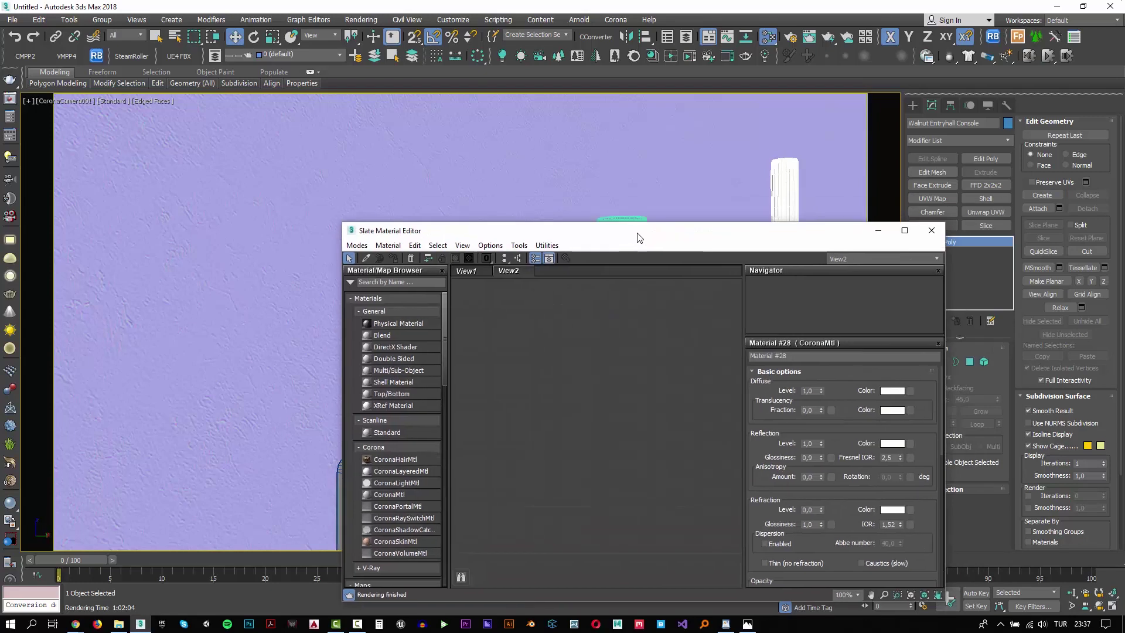
{"action": "left_click_drag", "start_coordinate": [636, 230], "coordinate": [610, 229]}
{"action": "double_click", "coordinate": [616, 229]}
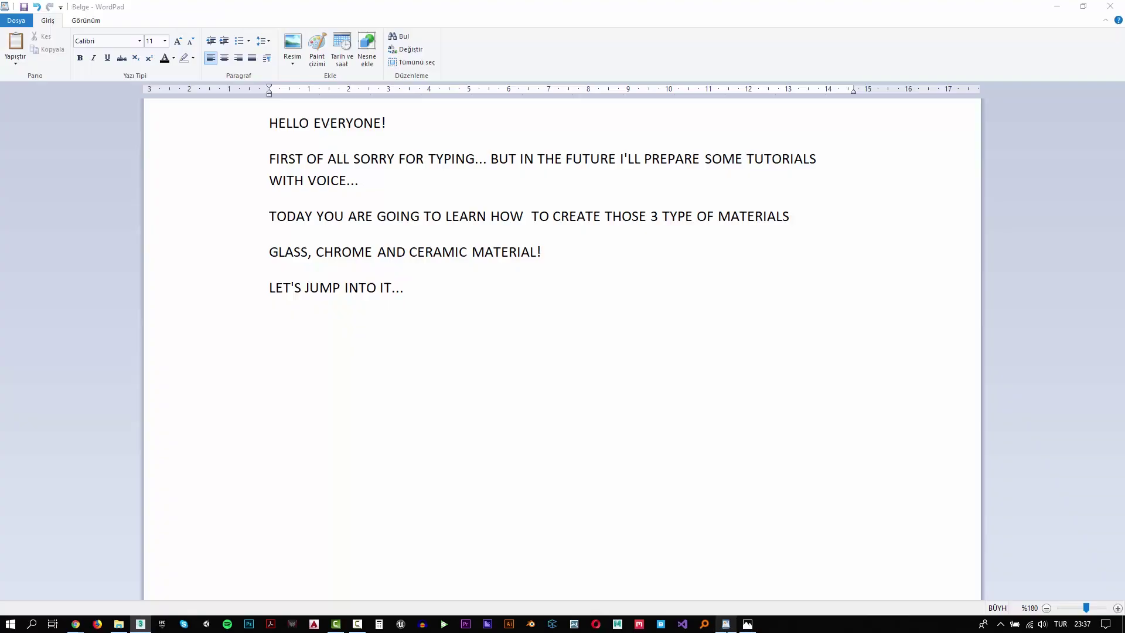
{"action": "left_click", "coordinate": [725, 624]}
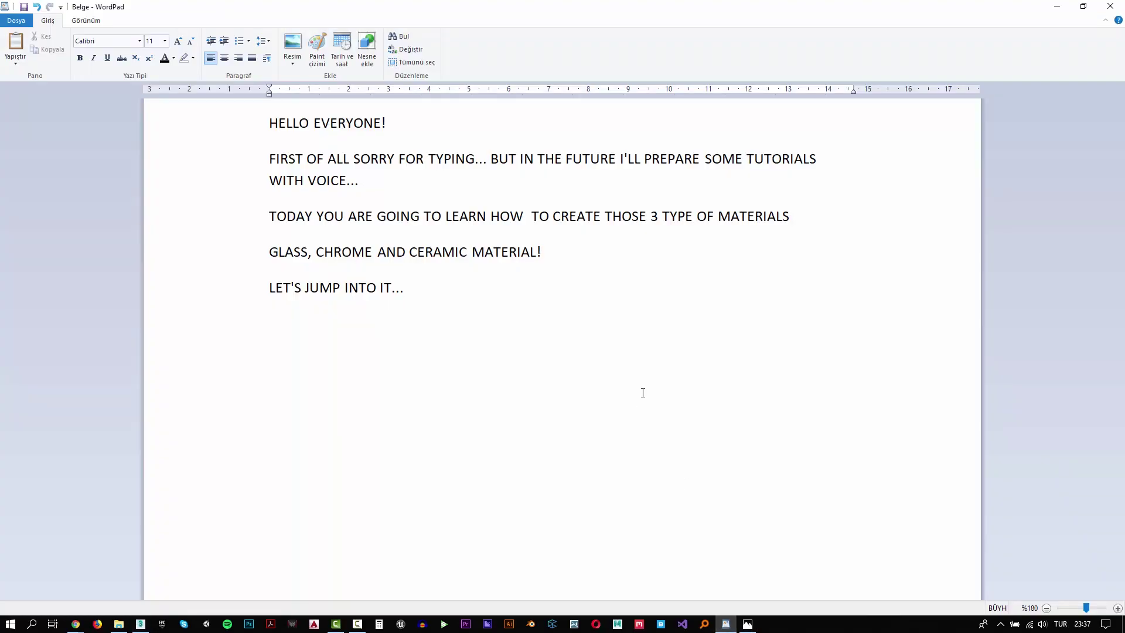
- Add the heading 'GLASS MATERIAL:' with the line 'CREATE A CORONA MATERIAL' below
{"action": "key", "text": "Return"}
{"action": "type", "text": "GLASS "}
{"action": "type", "text": "MATERIAL:"}
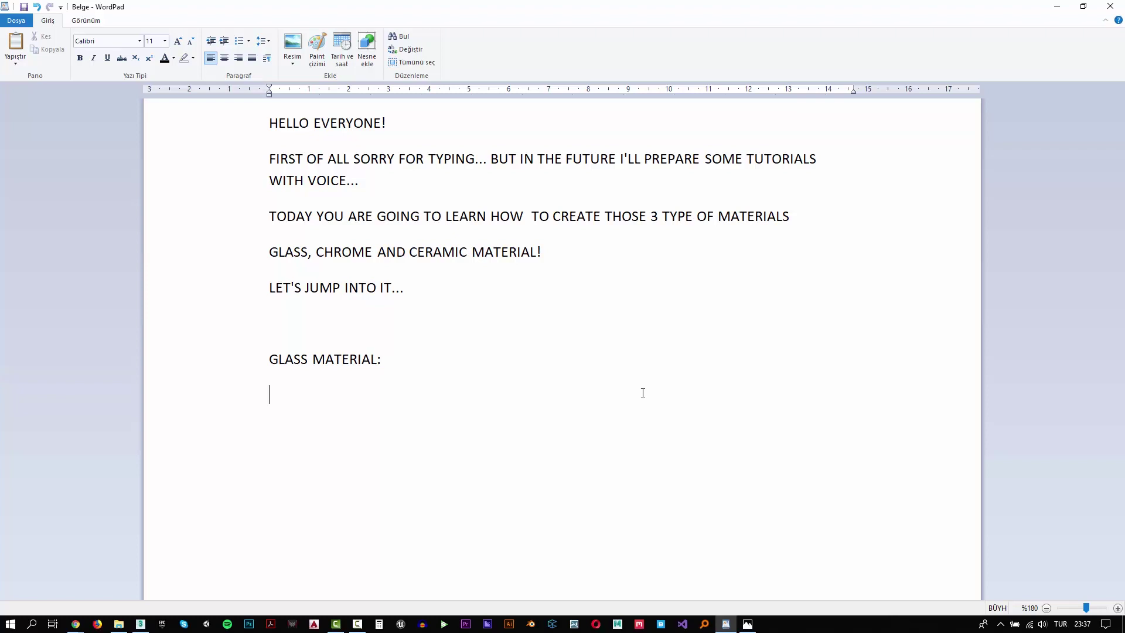
{"action": "key", "text": "Return"}
{"action": "type", "text": "C"}
{"action": "type", "text": "REATE A CORO"}
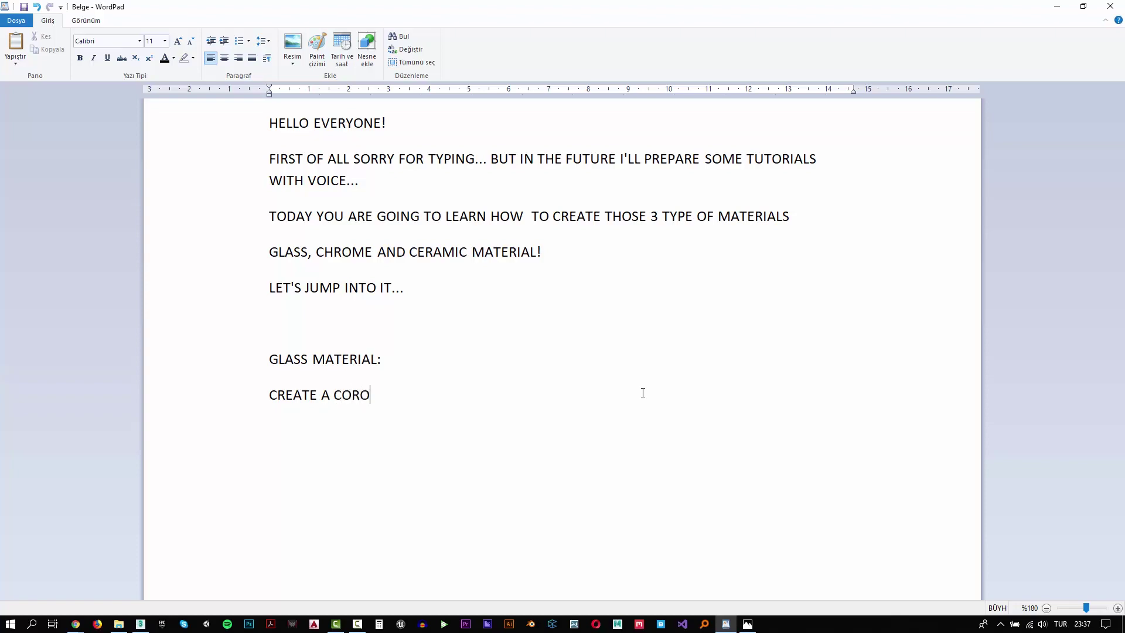
{"action": "type", "text": "NA MATERIAL"}
- Add a CoronaMtl node in the Slate editor and name it GLASS
{"action": "key", "text": "alt+Tab"}
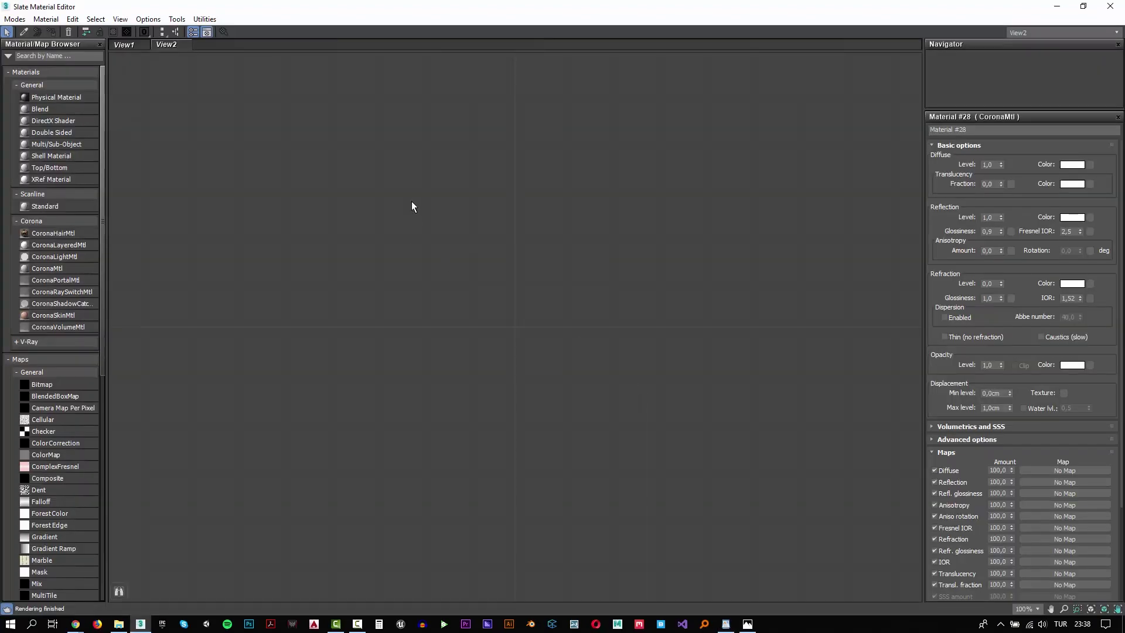
{"action": "right_click", "coordinate": [411, 202]}
{"action": "mouse_move", "coordinate": [553, 234]}
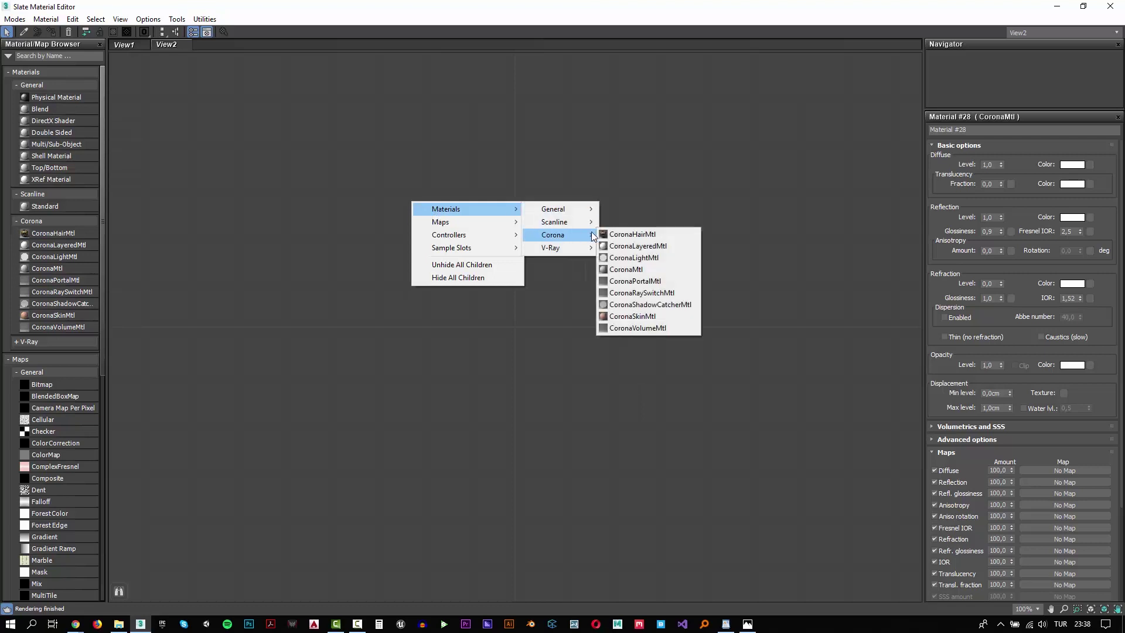
{"action": "left_click", "coordinate": [626, 270]}
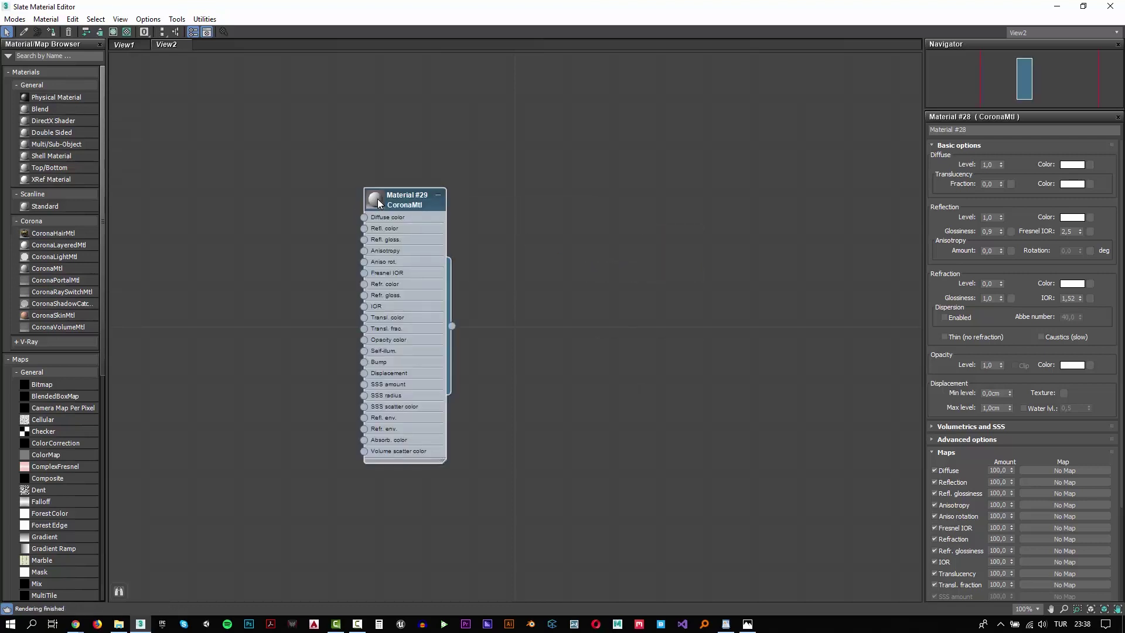
{"action": "double_click", "coordinate": [412, 199]}
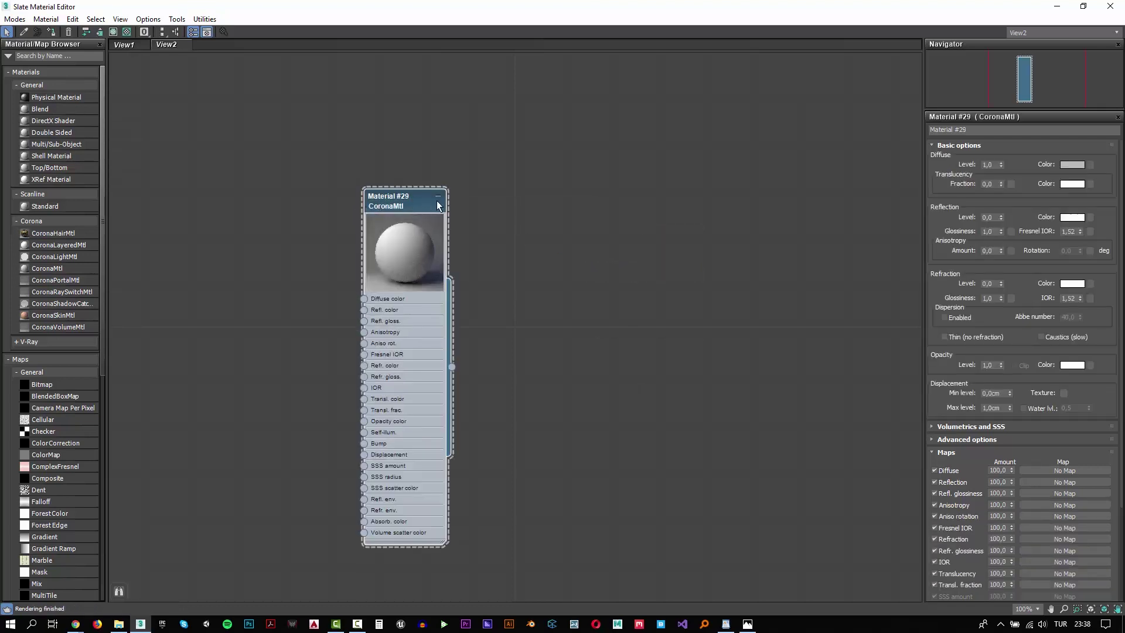
{"action": "left_click", "coordinate": [996, 132]}
{"action": "type", "text": "GLASS"}
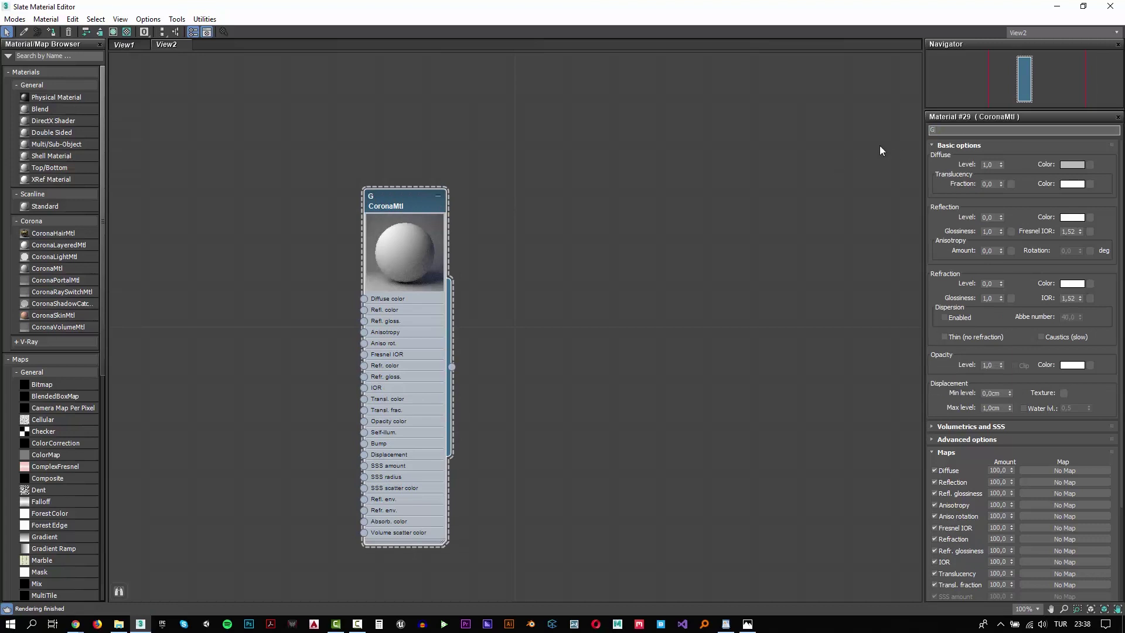
{"action": "left_click", "coordinate": [696, 220]}
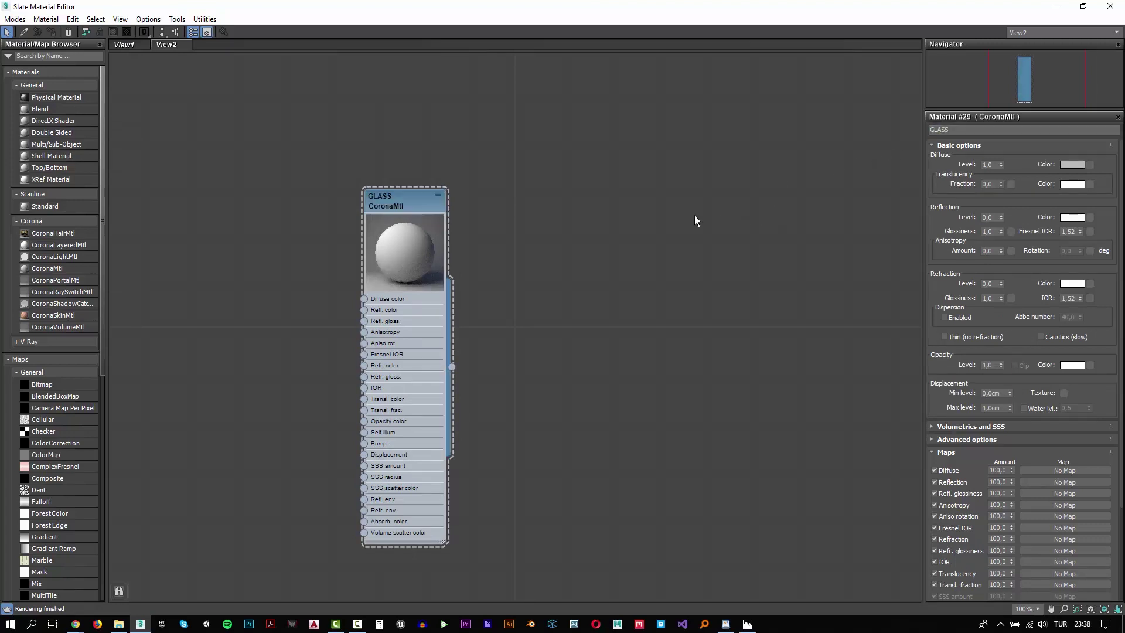
{"action": "key", "text": "alt+Tab"}
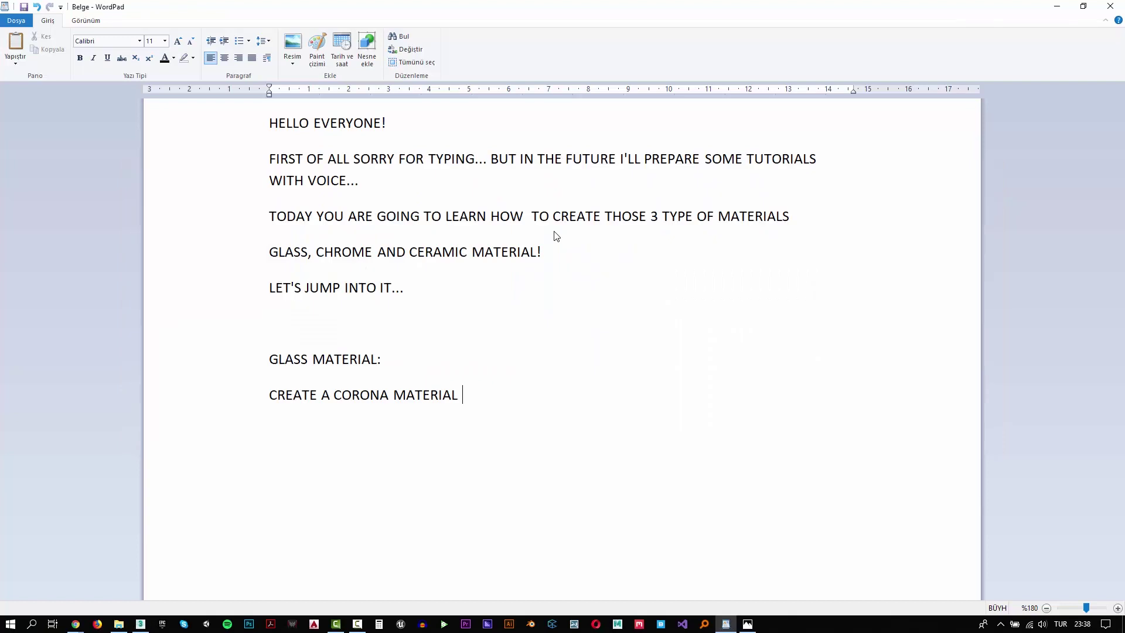
- Note 'CHANGE DIFFUSE COLOR TO BLACK' and 'SET REFLECTION = 1 & SET REFRACTION = 1'
{"action": "type", "text": "CHANGE "}
{"action": "type", "text": "DIFF"}
{"action": "type", "text": "USE COLOR TO"}
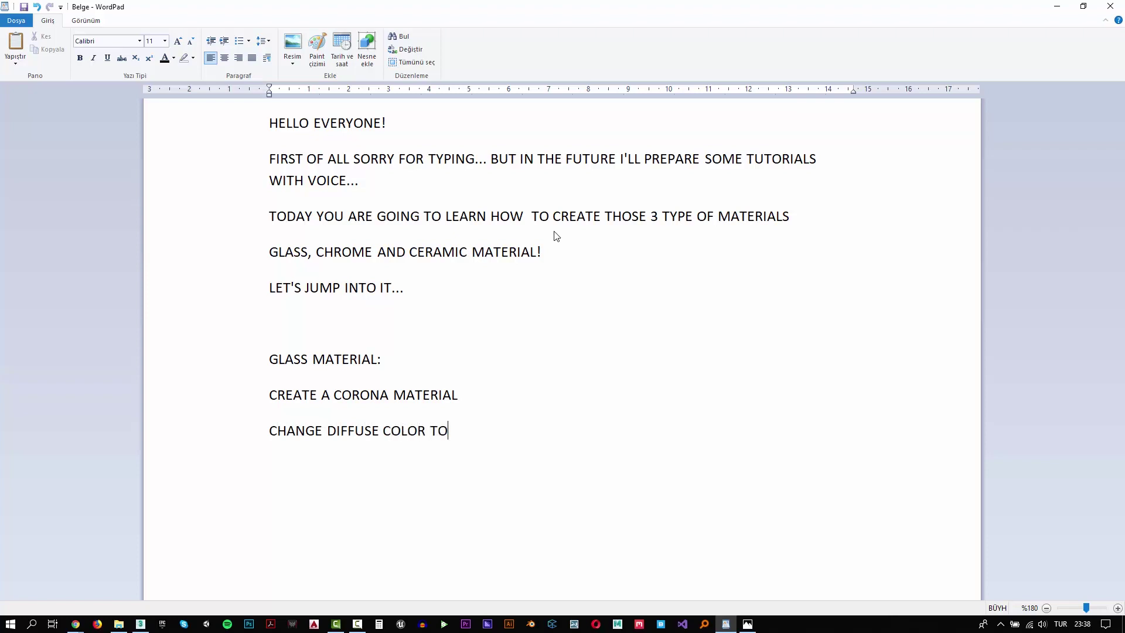
{"action": "type", "text": " BLACK "}
{"action": "type", "text": "SET"}
{"action": "type", "text": " REFLECTION "}
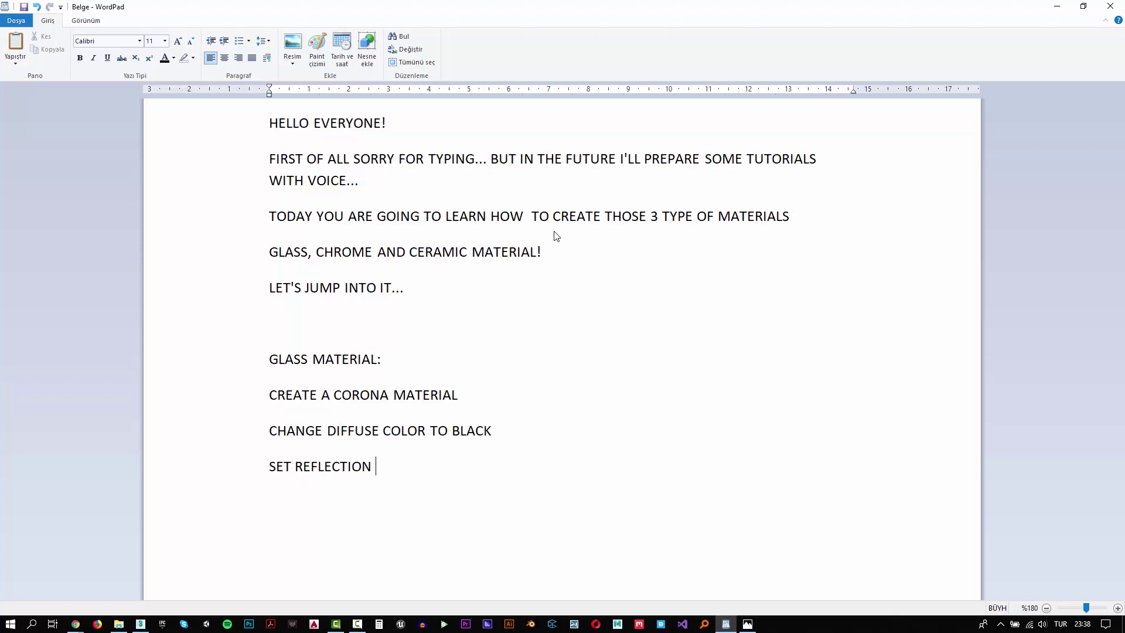
{"action": "type", "text": "1"}
{"action": "key", "text": "BackSpace"}
{"action": "type", "text": "= 1 "}
{"action": "type", "text": "& S"}
{"action": "type", "text": "ET REFRACTIO"}
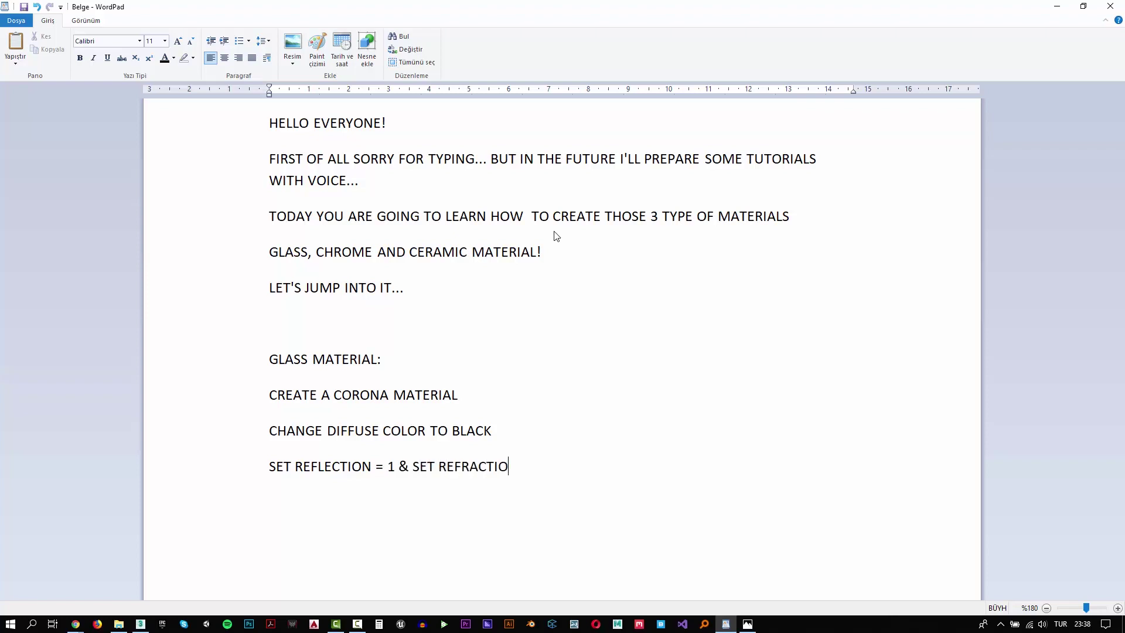
{"action": "type", "text": "N = 1"}
{"action": "key", "text": "alt+Tab"}
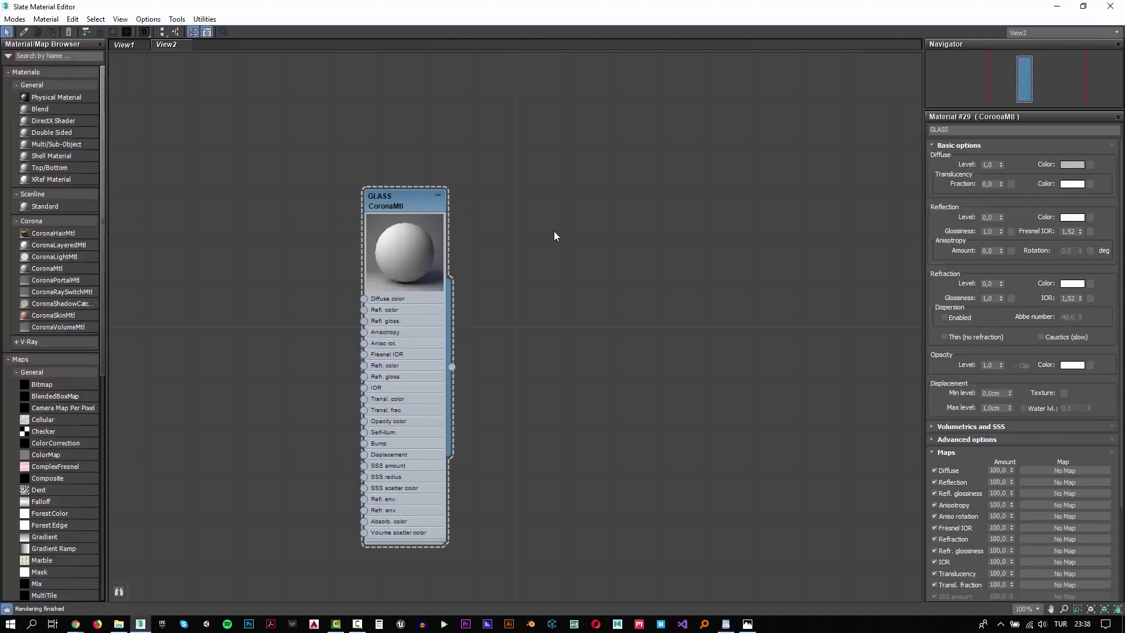
- Make the GLASS diffuse black, hide unused nodeslots, and enlarge the preview with background
{"action": "left_click", "coordinate": [1079, 170]}
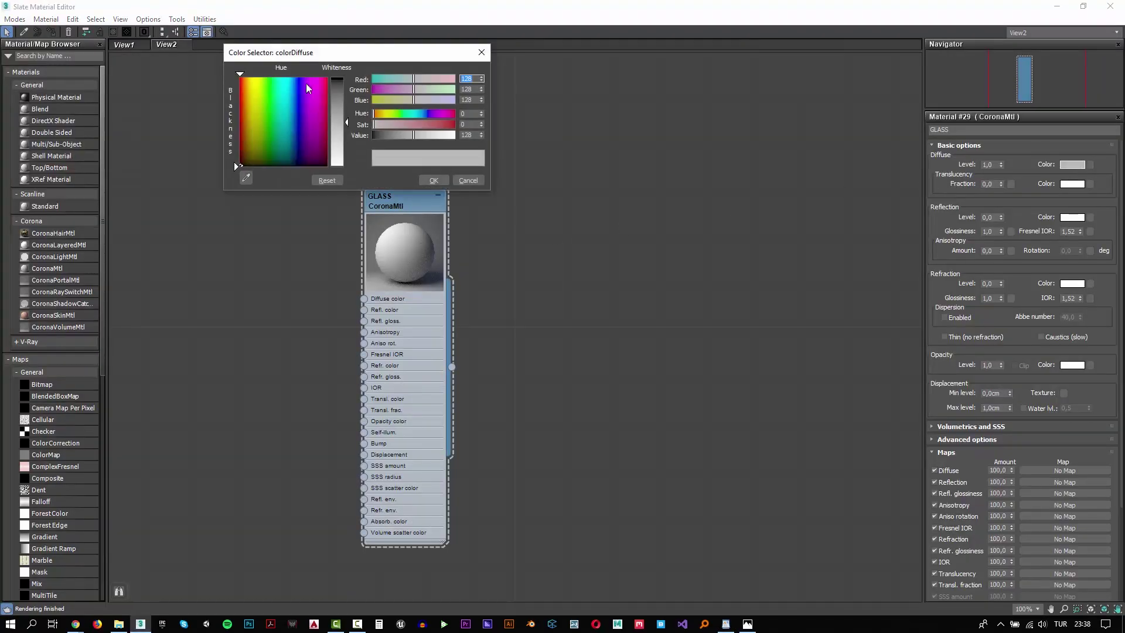
{"action": "left_click_drag", "start_coordinate": [334, 85], "coordinate": [364, 104]}
{"action": "left_click", "coordinate": [434, 180]}
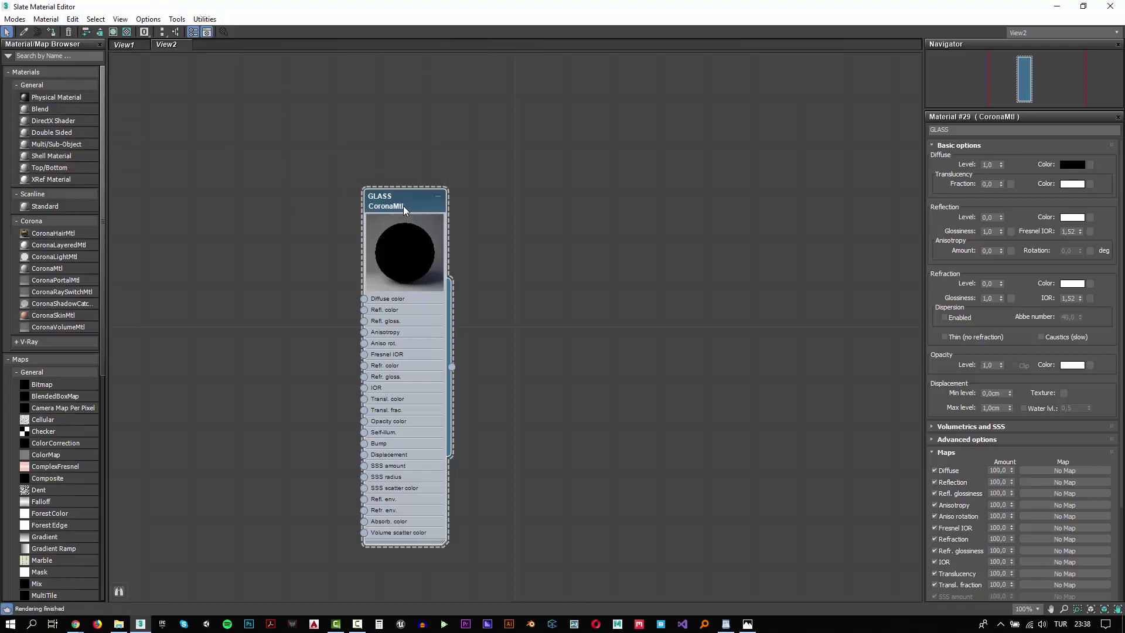
{"action": "left_click", "coordinate": [102, 34]}
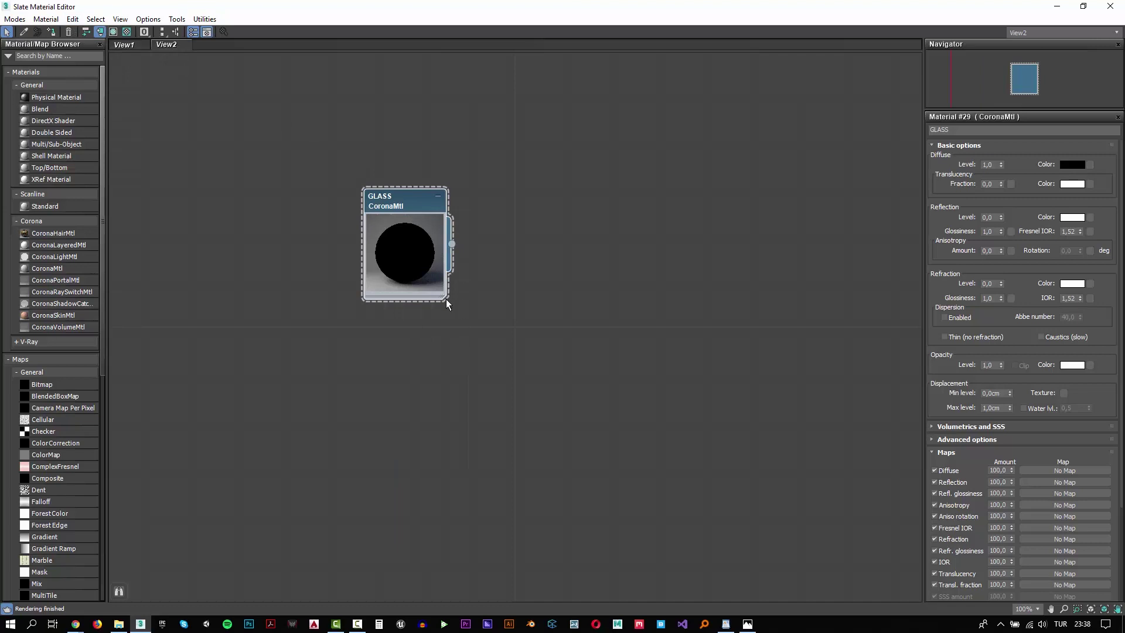
{"action": "left_click_drag", "start_coordinate": [447, 296], "coordinate": [649, 425]}
{"action": "left_click", "coordinate": [127, 32]}
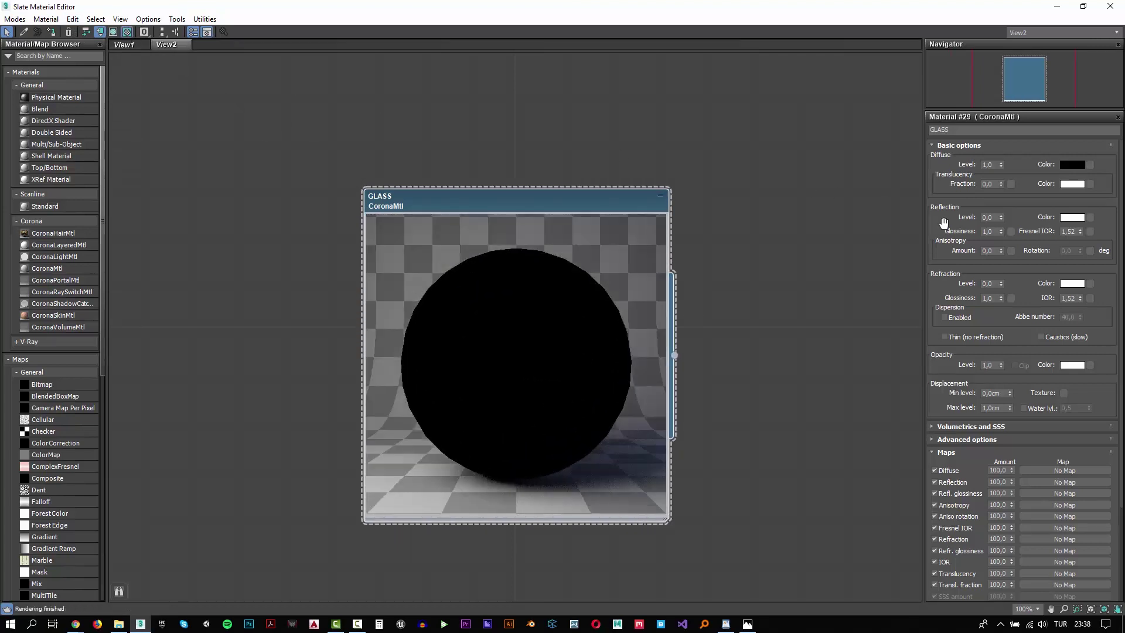
- Set the GLASS reflection level and refraction level both to 1
{"action": "double_click", "coordinate": [990, 217]}
{"action": "type", "text": "1"}
{"action": "key", "text": "Tab"}
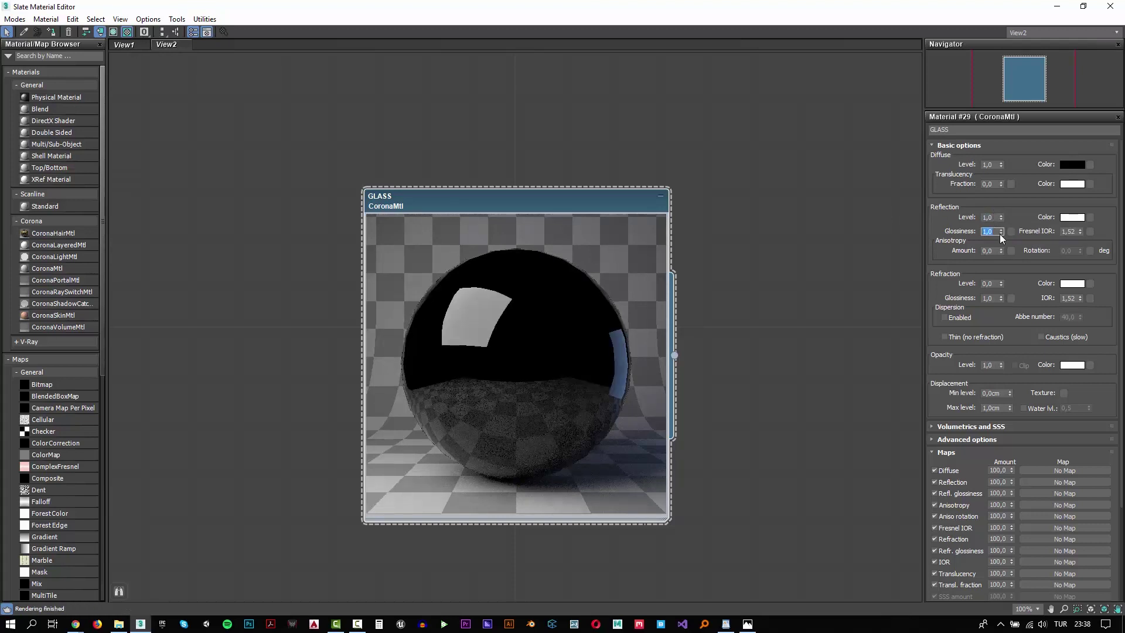
{"action": "left_click", "coordinate": [994, 283]}
{"action": "type", "text": "1"}
{"action": "key", "text": "Tab"}
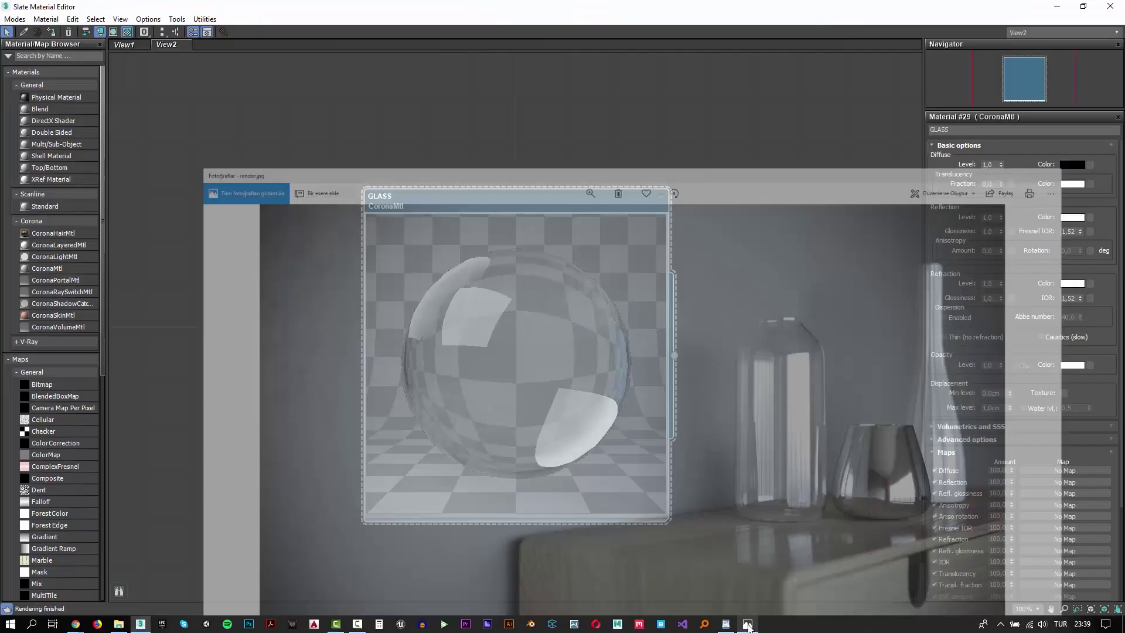
- Type 'AS YOU CAN SEE OUR GLASS MATERIAL IS READY...' about increasing reflection a bit
{"action": "left_click", "coordinate": [726, 625]}
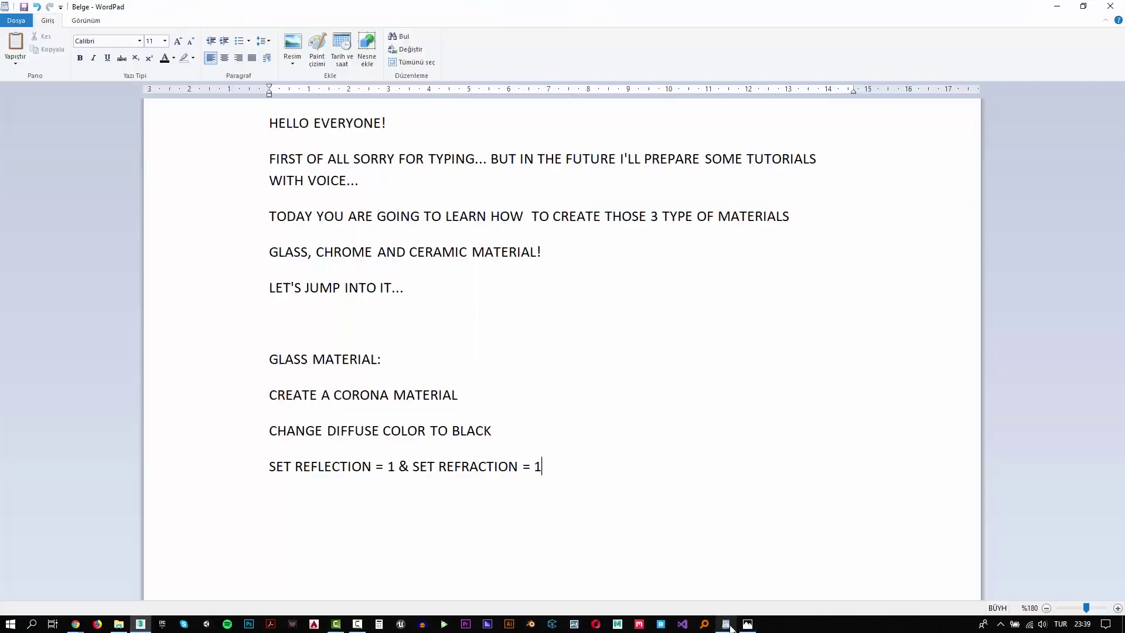
{"action": "type", "text": "AS "}
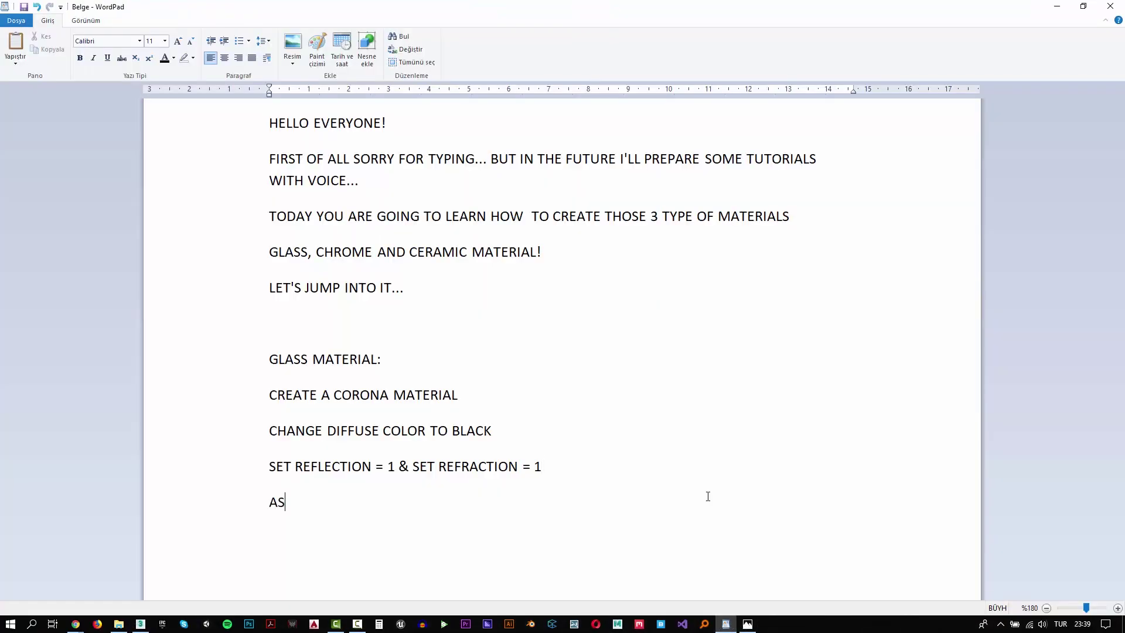
{"action": "type", "text": "YOU CAN SEE "}
{"action": "type", "text": "OUR GLASS MATE"}
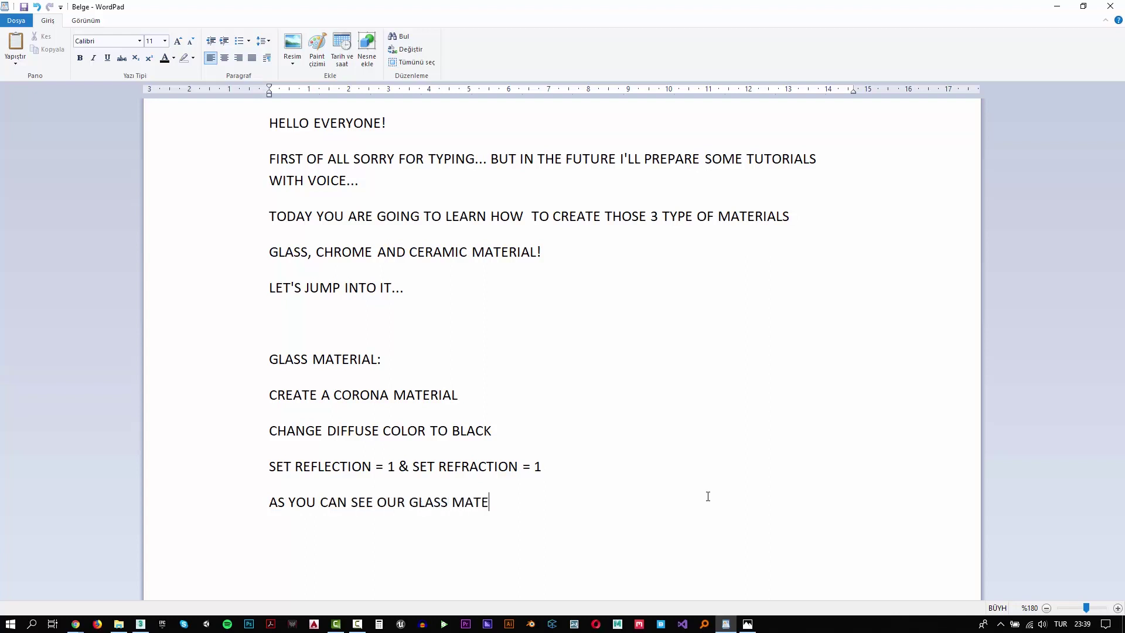
{"action": "type", "text": "RIAL IS RE"}
{"action": "type", "text": "ADY. BUT"}
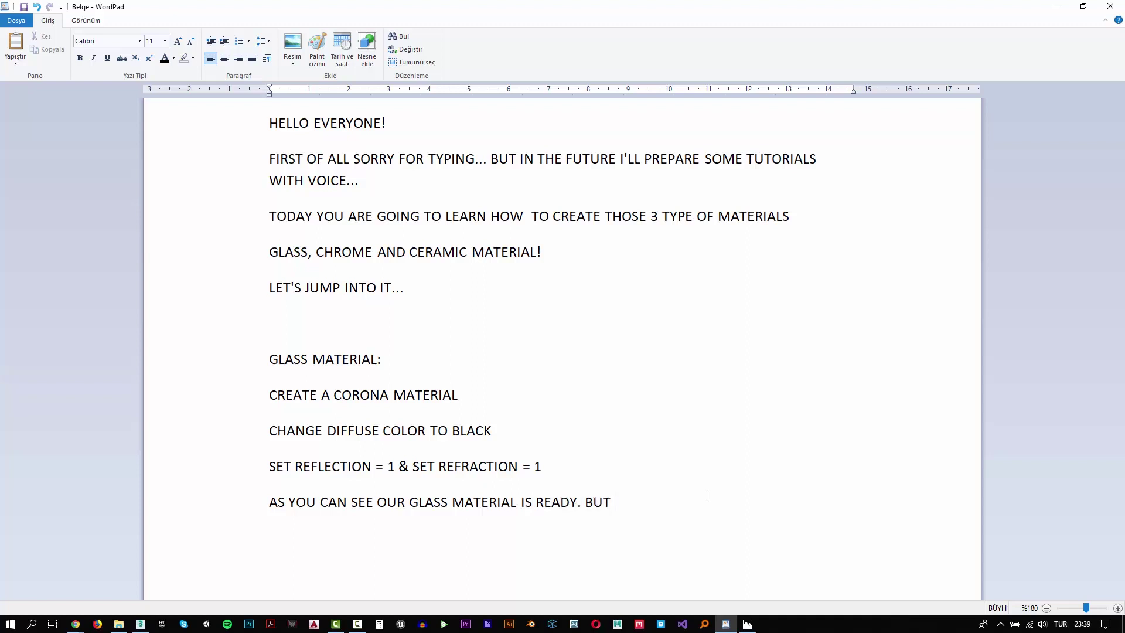
{"action": "type", "text": " I "}
{"action": "type", "text": "INC"}
{"action": "key", "text": "BackSpace"}
{"action": "type", "text": "NCREA"}
{"action": "type", "text": "SE "}
{"action": "type", "text": "THE REFLECTION "}
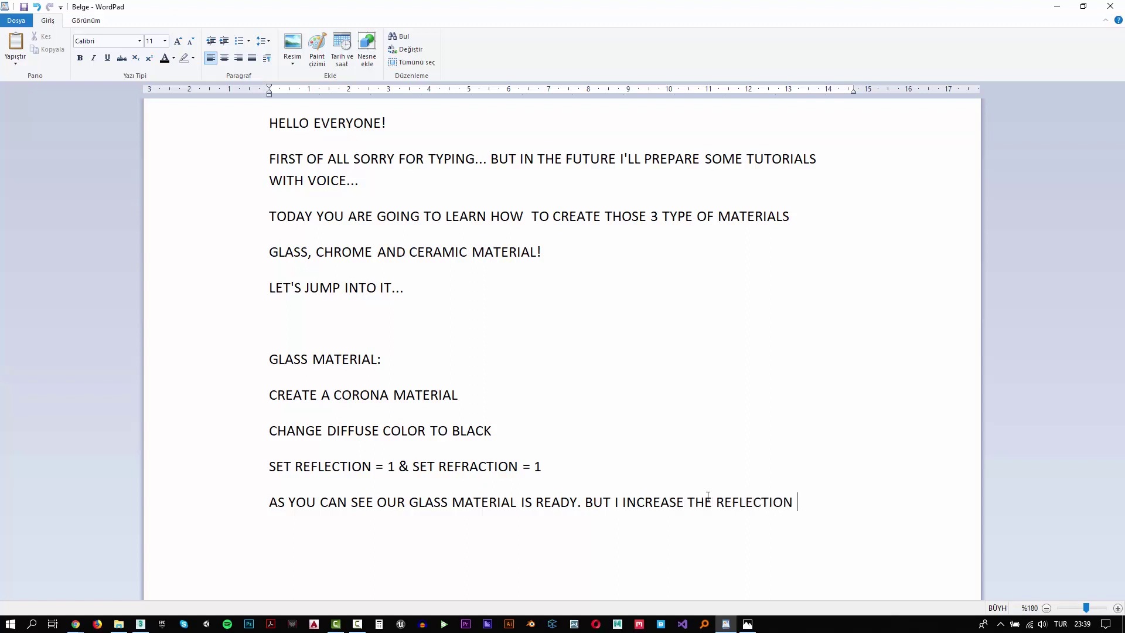
{"action": "type", "text": "A LIL BIT"}
{"action": "type", "text": " MORE..."}
- Set the GLASS reflection Fresnel IOR to 2,5, then go back to WordPad
{"action": "key", "text": "alt+Tab"}
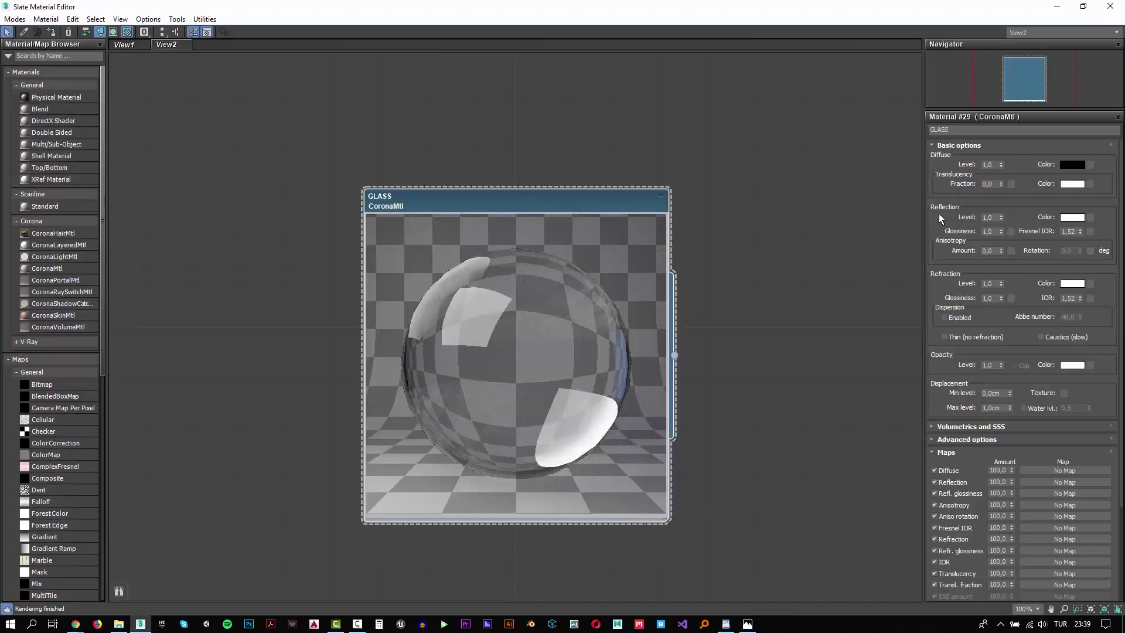
{"action": "double_click", "coordinate": [1068, 231]}
{"action": "type", "text": "2,5"}
{"action": "key", "text": "Return"}
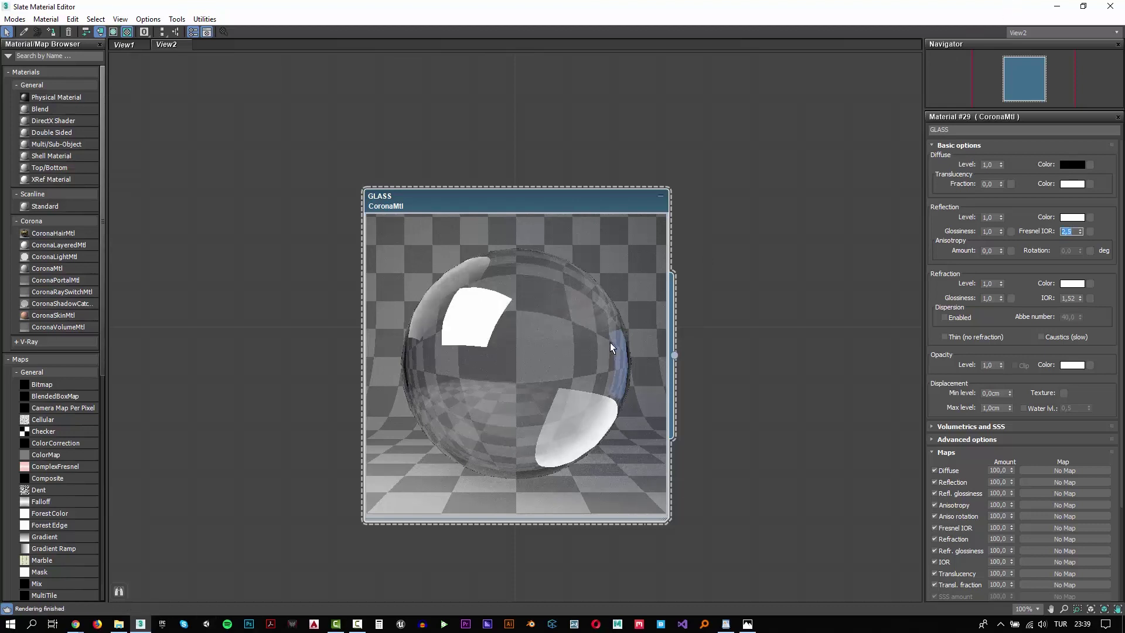
{"action": "left_click", "coordinate": [727, 623]}
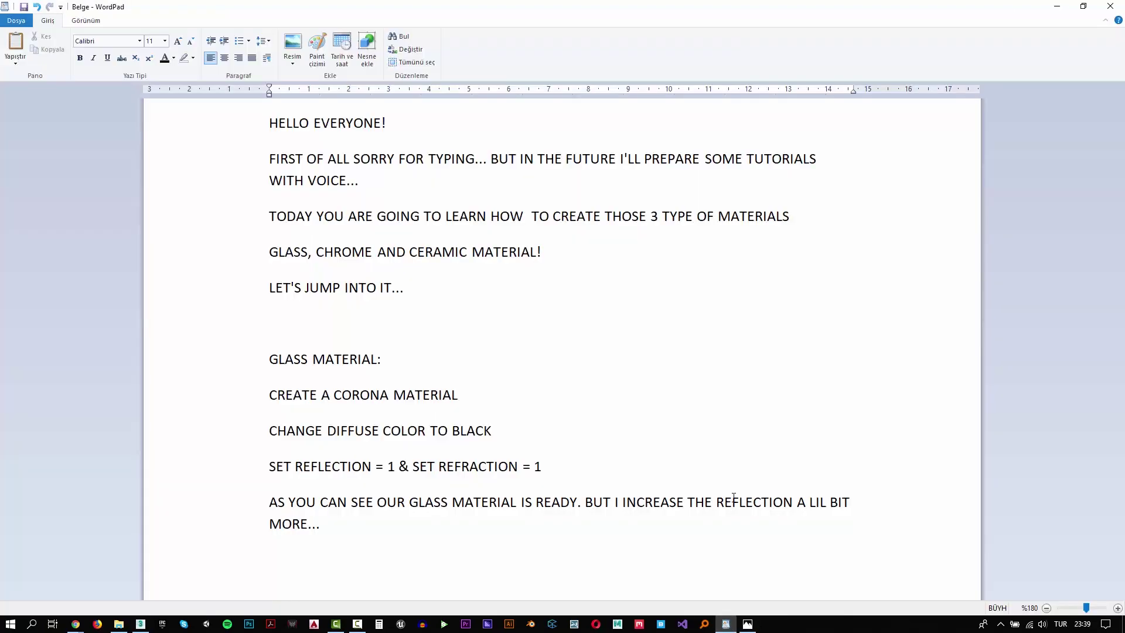
- Add the note 'SET FRESNEL IOR = 2,5' and colour the GLASS MATERIAL section red
{"action": "type", "text": "SET FRE"}
{"action": "type", "text": "SNEL IOR "}
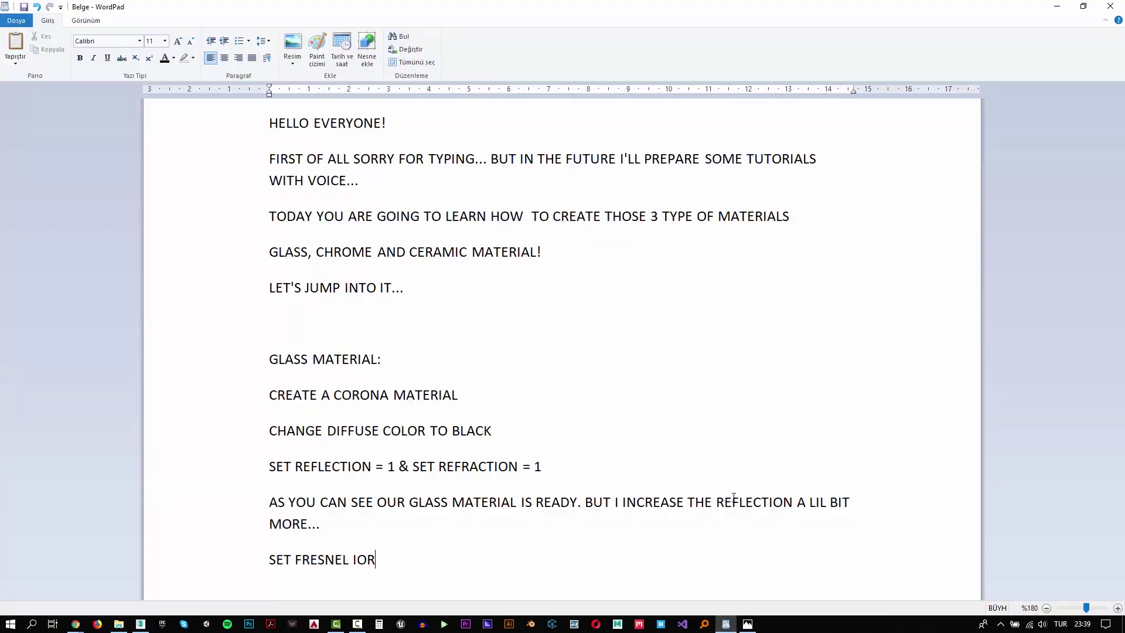
{"action": "type", "text": "= 2"}
{"action": "type", "text": ",5"}
{"action": "key", "text": "Return"}
{"action": "key", "text": "Return"}
{"action": "key", "text": "Return"}
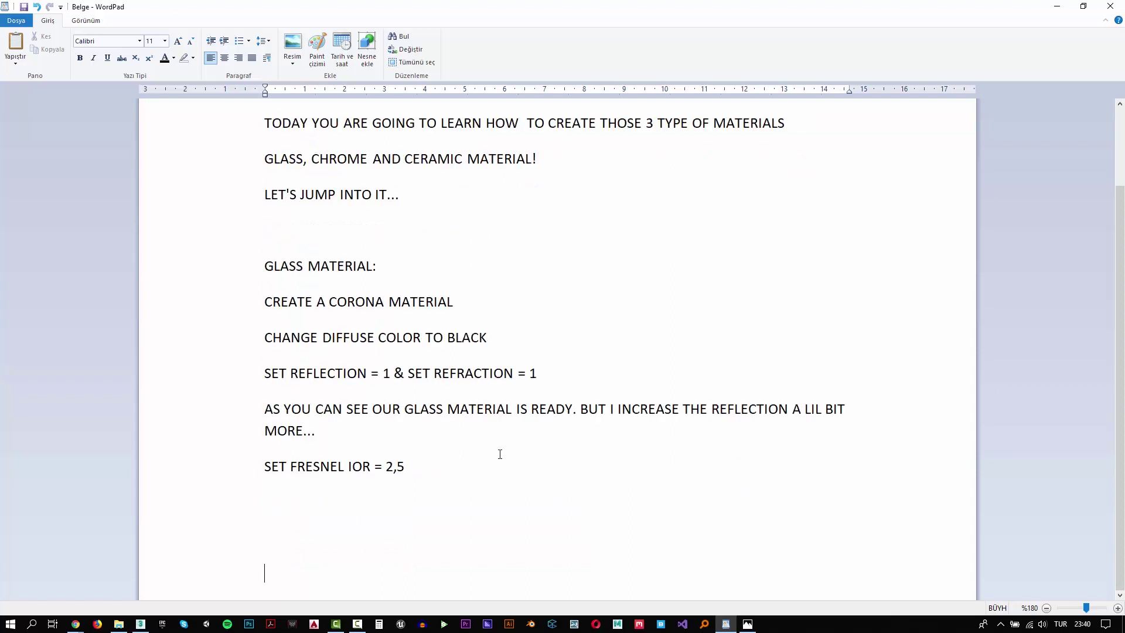
{"action": "mouse_move", "coordinate": [411, 467]}
{"action": "left_mouse_down"}
{"action": "mouse_move", "coordinate": [290, 373]}
{"action": "mouse_move", "coordinate": [273, 284]}
{"action": "left_mouse_up"}
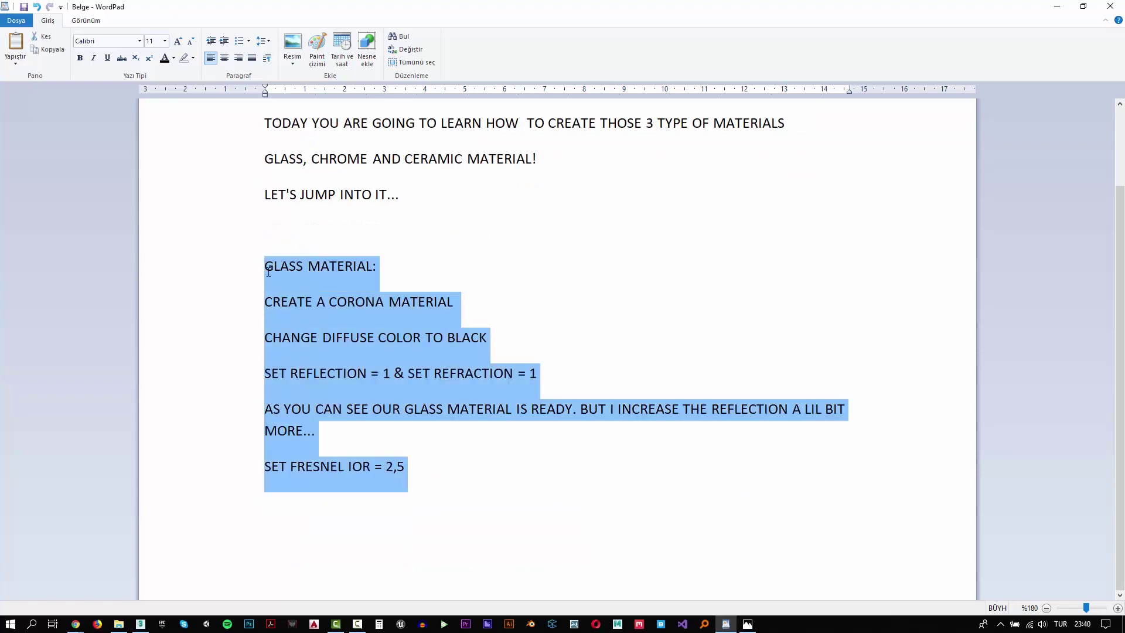
{"action": "left_click", "coordinate": [174, 58]}
{"action": "left_click", "coordinate": [188, 88]}
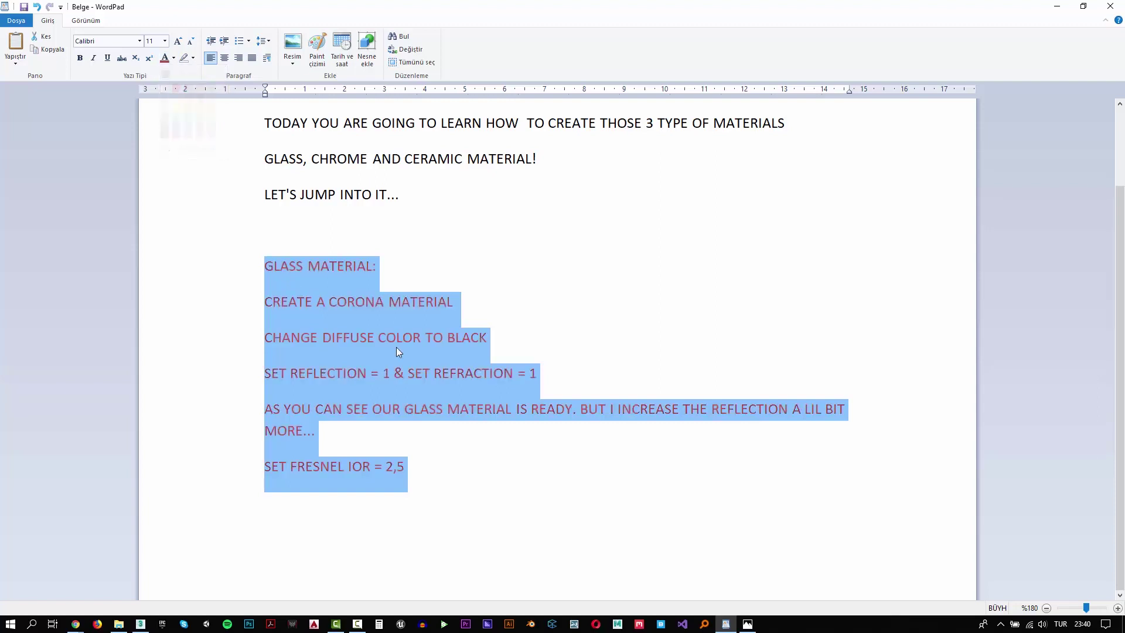
- Underline the whole GLASS MATERIAL section
{"action": "left_click", "coordinate": [386, 339]}
{"action": "mouse_move", "coordinate": [446, 484]}
{"action": "left_mouse_down"}
{"action": "mouse_move", "coordinate": [289, 374]}
{"action": "mouse_move", "coordinate": [267, 273]}
{"action": "left_mouse_up"}
{"action": "left_click", "coordinate": [107, 58]}
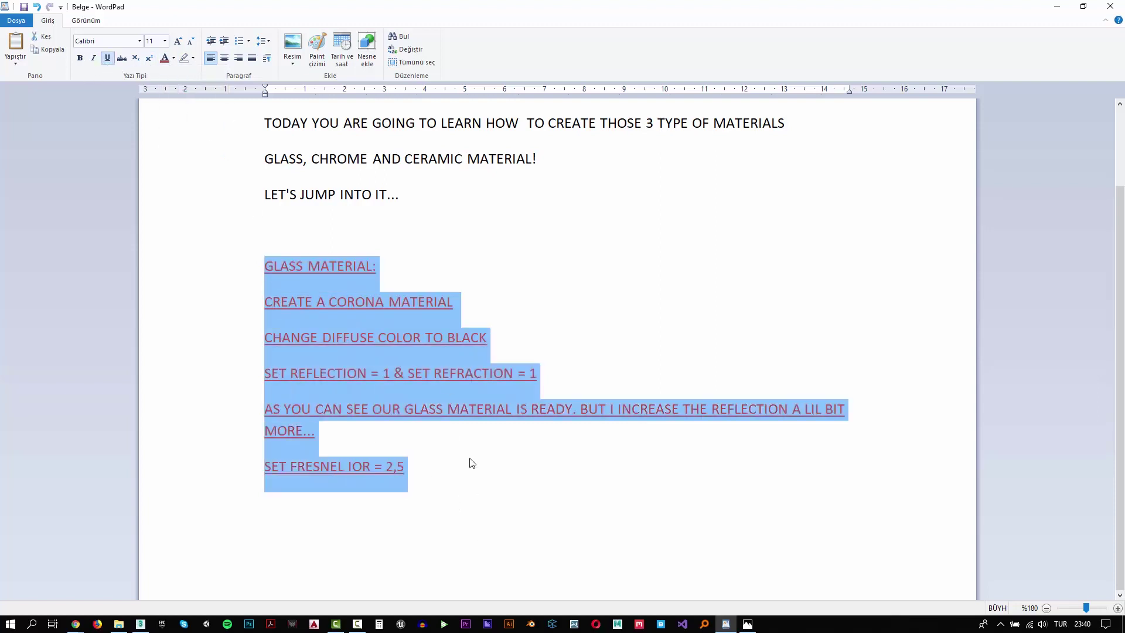
{"action": "left_click", "coordinate": [469, 456]}
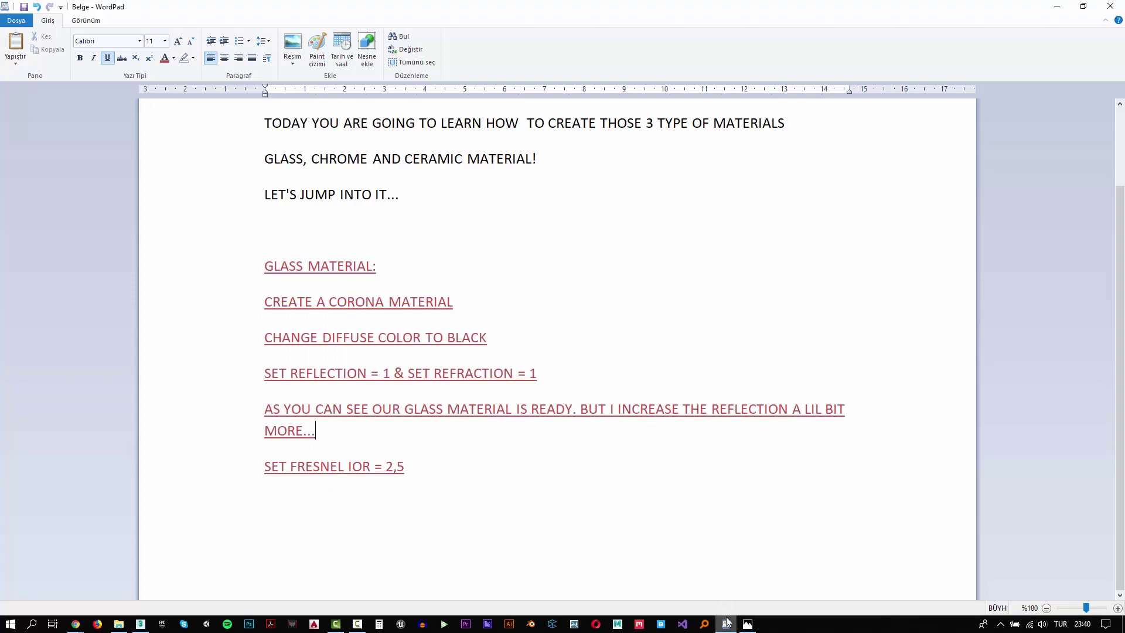
- Review the finished GLASS material in Slate zoomed out to 51%, then return to the notes
{"action": "left_click", "coordinate": [142, 623]}
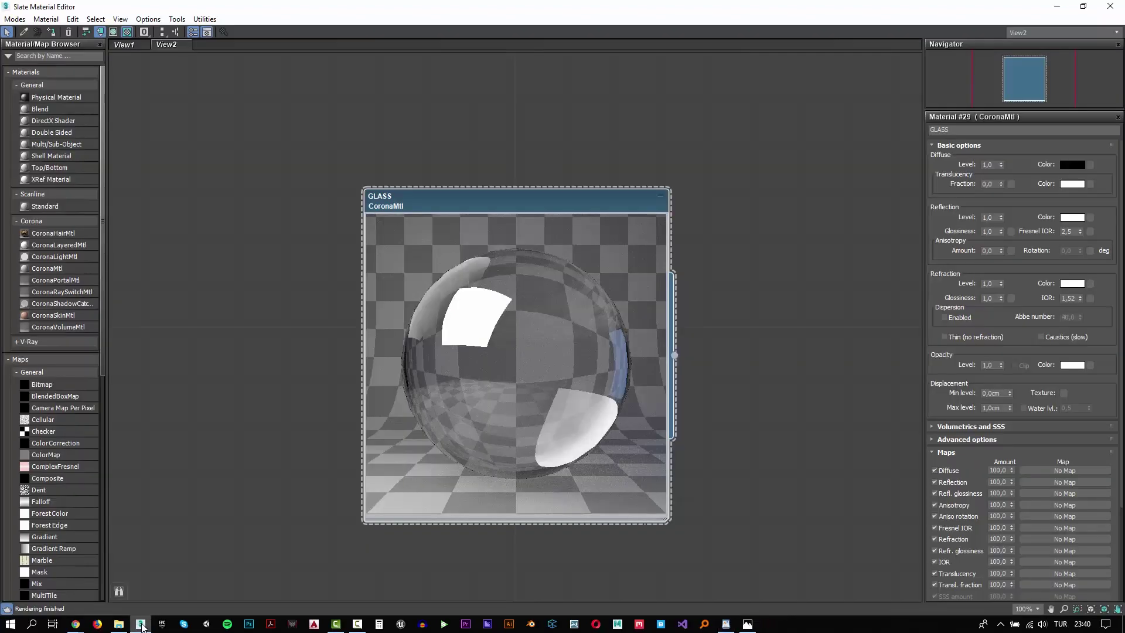
{"action": "middle_click_drag", "start_coordinate": [533, 357], "coordinate": [436, 334]}
{"action": "scroll", "coordinate": [437, 334], "scroll_direction": "down", "scroll_amount": 5}
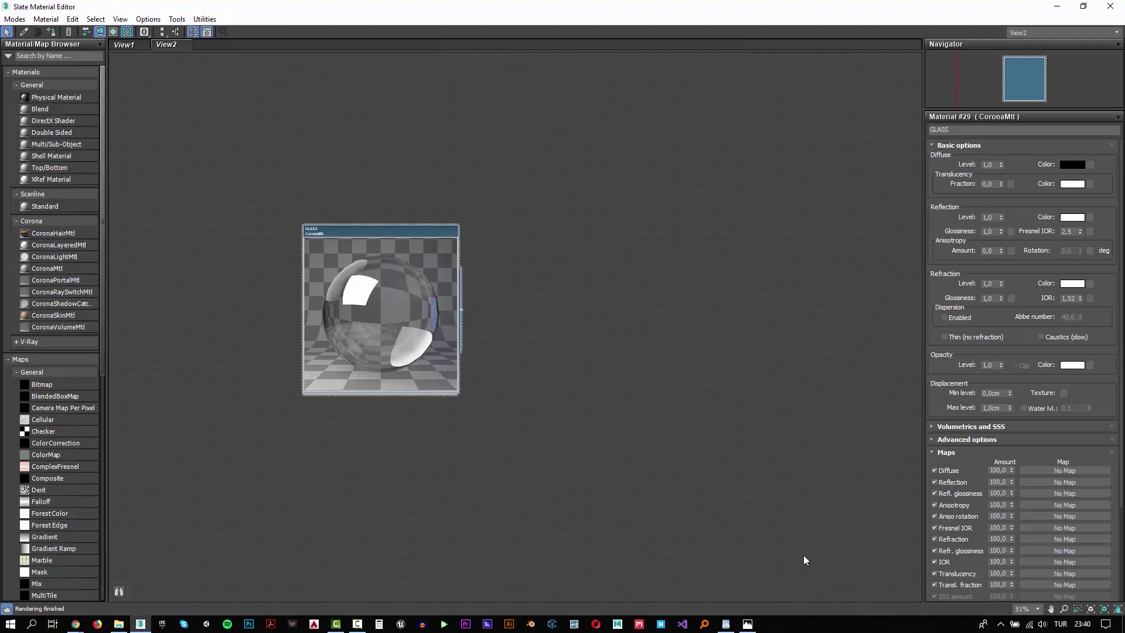
{"action": "left_click", "coordinate": [727, 623]}
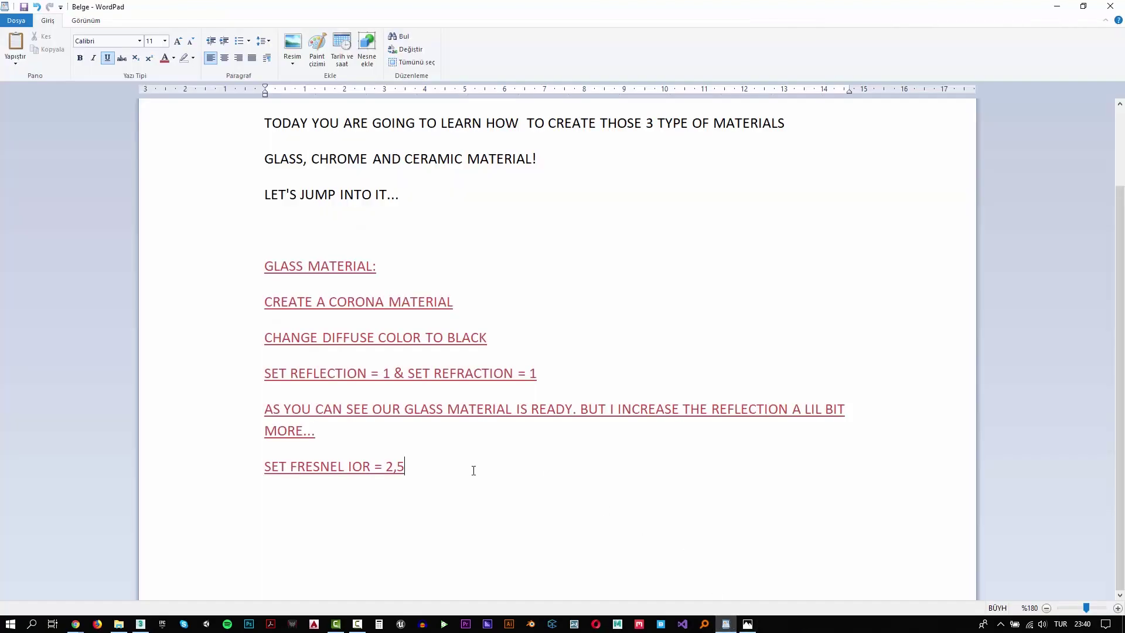
- Add a 'CHROME MATERIAL' heading with a note: basic Corona material, black diffuse, reflection = 1
{"action": "key", "text": "Return"}
{"action": "left_click", "coordinate": [174, 58]}
{"action": "left_click", "coordinate": [416, 524]}
{"action": "type", "text": "CHROME MA"}
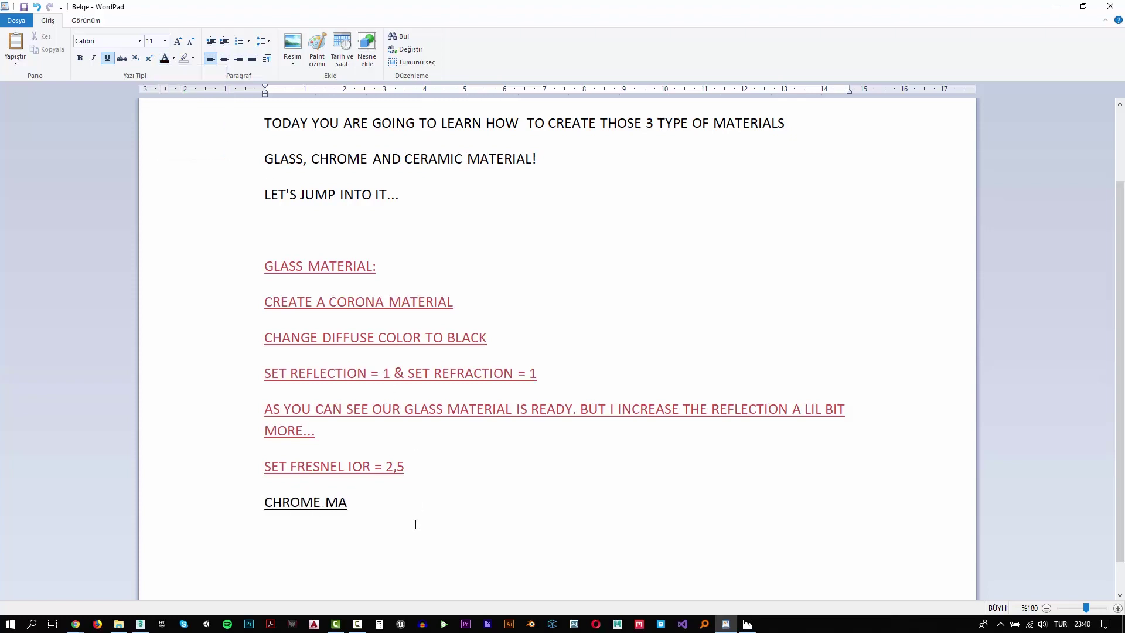
{"action": "type", "text": "TERIAL:"}
{"action": "key", "text": "Return"}
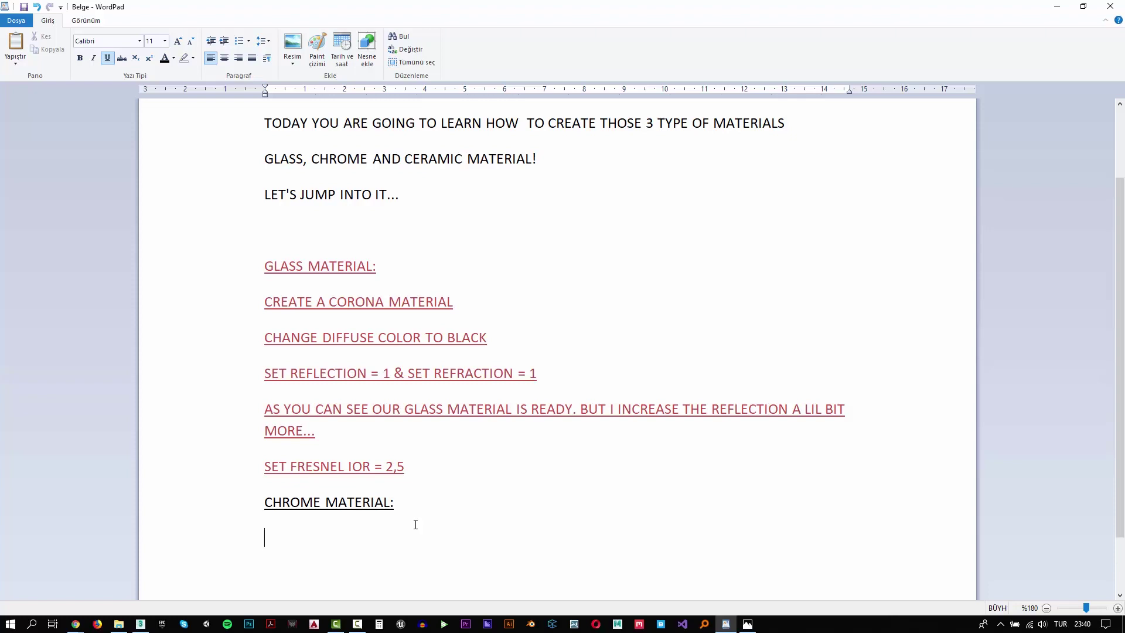
{"action": "type", "text": "C"}
{"action": "type", "text": "REATE "}
{"action": "type", "text": "A BASIC CO"}
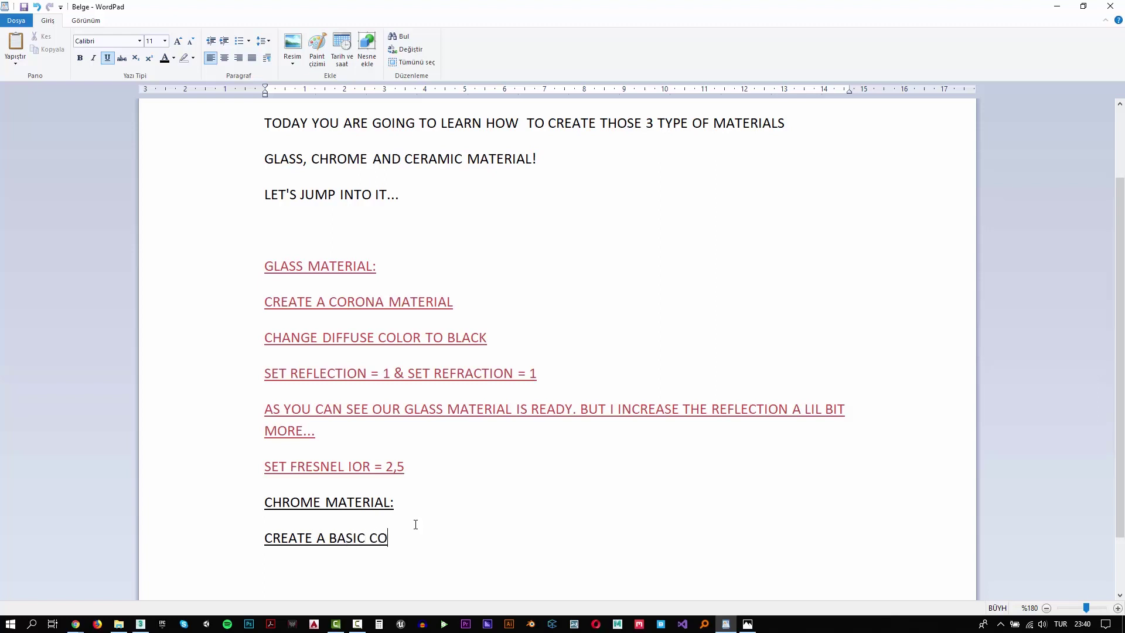
{"action": "type", "text": "RONA MATERIAL AND "}
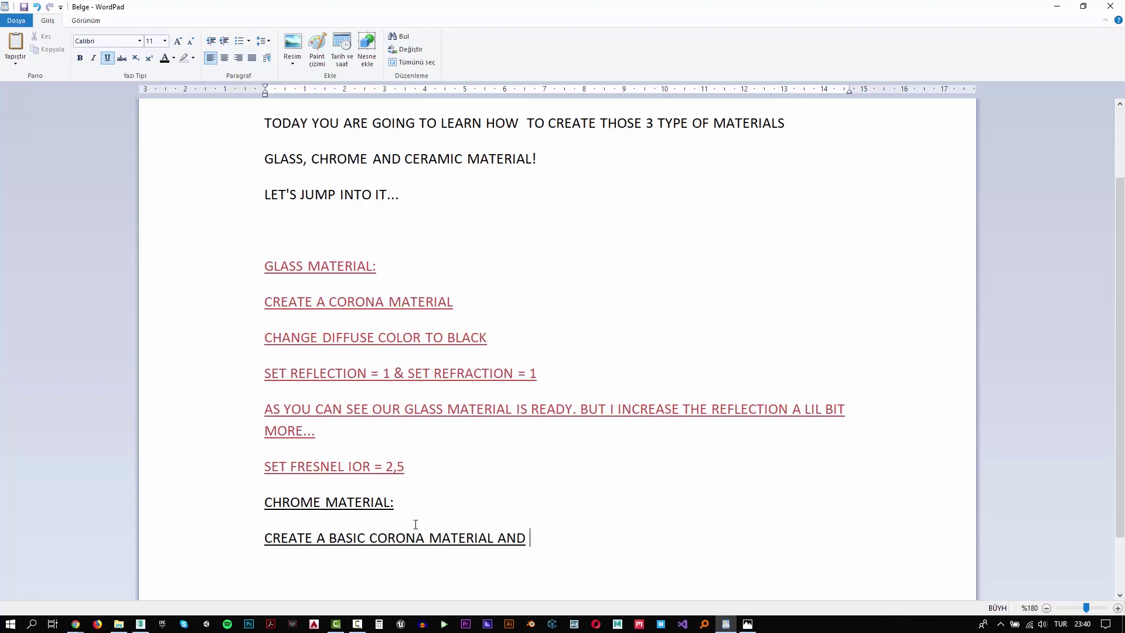
{"action": "type", "text": "SET "}
{"action": "type", "text": "DIFFUSE"}
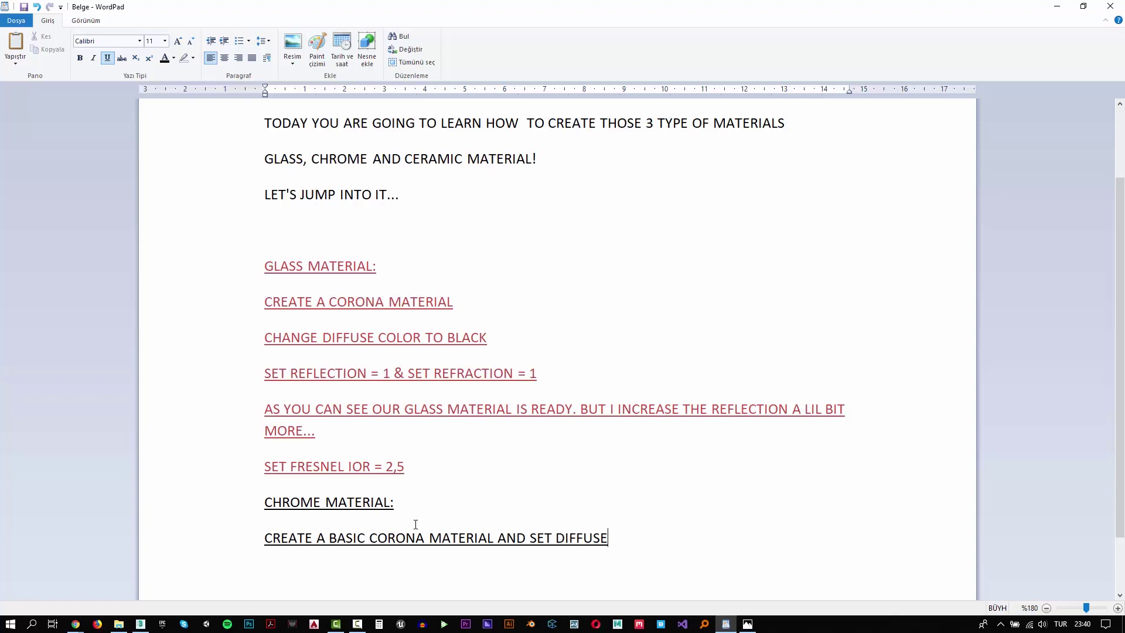
{"action": "type", "text": " BLACK A"}
{"action": "type", "text": "ND "}
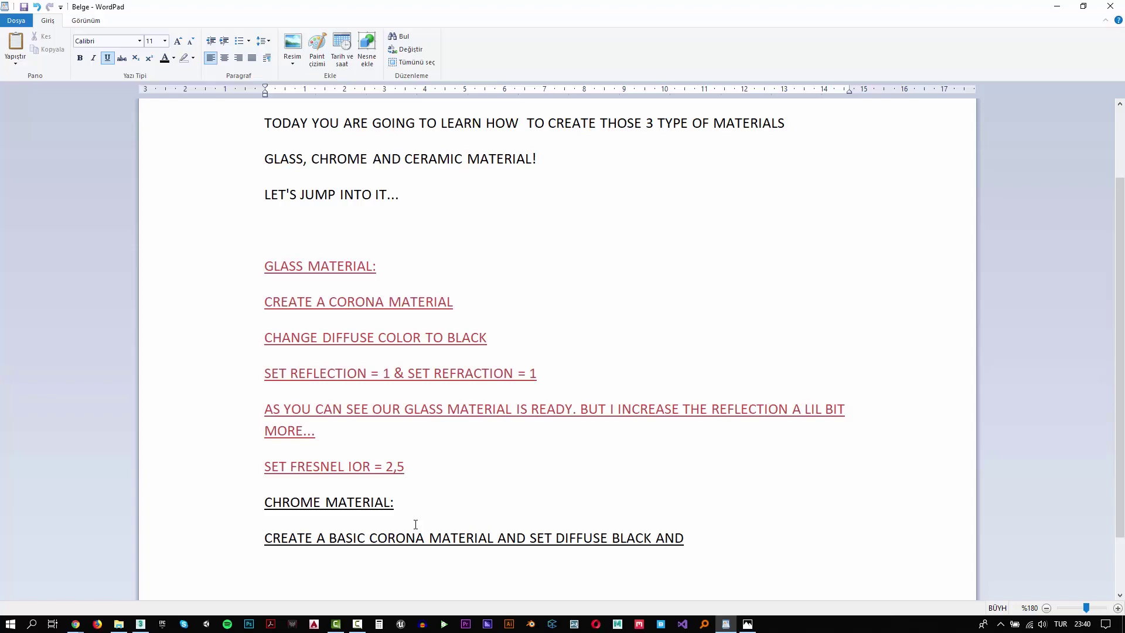
{"action": "type", "text": "REFLECTION ="}
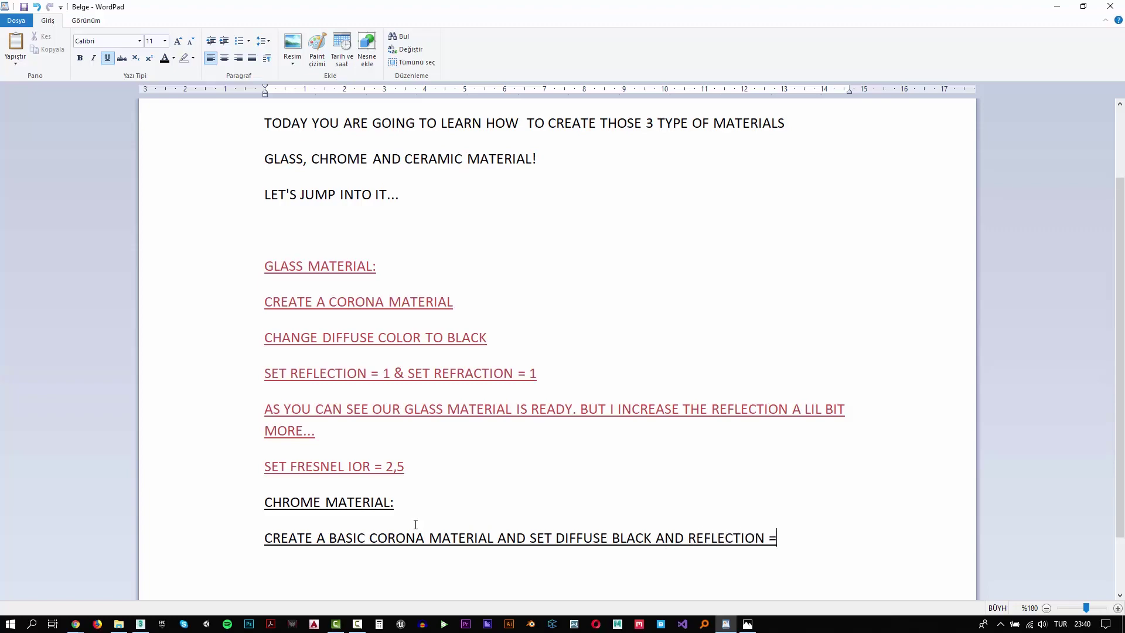
{"action": "type", "text": " 1"}
{"action": "key", "text": "alt+Tab"}
- Add a new CoronaMtl node beside the GLASS material with an enlarged preview swatch
{"action": "right_click", "coordinate": [579, 198]}
{"action": "mouse_move", "coordinate": [629, 203]}
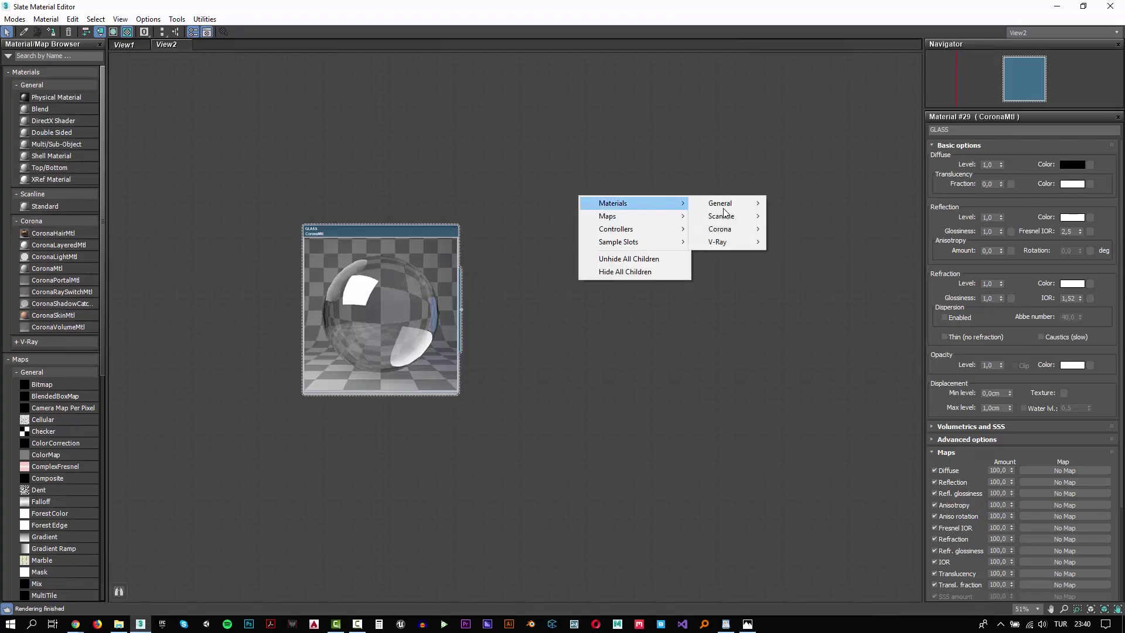
{"action": "mouse_move", "coordinate": [719, 229]}
{"action": "left_click", "coordinate": [815, 264]}
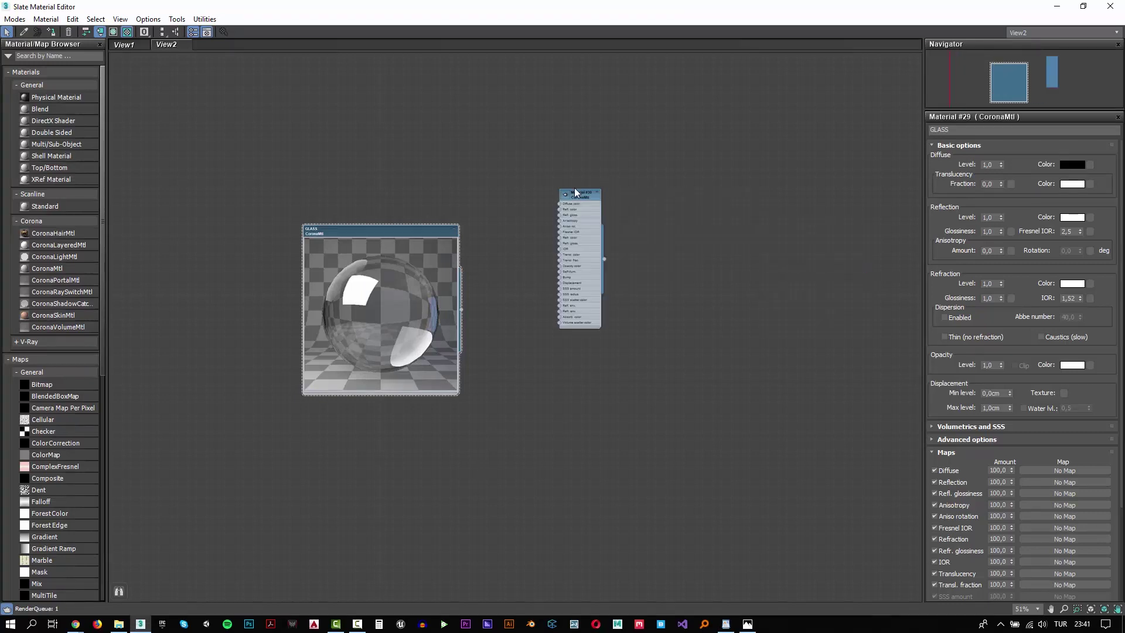
{"action": "left_click_drag", "start_coordinate": [575, 192], "coordinate": [573, 253]}
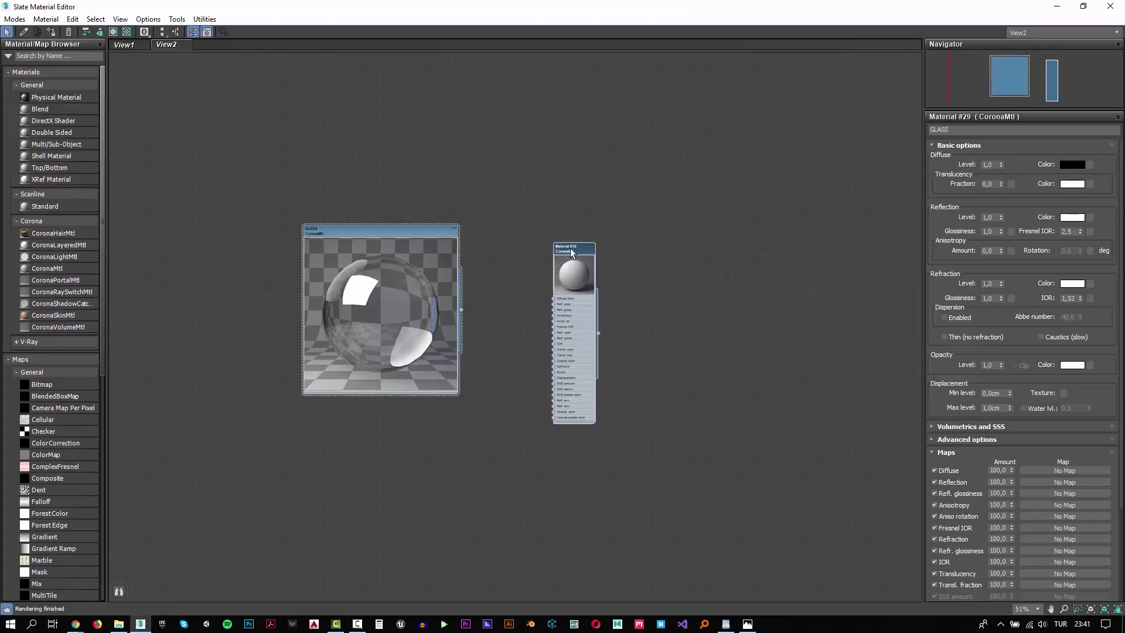
{"action": "left_click", "coordinate": [101, 34]}
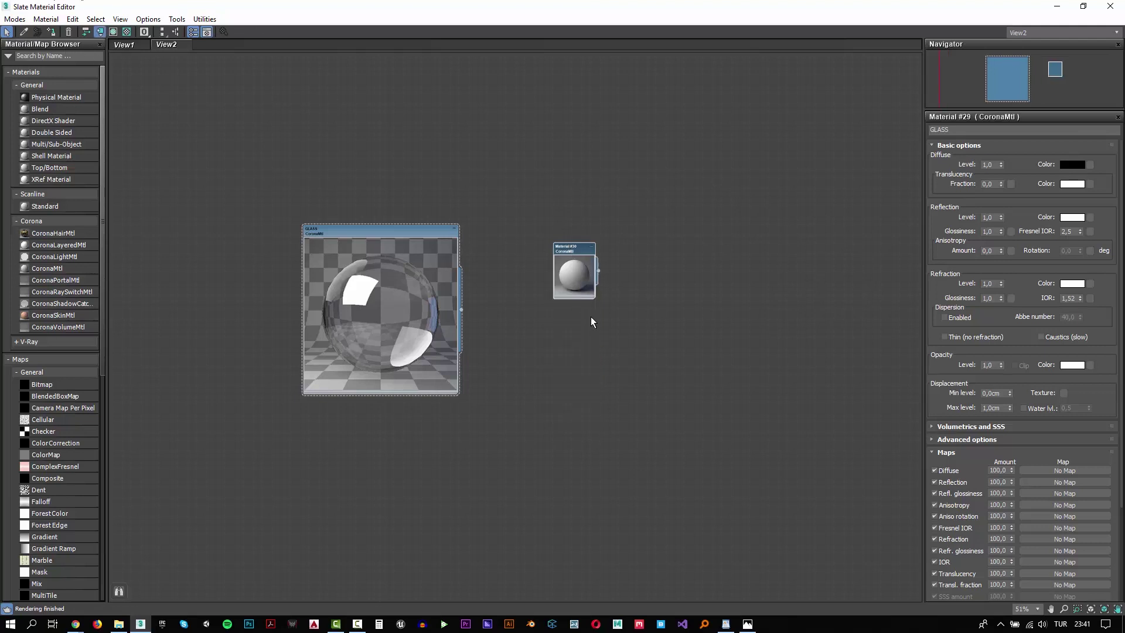
{"action": "left_click_drag", "start_coordinate": [595, 296], "coordinate": [770, 475]}
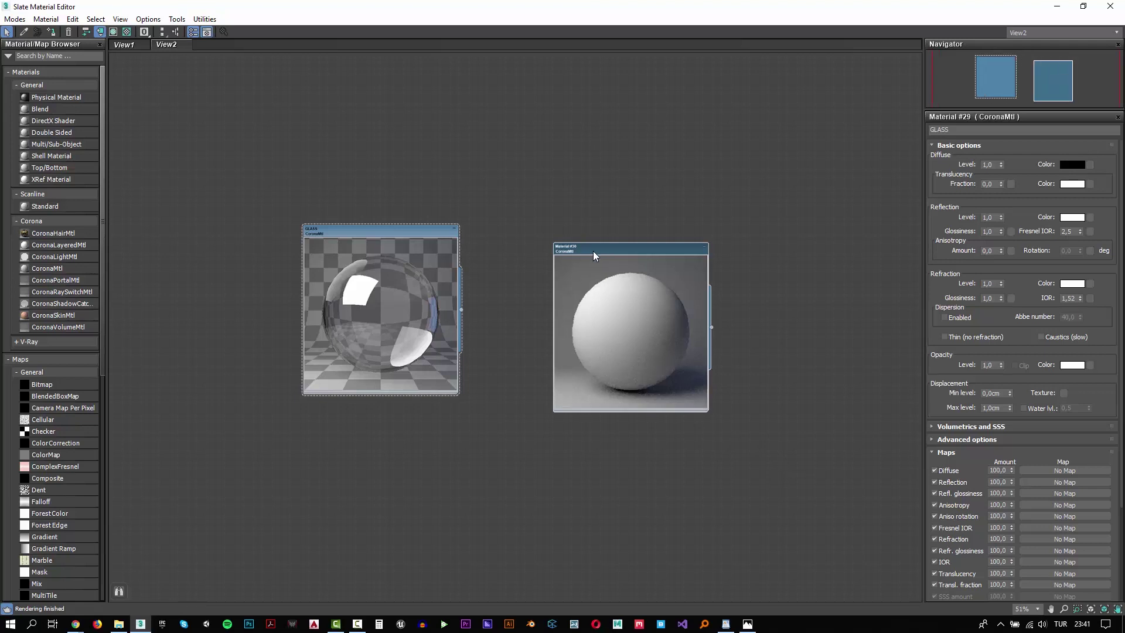
{"action": "left_click_drag", "start_coordinate": [595, 255], "coordinate": [541, 236]}
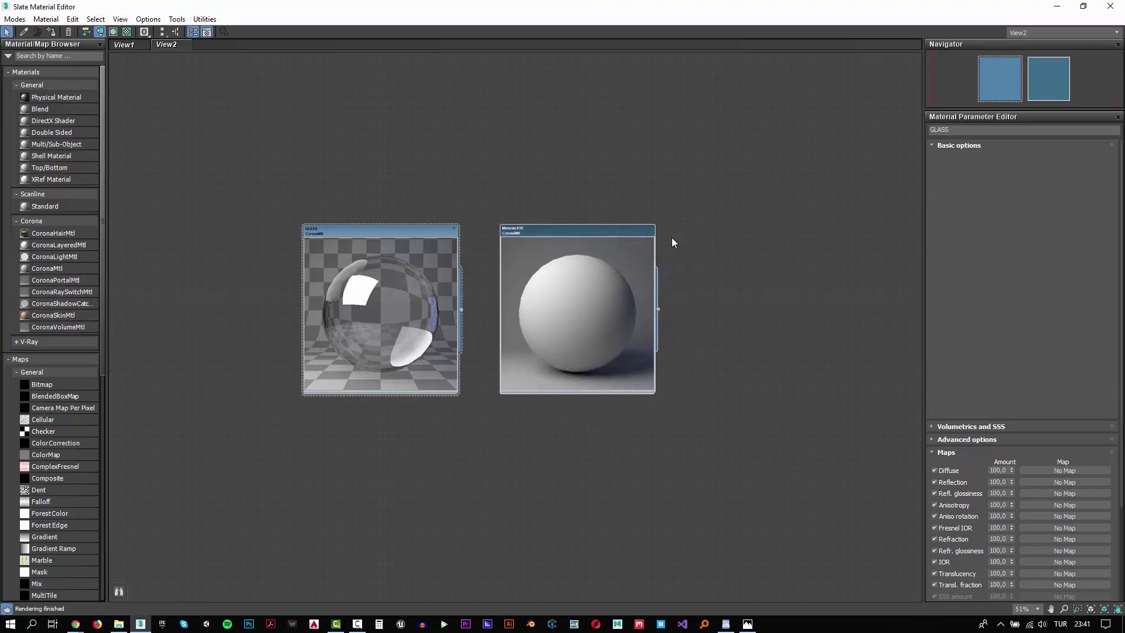
- Give the new material a black diffuse colour and reflection level 1
{"action": "left_click", "coordinate": [1073, 164]}
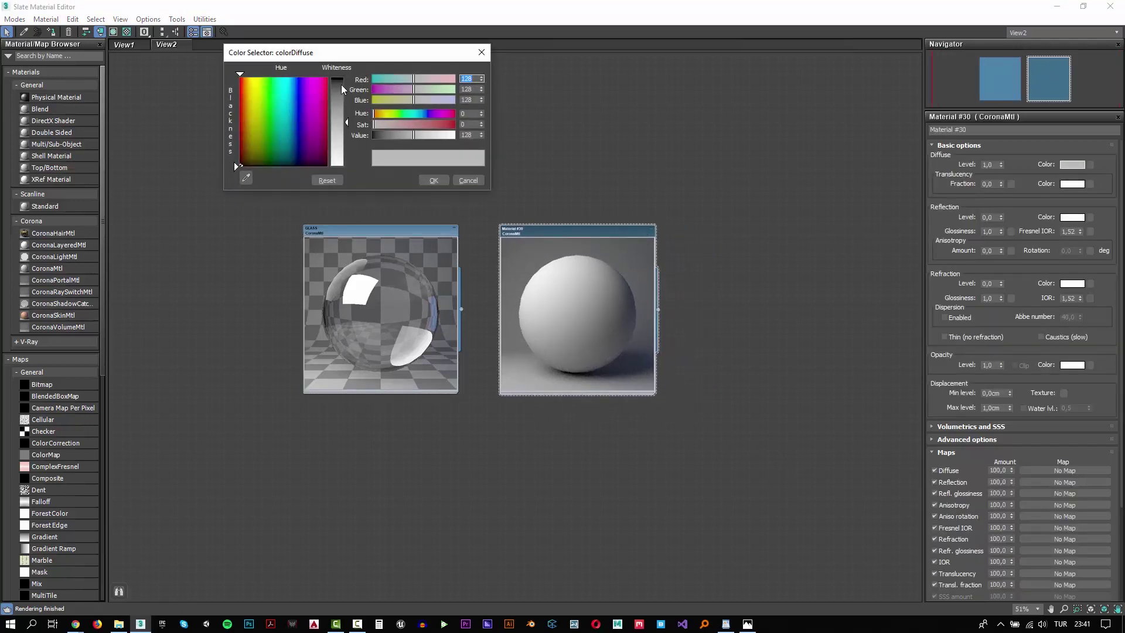
{"action": "left_click_drag", "start_coordinate": [343, 89], "coordinate": [339, 84]}
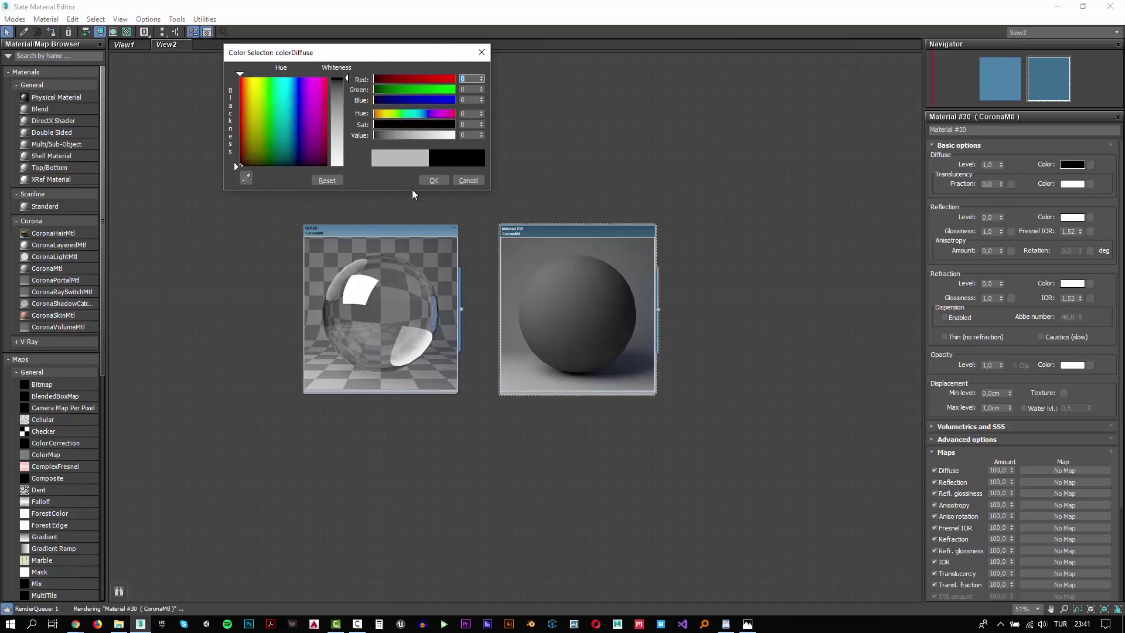
{"action": "left_click", "coordinate": [434, 180]}
{"action": "double_click", "coordinate": [988, 217]}
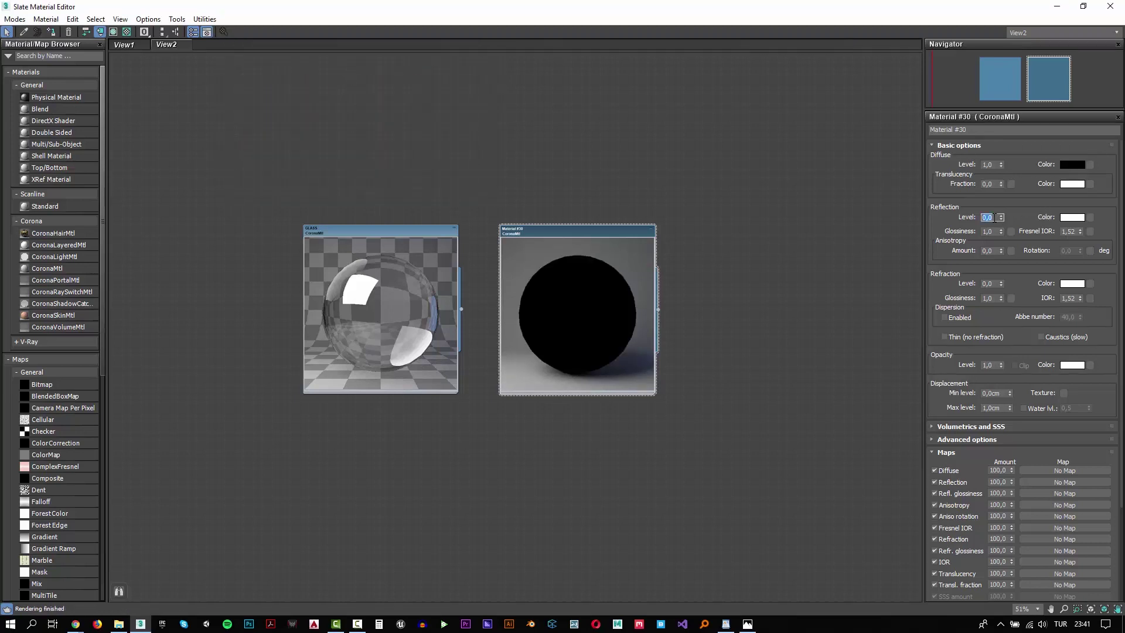
{"action": "type", "text": "1"}
{"action": "key", "text": "Tab"}
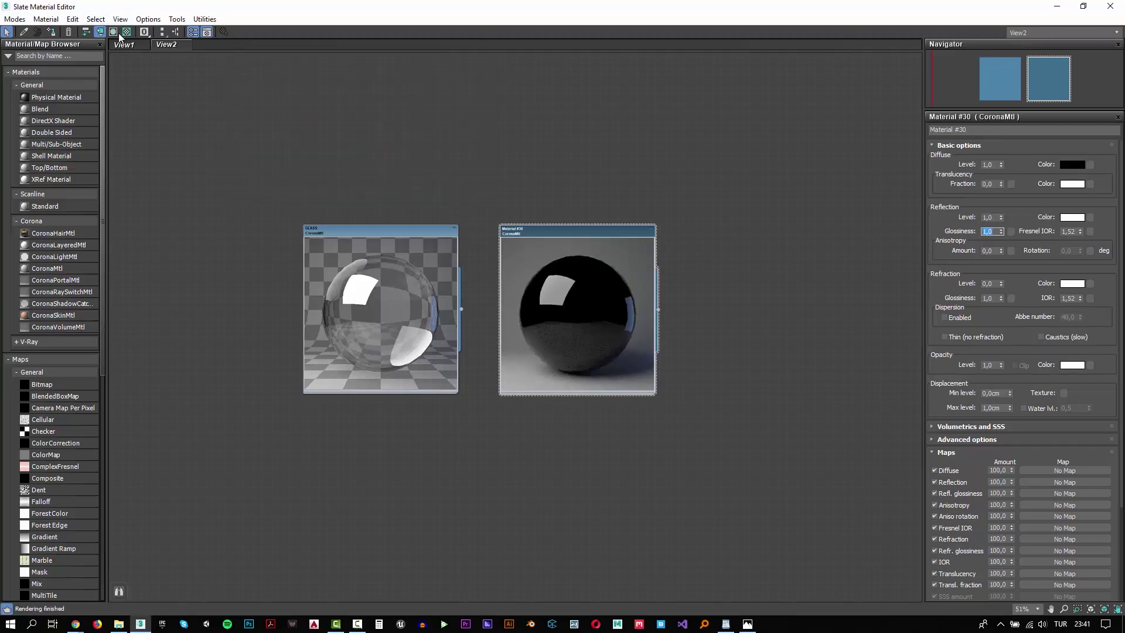
- Show Material #30 in the viewport with a checkered preview background, then return to the notes
{"action": "left_click", "coordinate": [128, 33]}
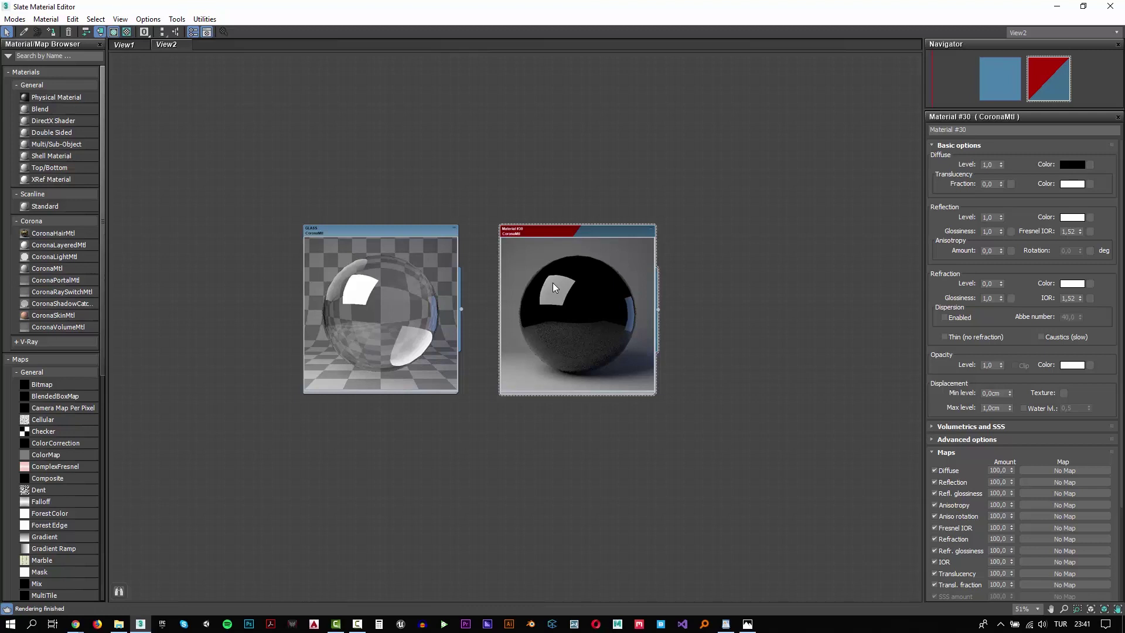
{"action": "double_click", "coordinate": [592, 296]}
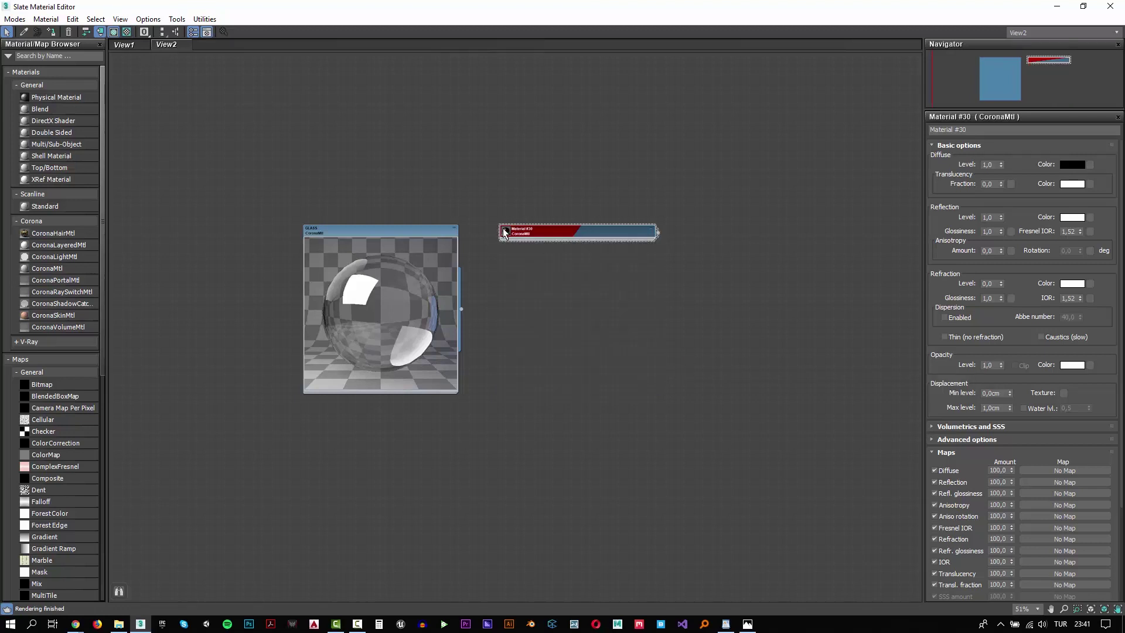
{"action": "left_click", "coordinate": [505, 232]}
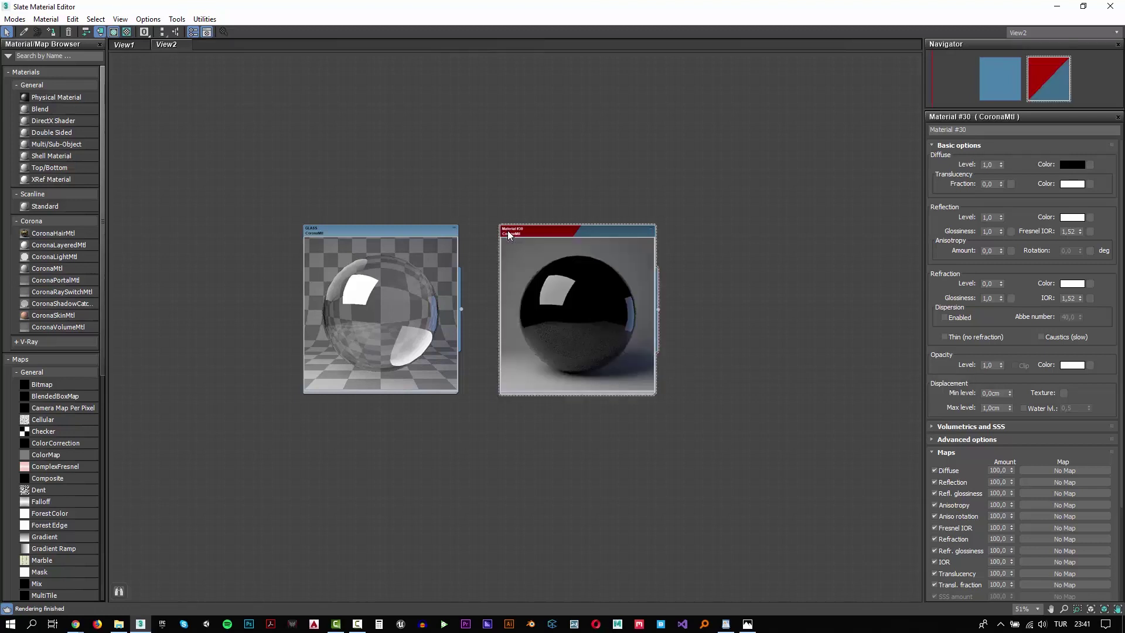
{"action": "left_click", "coordinate": [127, 35]}
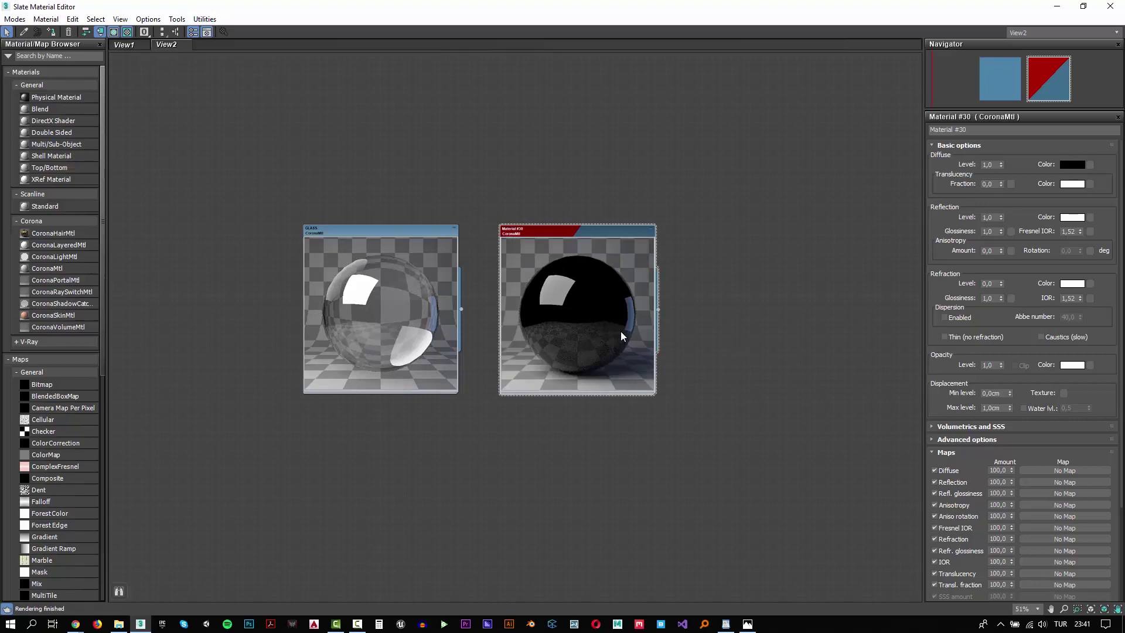
{"action": "left_click", "coordinate": [1057, 7]}
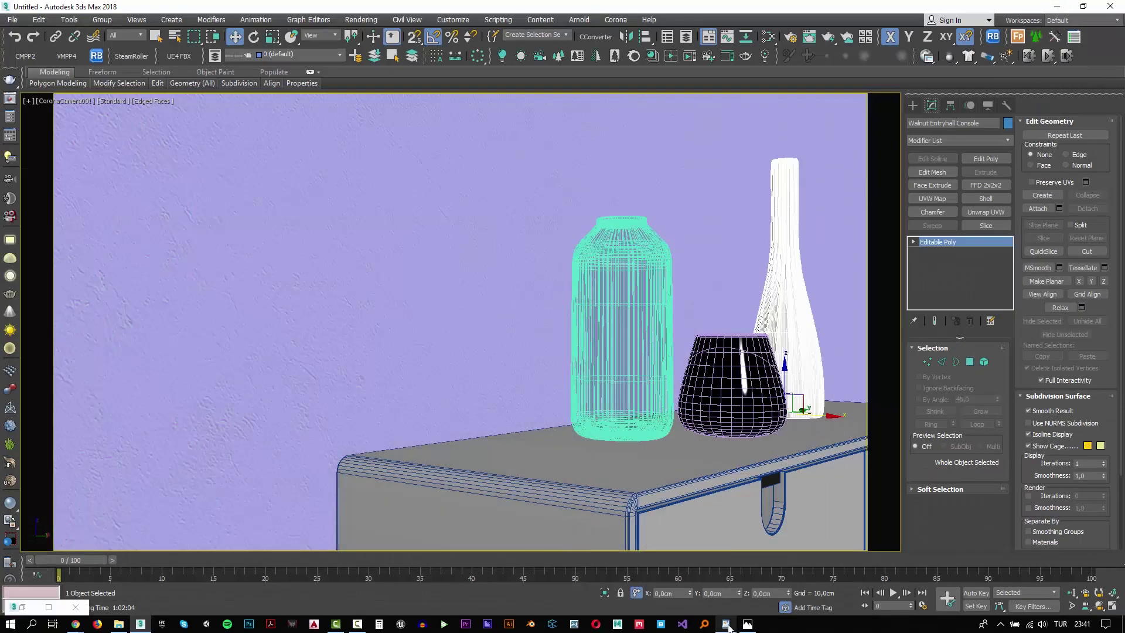
{"action": "left_click", "coordinate": [728, 625]}
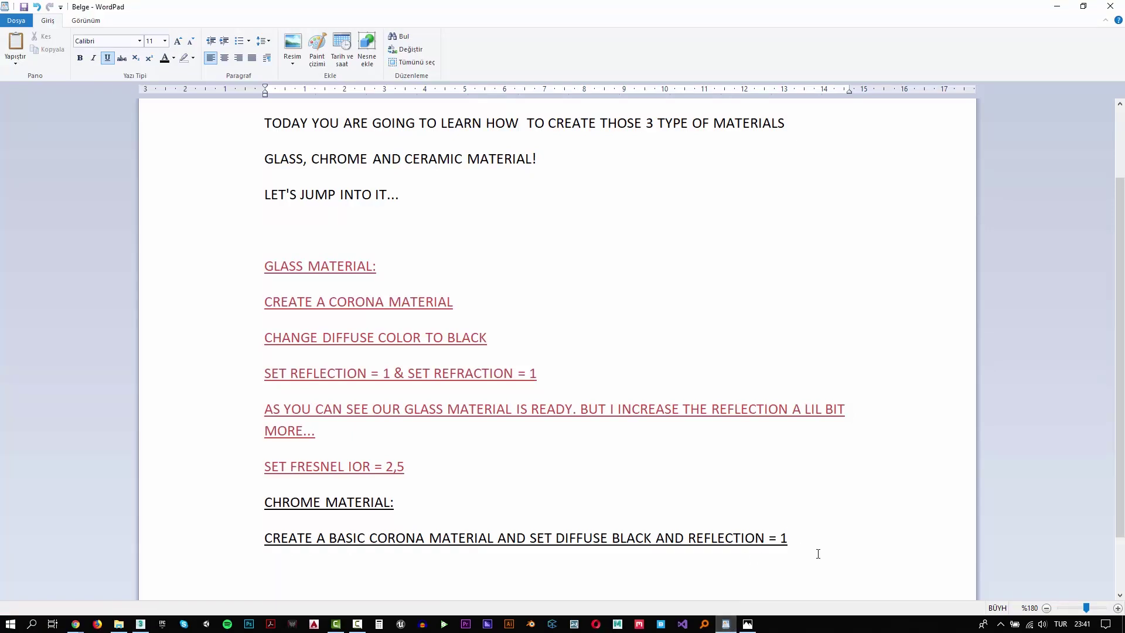
- Note that this isn't enough for chrome, so set Fresnel IOR = 16
{"action": "key", "text": "Return"}
{"action": "type", "text": "THIS IS "}
{"action": "type", "text": "NOT ENOUGH"}
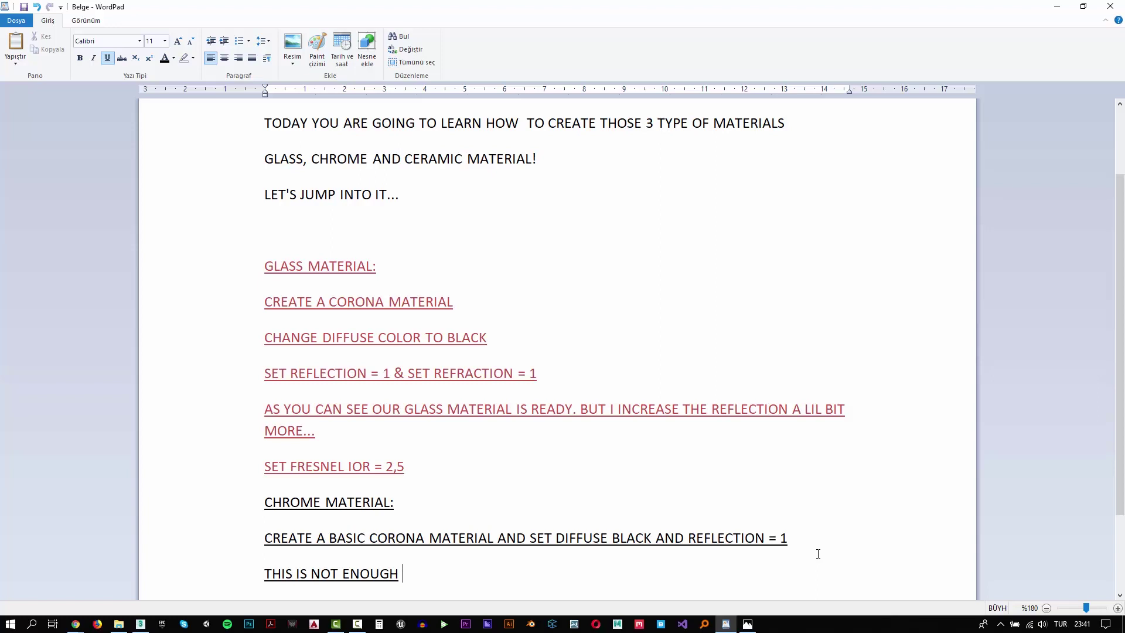
{"action": "type", "text": " FOR "}
{"action": "type", "text": "CHROME THAT"}
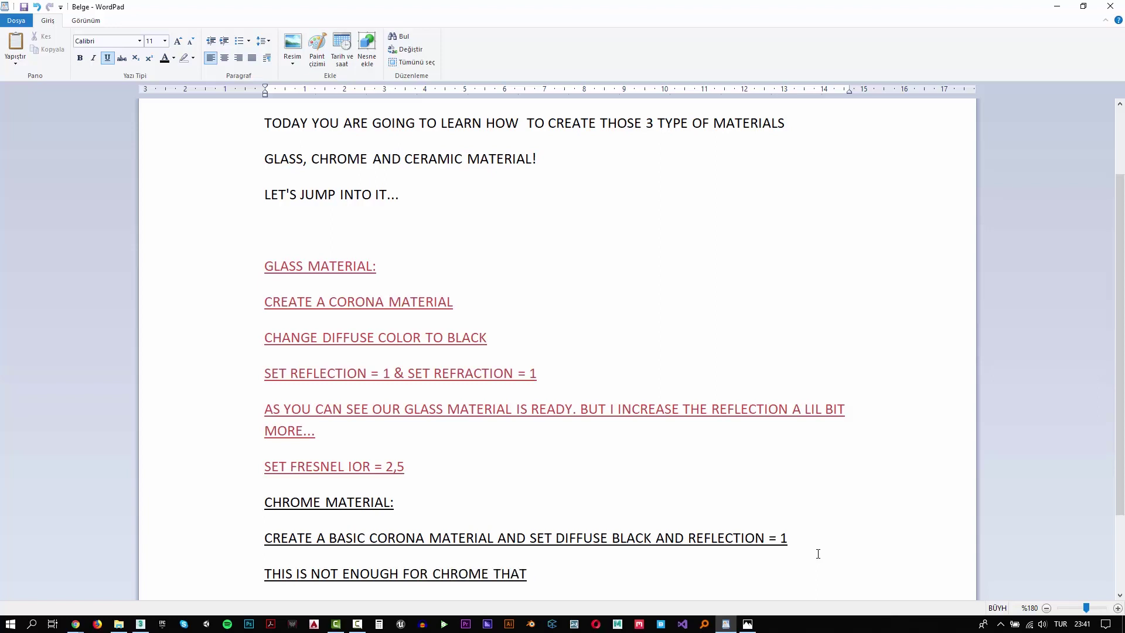
{"action": "type", "text": "'S WHY"}
{"action": "type", "text": " SET FRES"}
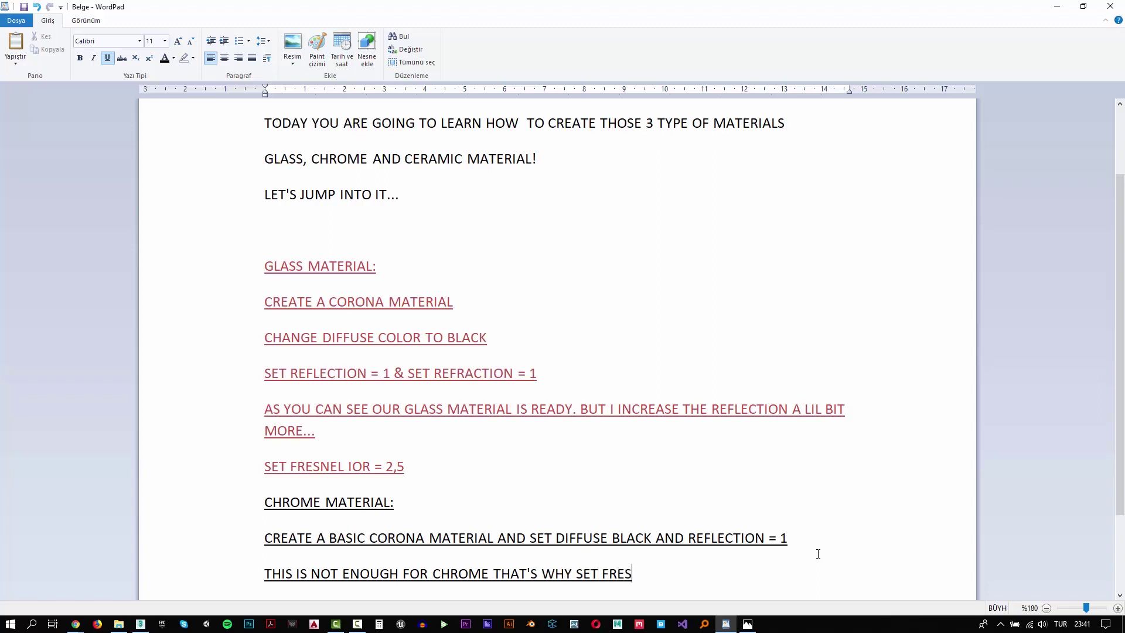
{"action": "type", "text": "NEL IOR = "}
{"action": "type", "text": "16"}
{"action": "key", "text": "alt+Tab"}
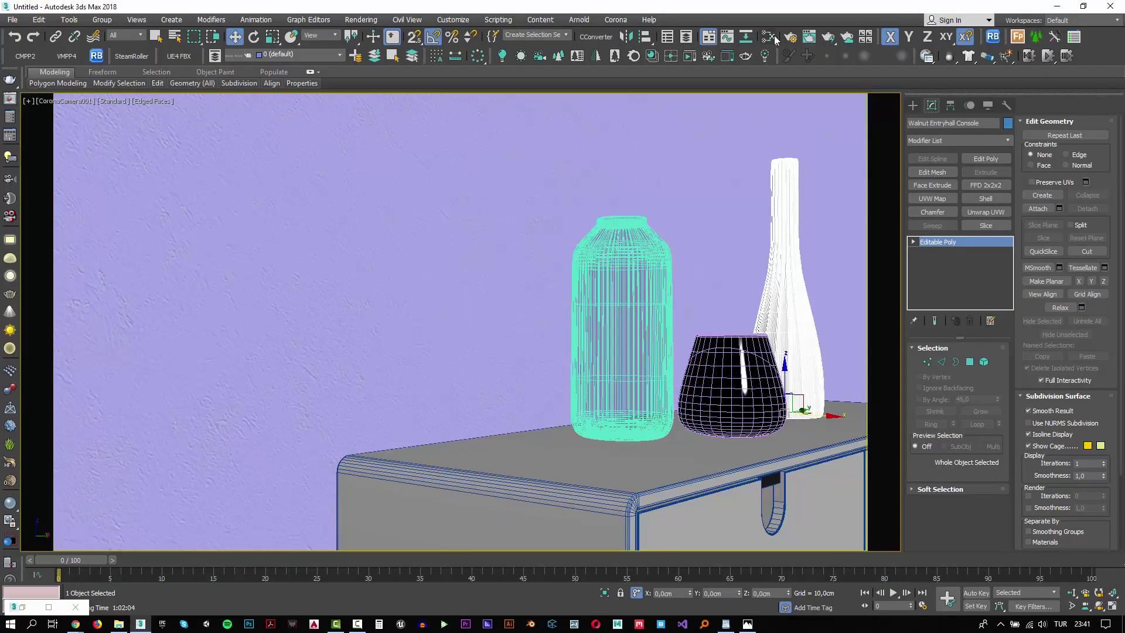
- Set Material #30's Fresnel IOR to 16 for a mirror-like chrome preview
{"action": "left_click", "coordinate": [775, 35]}
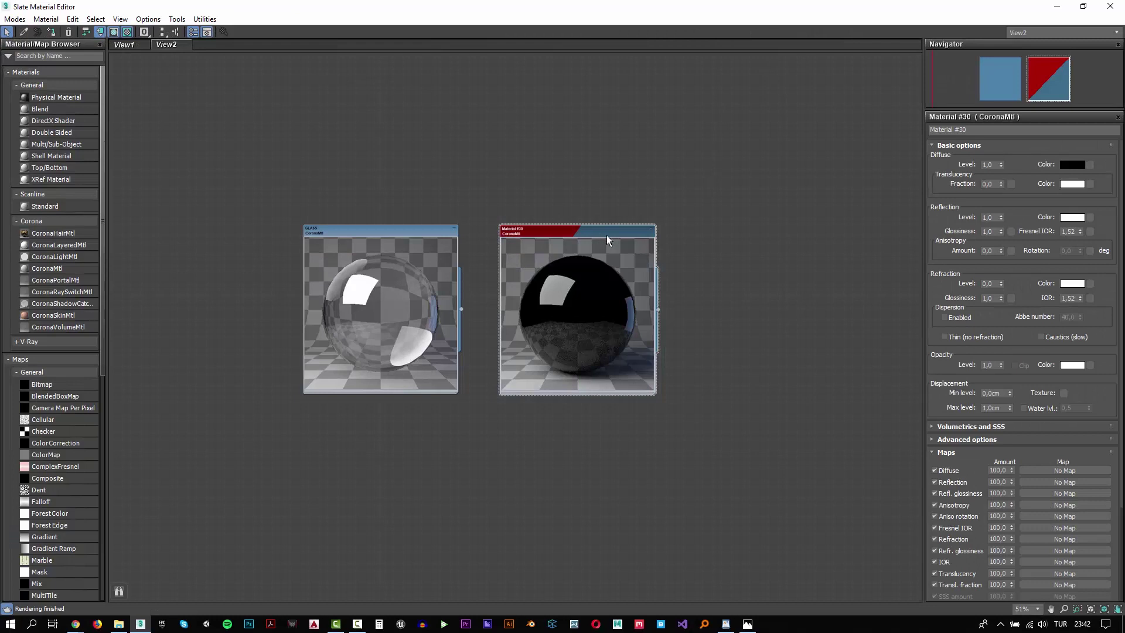
{"action": "double_click", "coordinate": [1069, 232]}
{"action": "type", "text": "16"}
{"action": "key", "text": "Return"}
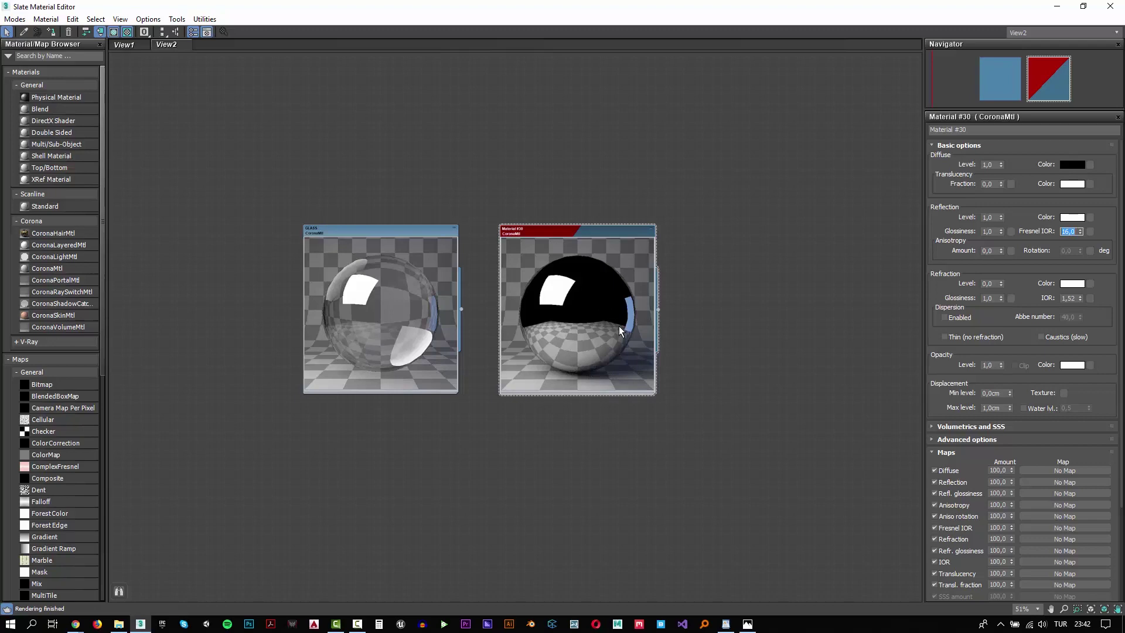
{"action": "left_click", "coordinate": [726, 625]}
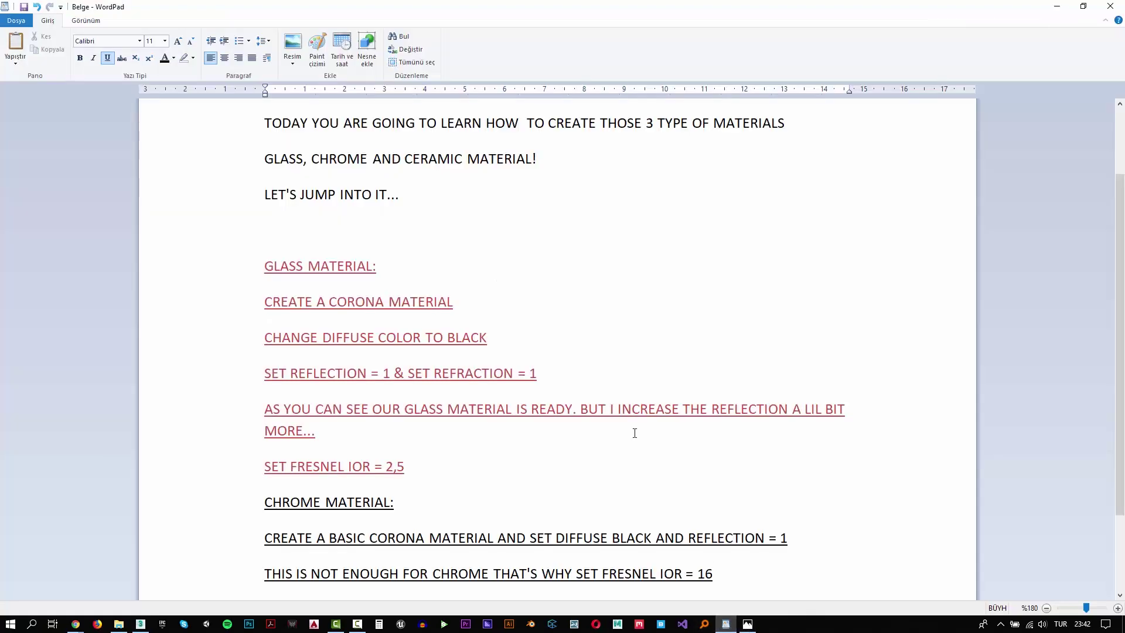
- Write 'CHROME IS READY!' and start a 'CERAMIC MATERIAL:' section
{"action": "scroll", "coordinate": [634, 433], "scroll_direction": "down", "scroll_amount": 1}
{"action": "key", "text": "Return"}
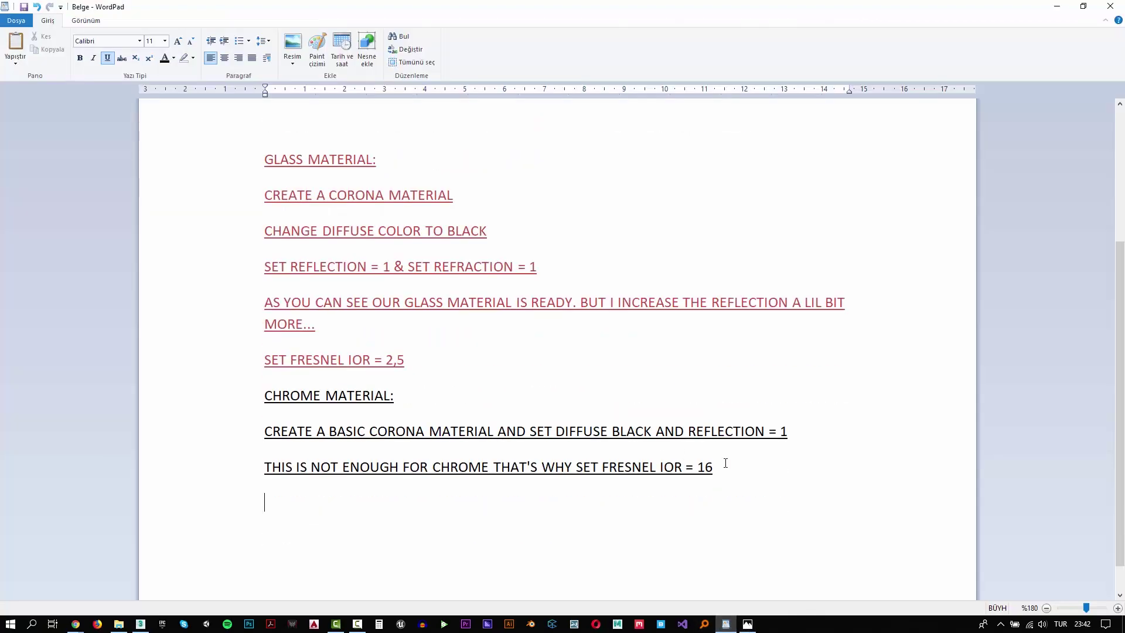
{"action": "type", "text": "CHROME IS R"}
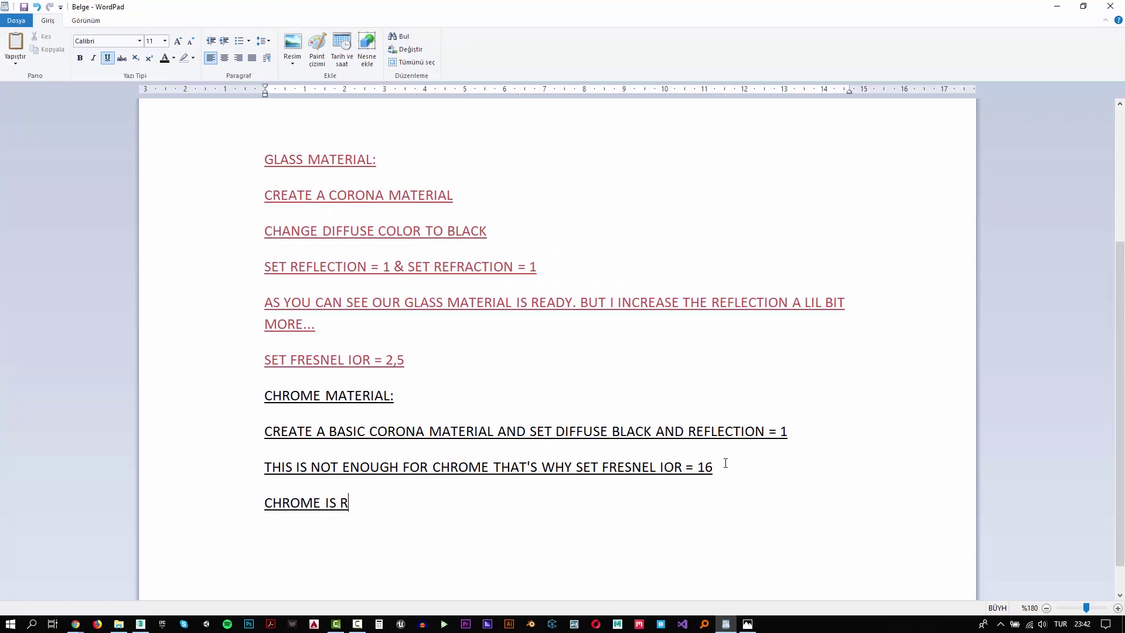
{"action": "type", "text": "EADY!"}
{"action": "key", "text": "Return"}
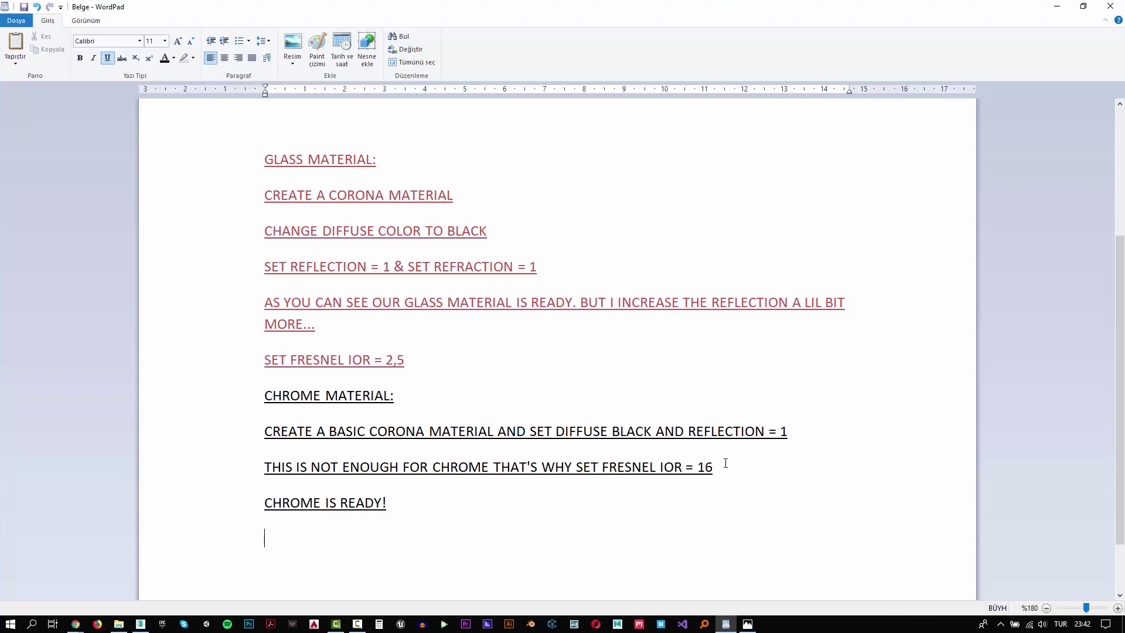
{"action": "type", "text": "CERAMIC "}
{"action": "type", "text": "MATERIAL"}
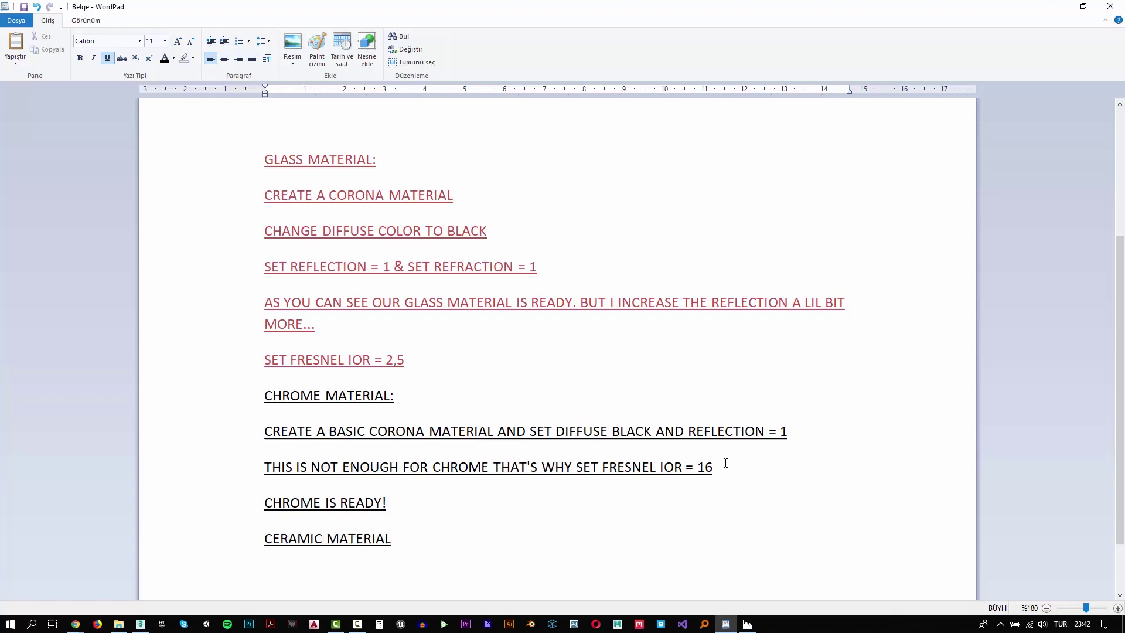
{"action": "type", "text": ":"}
{"action": "key", "text": "Return"}
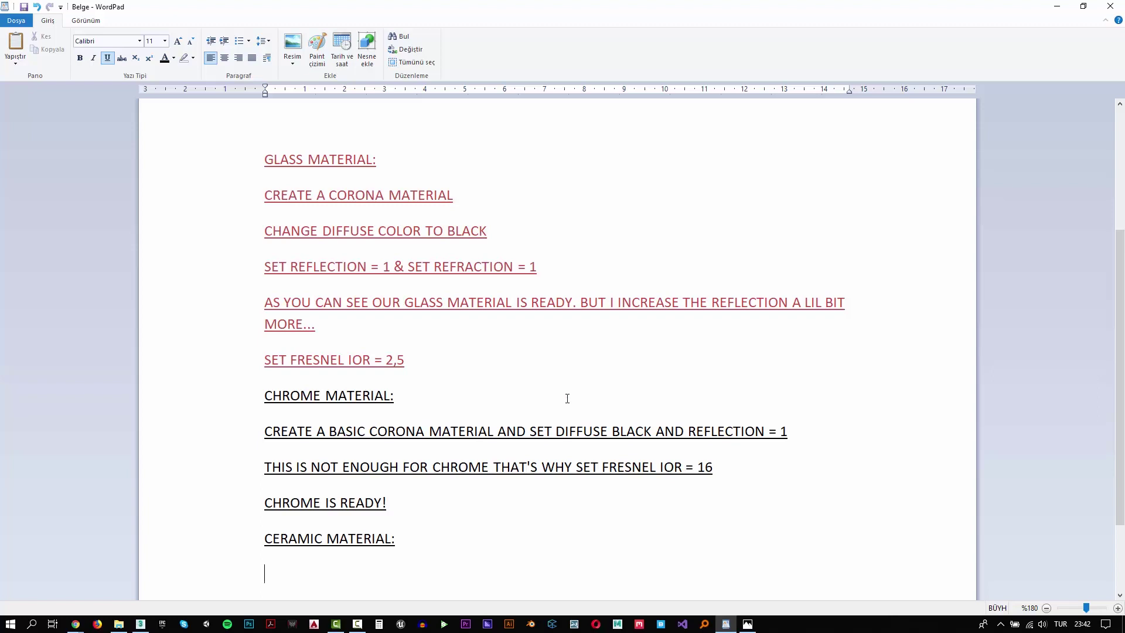
- Note the ceramic steps: white diffuse, reflection = 1, reflection gloss 0,95 or 0,90
{"action": "scroll", "coordinate": [572, 357], "scroll_direction": "down", "scroll_amount": 1}
{"action": "type", "text": "SET YO"}
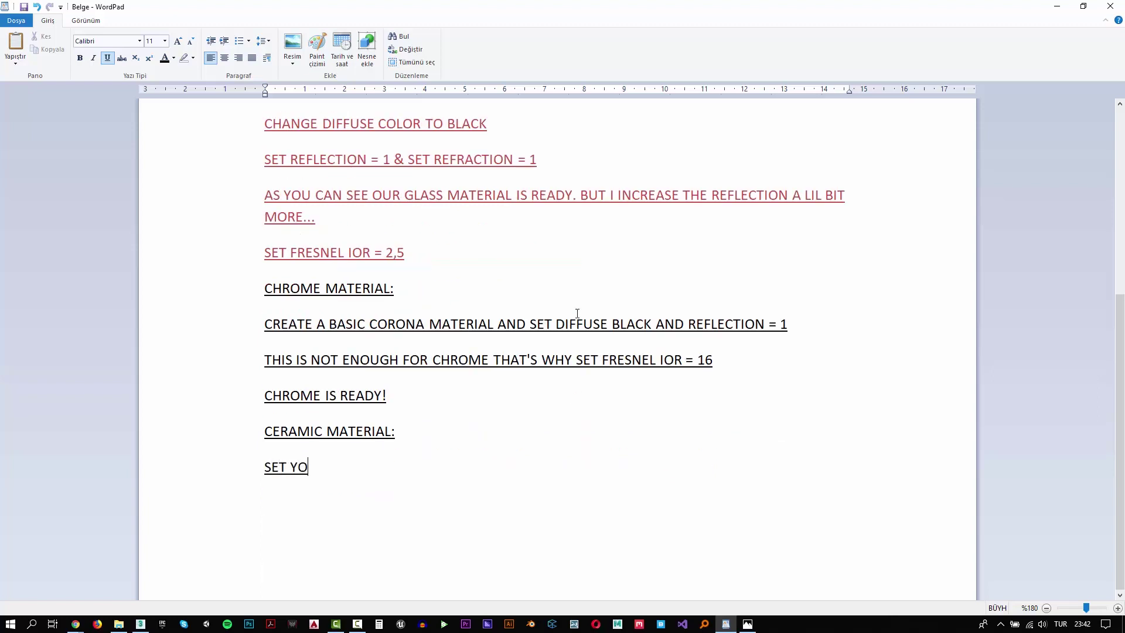
{"action": "type", "text": "UR DIFFUS"}
{"action": "type", "text": "E COLOR"}
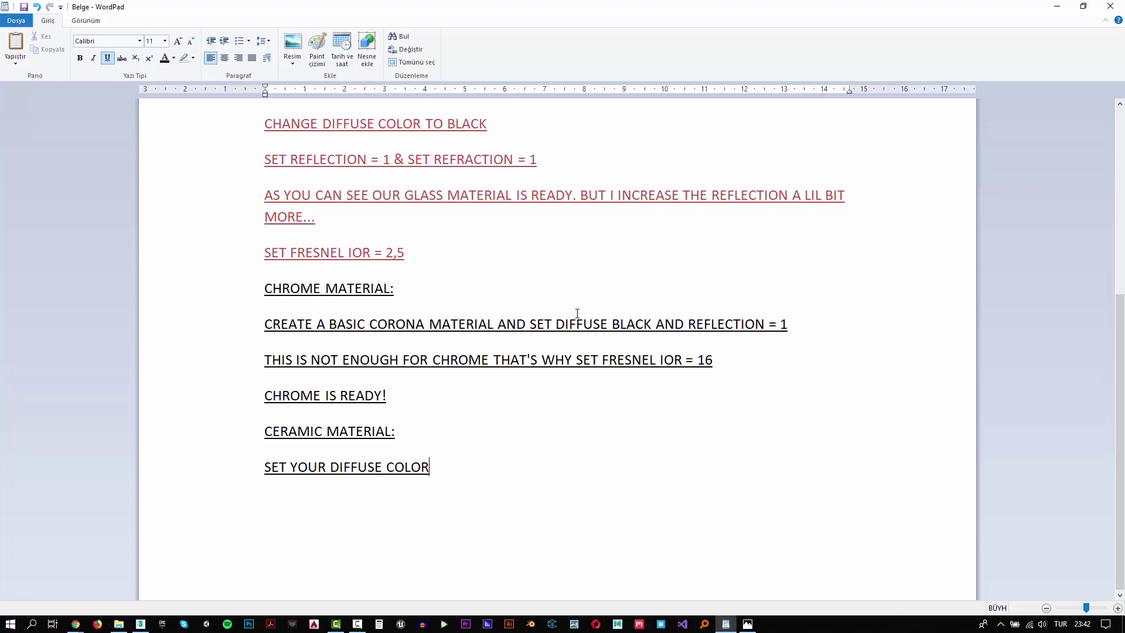
{"action": "type", "text": " ("}
{"action": "type", "text": "I CHOOS"}
{"action": "type", "text": "ED WH"}
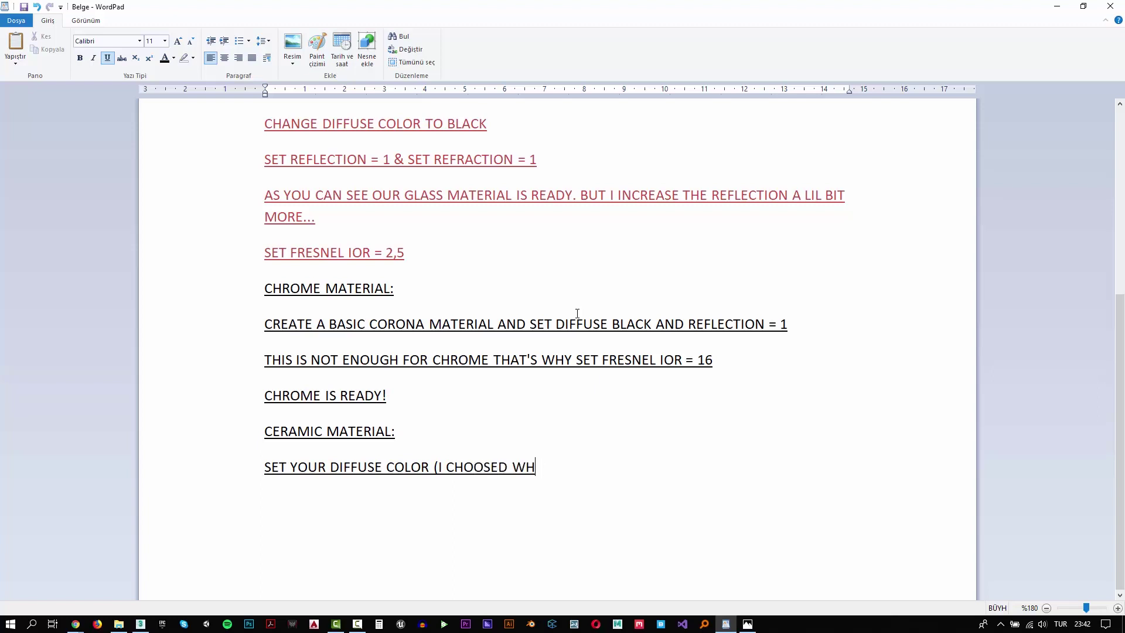
{"action": "type", "text": "TITE HERE"}
{"action": "type", "text": ")"}
{"action": "key", "text": "Return"}
{"action": "type", "text": "SE"}
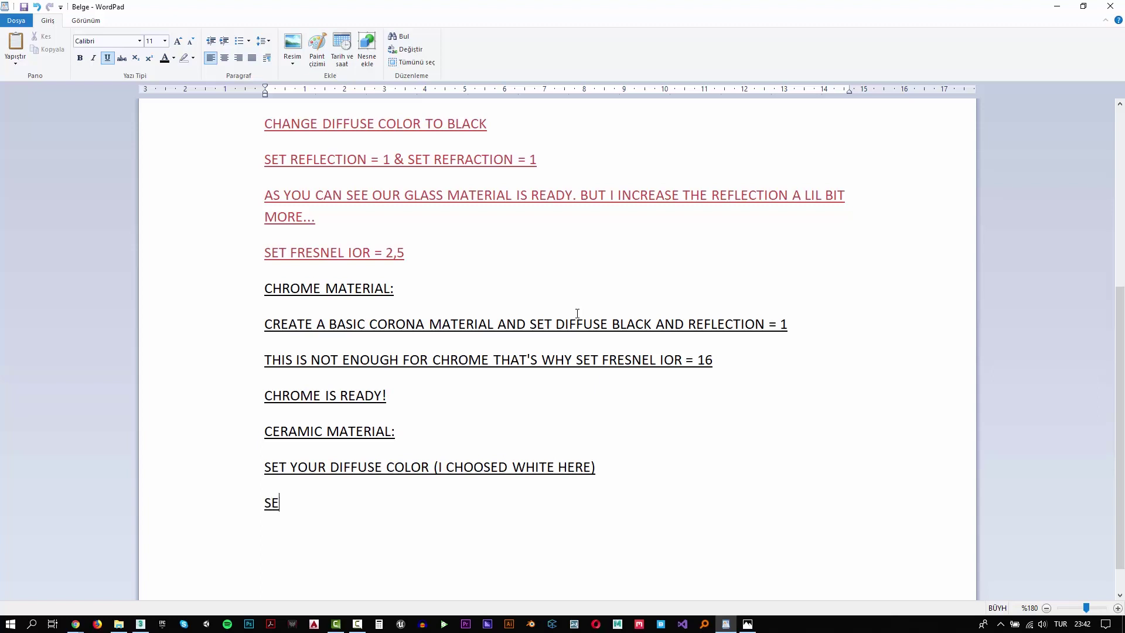
{"action": "type", "text": "T REFLECTION "}
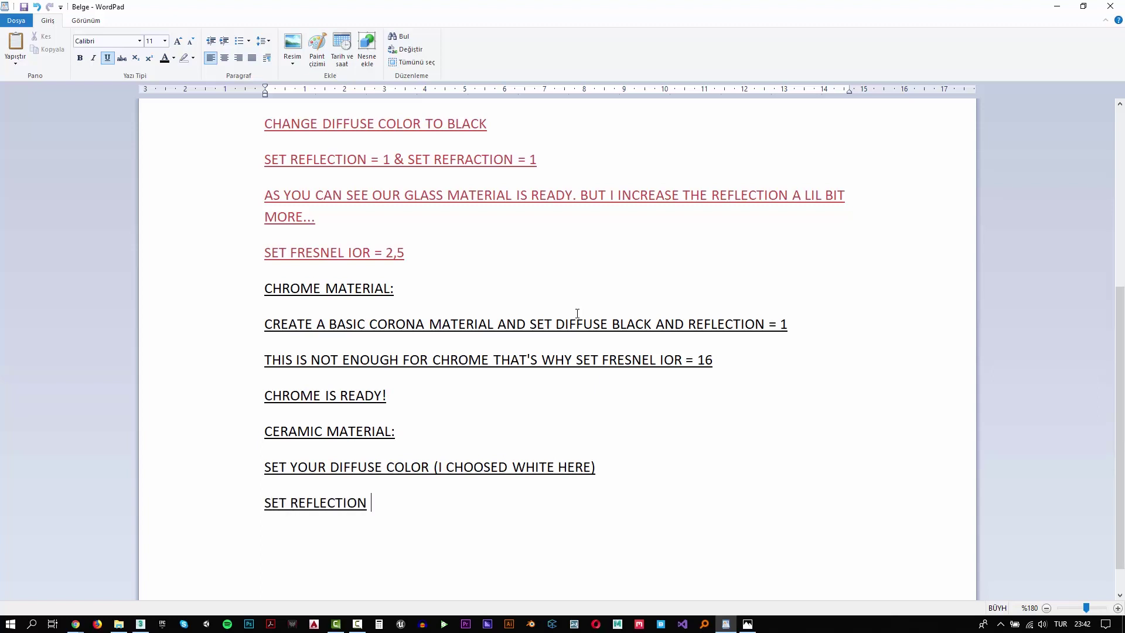
{"action": "type", "text": "= 1"}
{"action": "type", "text": " BUT "}
{"action": "type", "text": "CHANGE "}
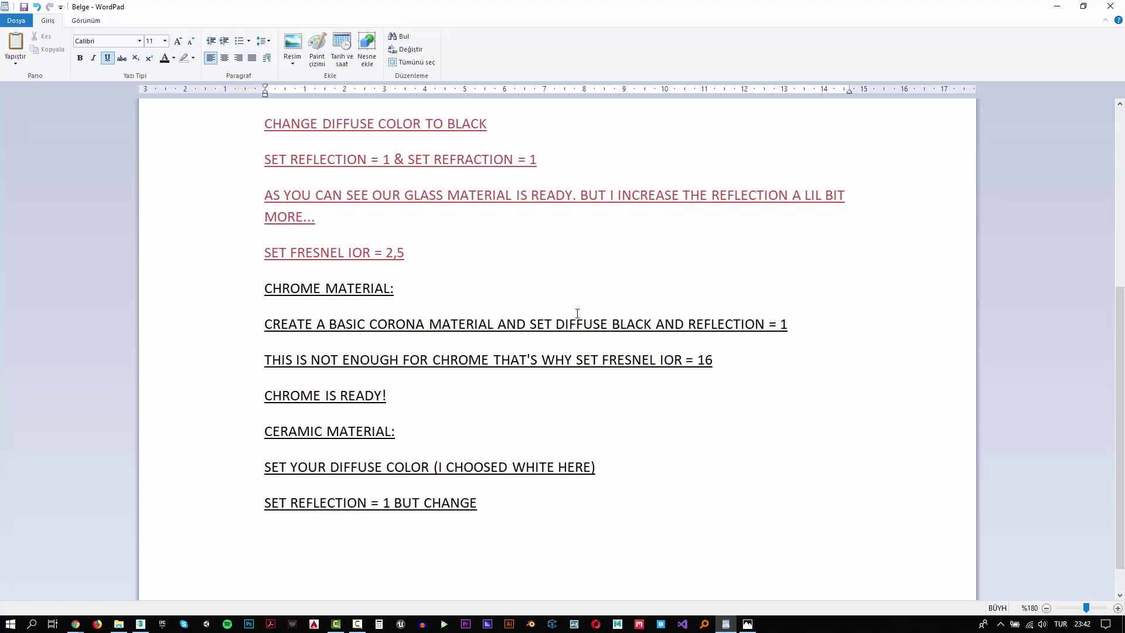
{"action": "type", "text": "REFLECTION GL"}
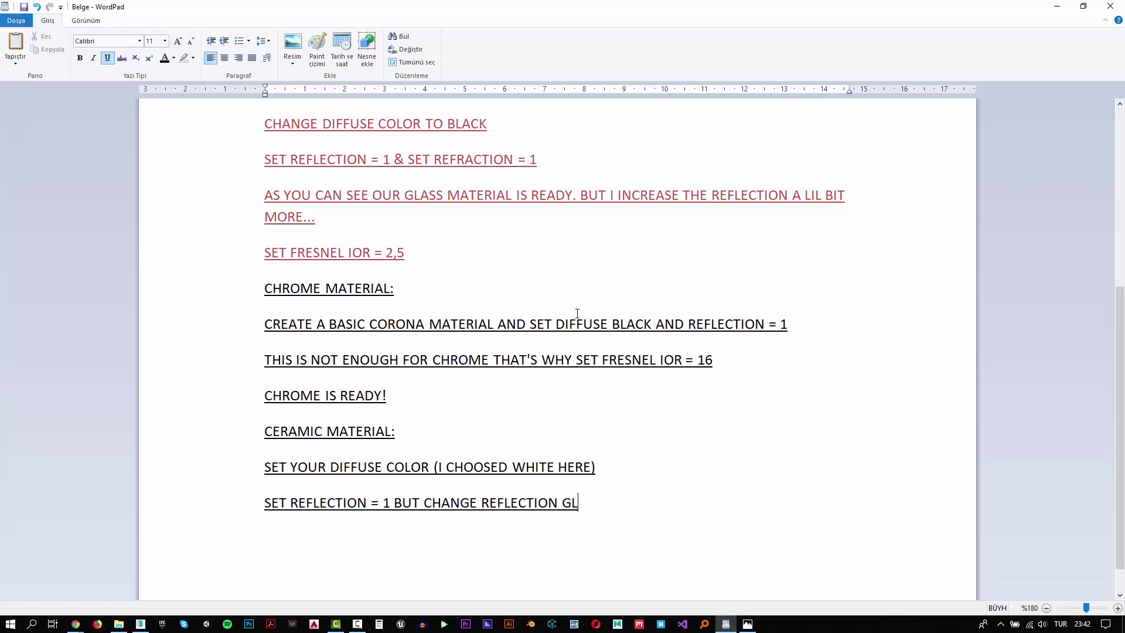
{"action": "type", "text": "OSS ="}
{"action": "type", "text": " 0,95"}
{"action": "type", "text": " OR "}
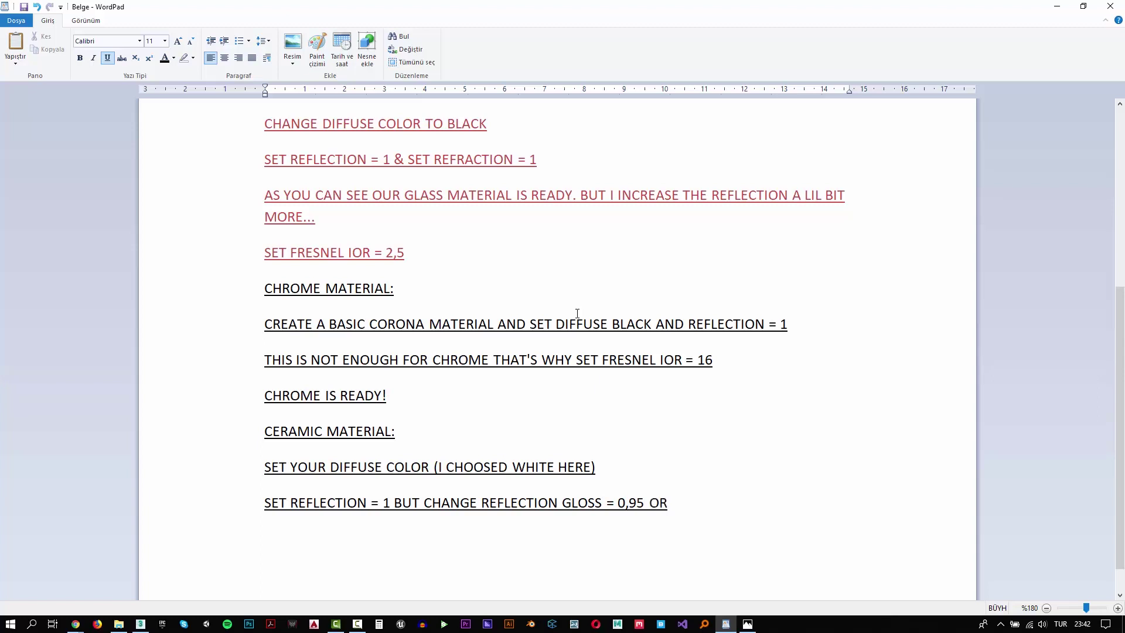
{"action": "type", "text": "0,90"}
- Colour the three ceramic material lines red
{"action": "left_click_drag", "start_coordinate": [266, 439], "coordinate": [756, 520]}
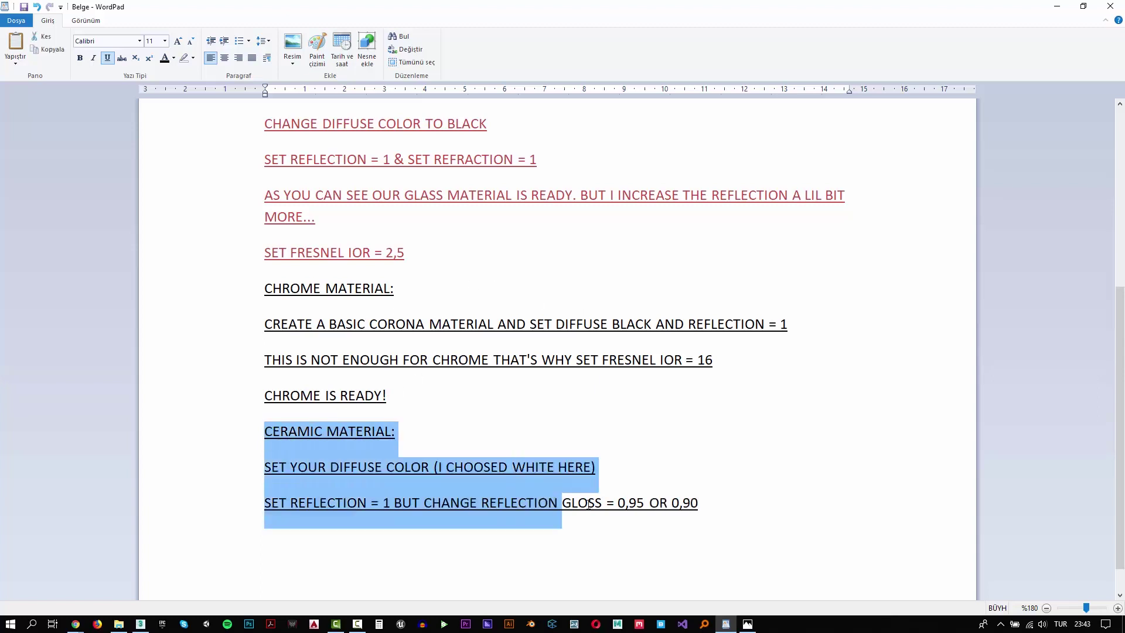
{"action": "left_click", "coordinate": [173, 59]}
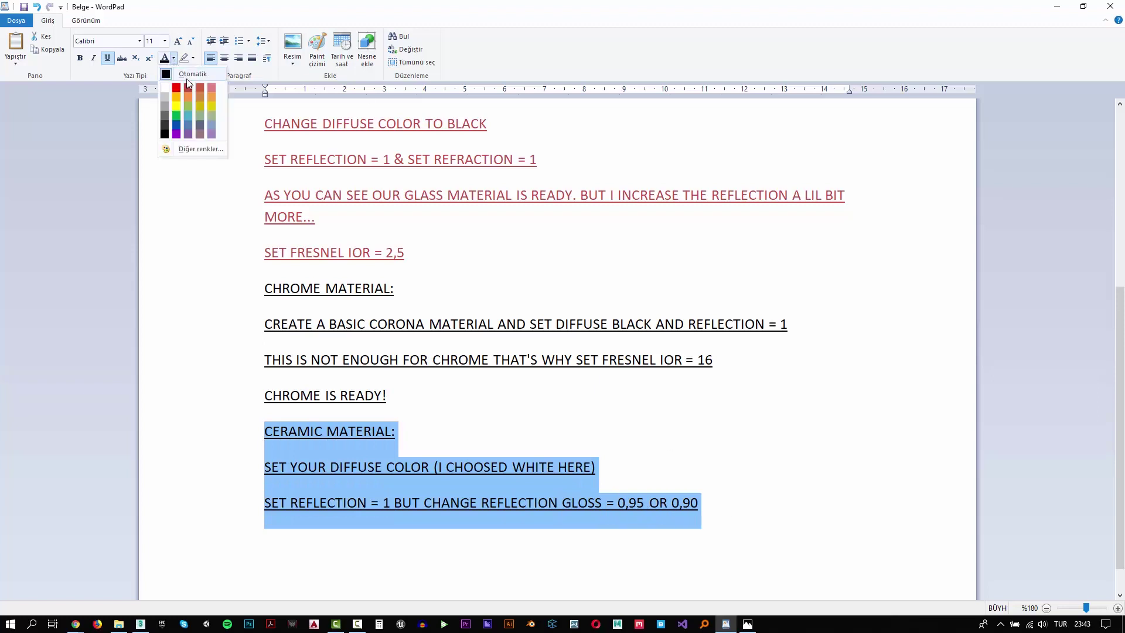
{"action": "left_click", "coordinate": [189, 89]}
{"action": "left_click", "coordinate": [735, 519]}
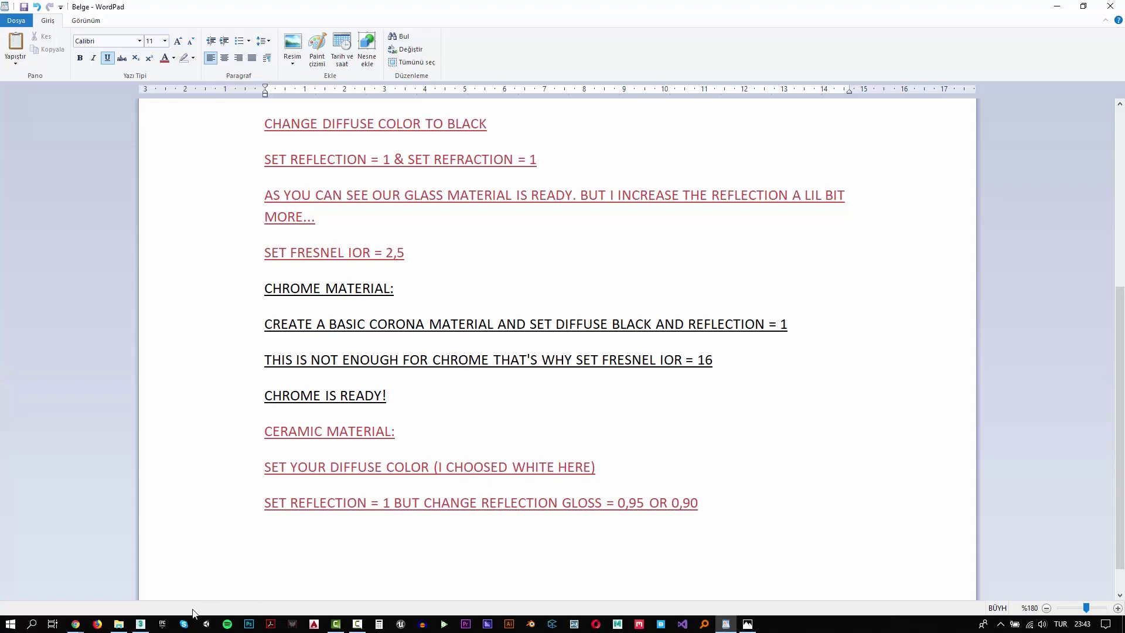
- Add a third CoronaMtl node beside the chrome material with an enlarged preview
{"action": "left_click", "coordinate": [140, 623]}
{"action": "middle_click_drag", "start_coordinate": [721, 290], "coordinate": [575, 264]}
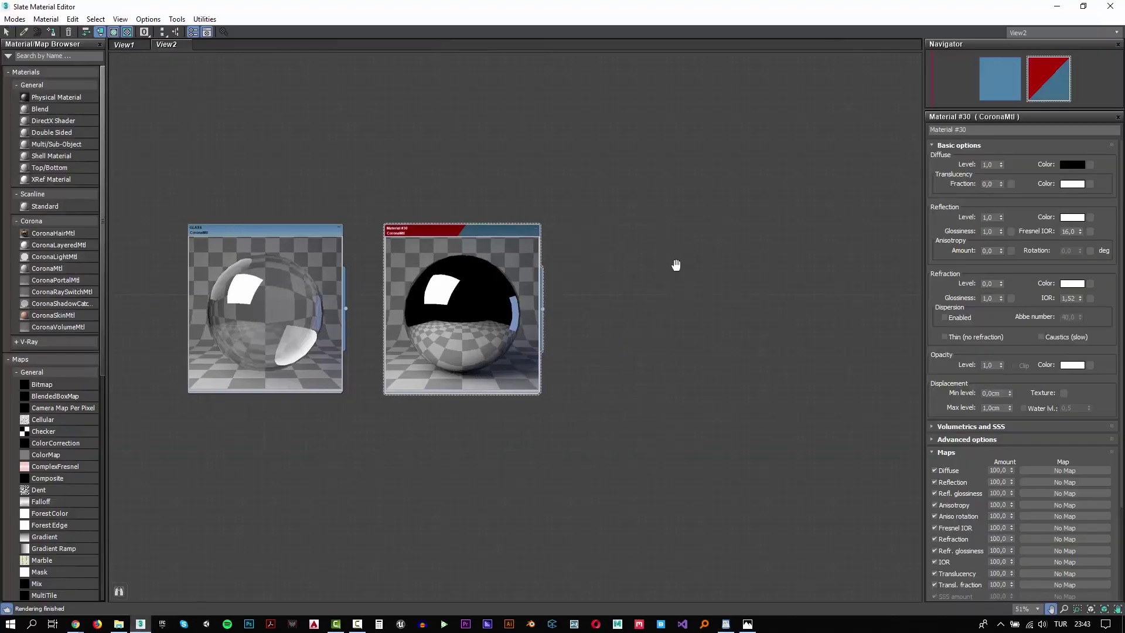
{"action": "right_click", "coordinate": [560, 256]}
{"action": "mouse_move", "coordinate": [594, 262]}
{"action": "mouse_move", "coordinate": [702, 288]}
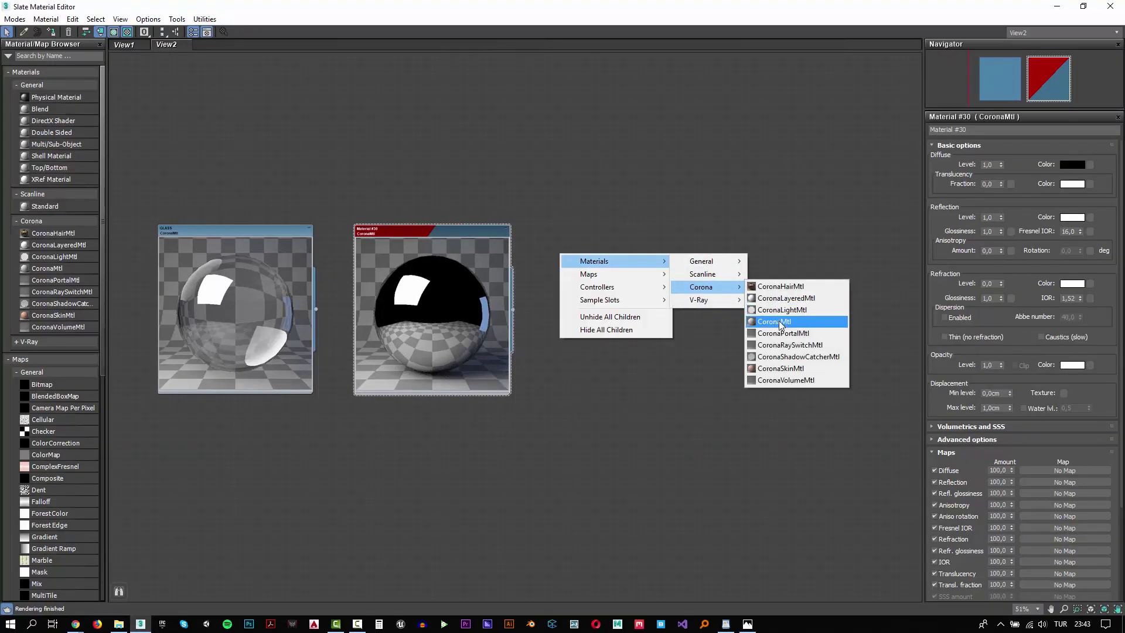
{"action": "left_click", "coordinate": [783, 322]}
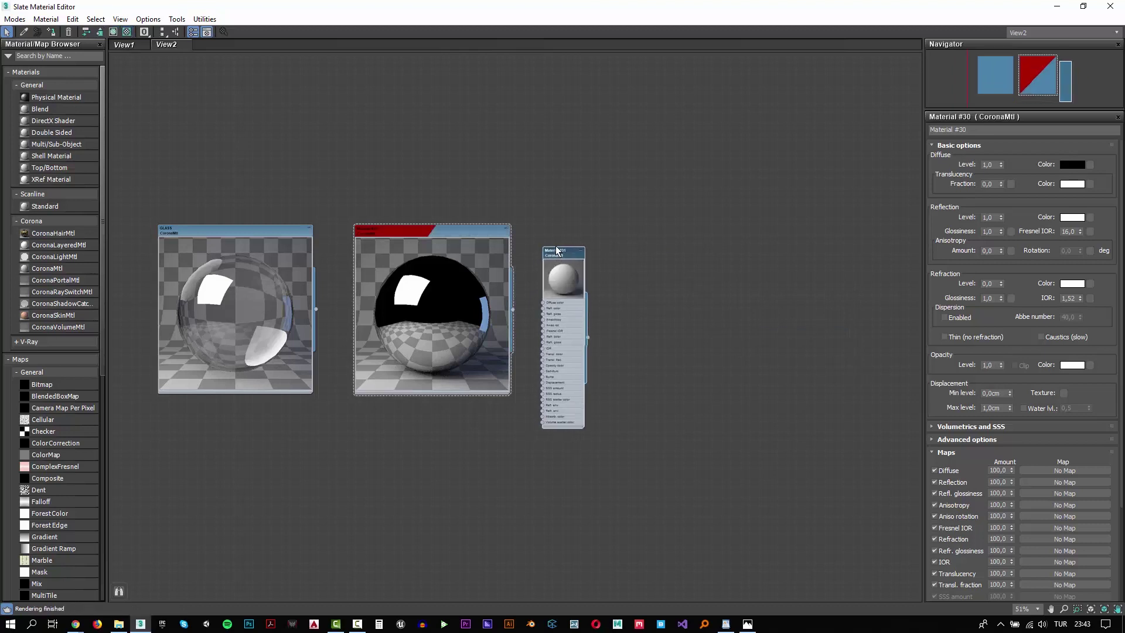
{"action": "left_click_drag", "start_coordinate": [548, 258], "coordinate": [554, 235]}
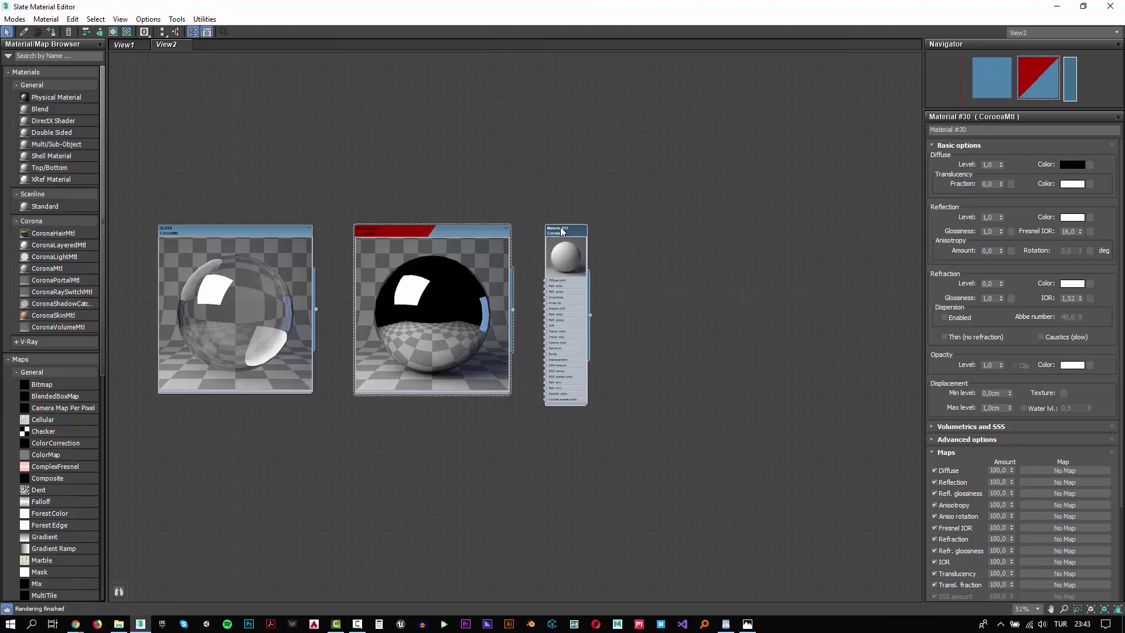
{"action": "left_click", "coordinate": [100, 32]}
{"action": "mouse_move", "coordinate": [589, 283]}
{"action": "left_mouse_down"}
{"action": "mouse_move", "coordinate": [777, 389]}
{"action": "mouse_move", "coordinate": [709, 391]}
{"action": "left_mouse_up"}
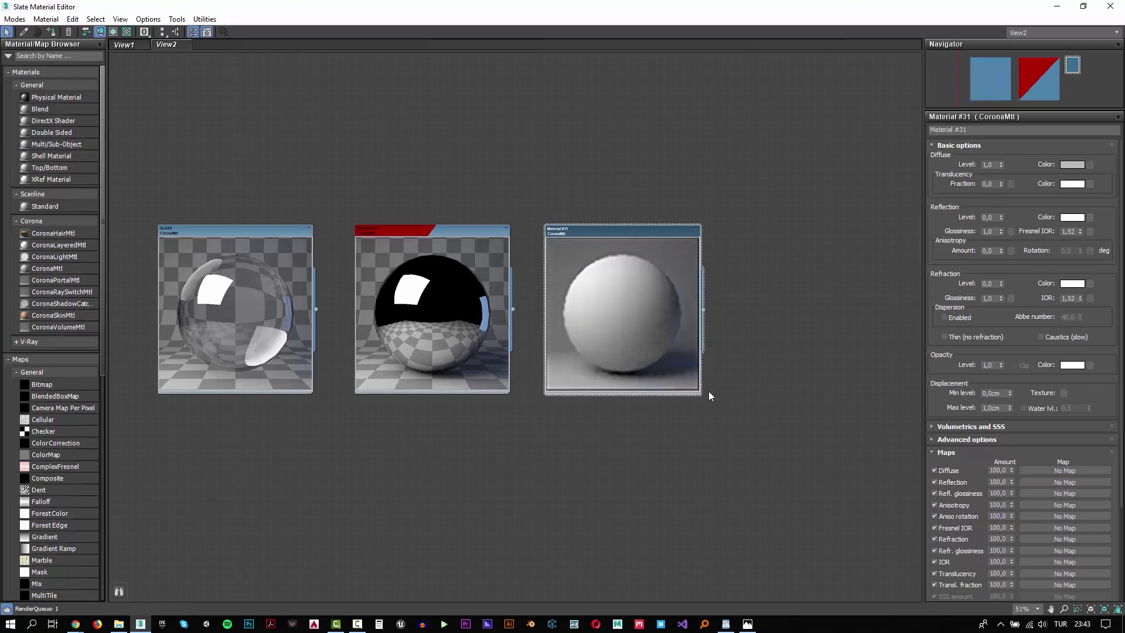
- Make Material #31's diffuse pure white, with checker preview background and viewport shading on
{"action": "left_click", "coordinate": [1063, 162]}
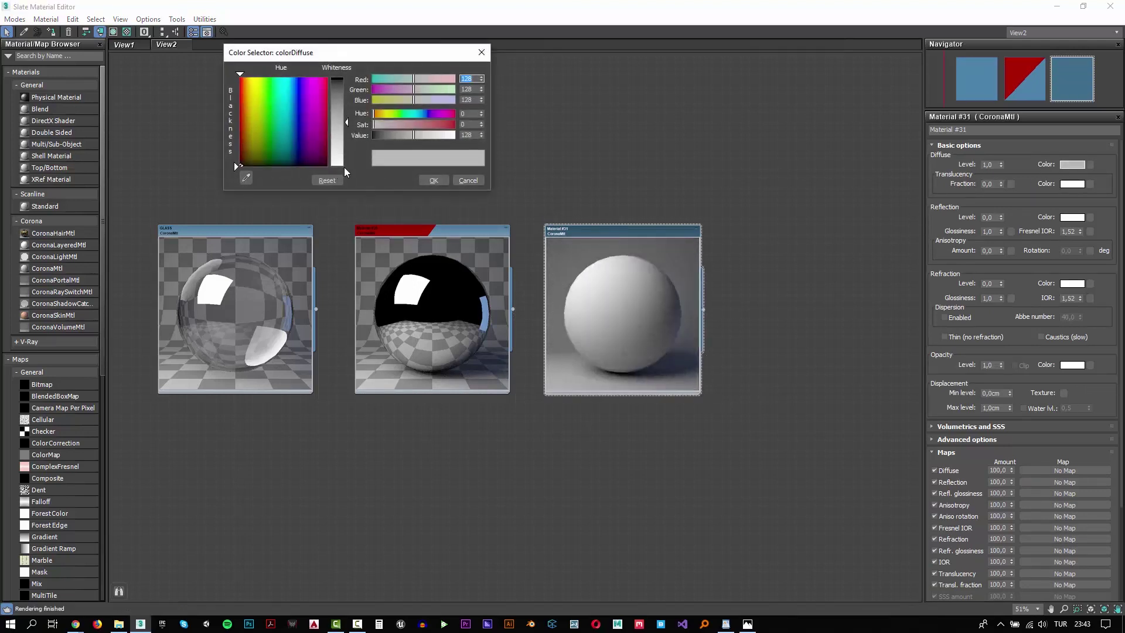
{"action": "left_click", "coordinate": [345, 168]}
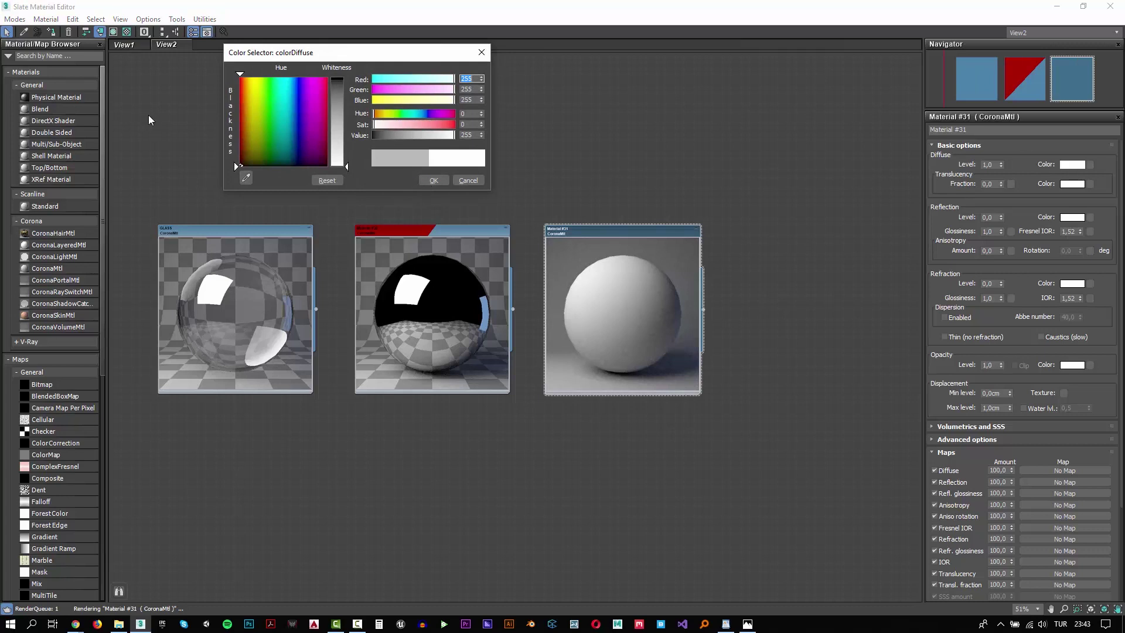
{"action": "key", "text": "Return"}
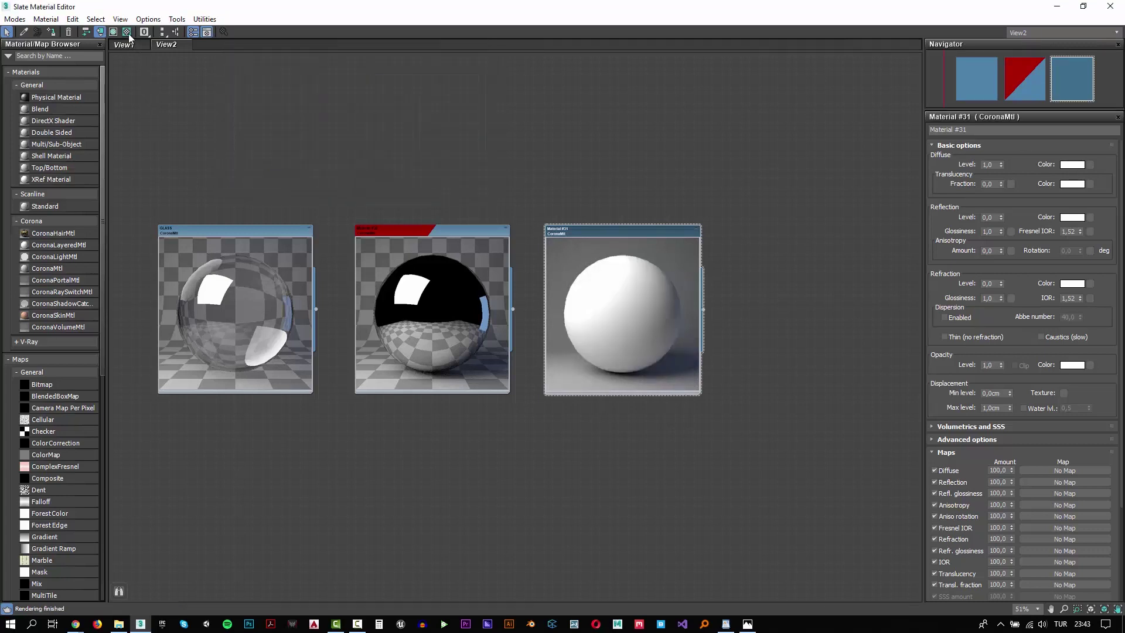
{"action": "left_click", "coordinate": [128, 34]}
{"action": "left_click", "coordinate": [115, 31]}
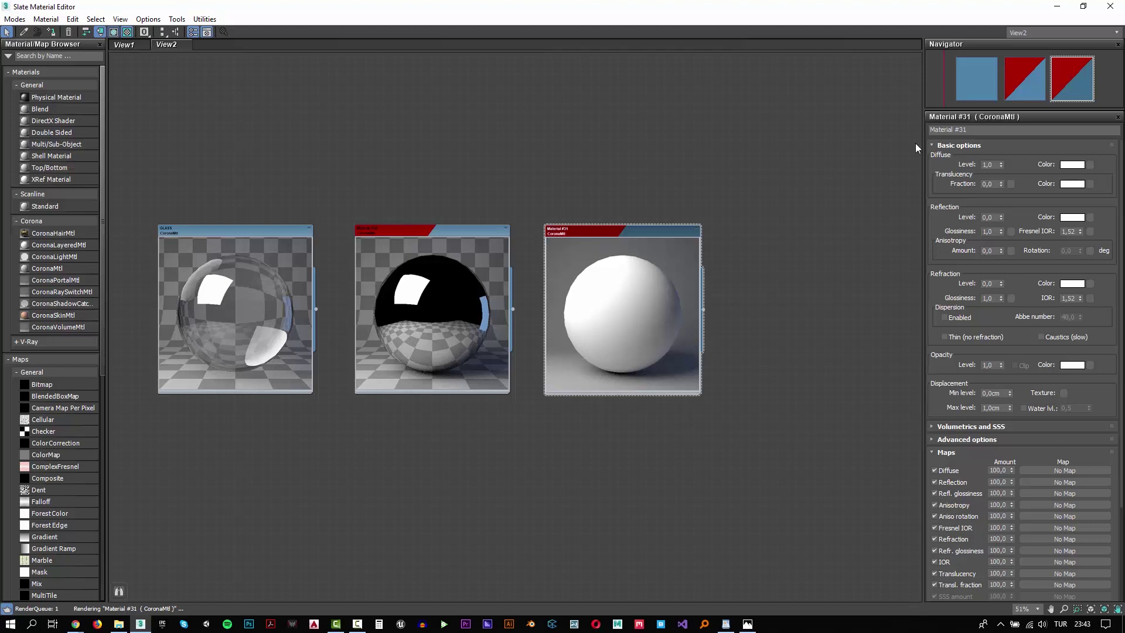
- Set reflection level 1 and glossiness 0,9, fit all three previews, then return to the notes
{"action": "left_click", "coordinate": [990, 217]}
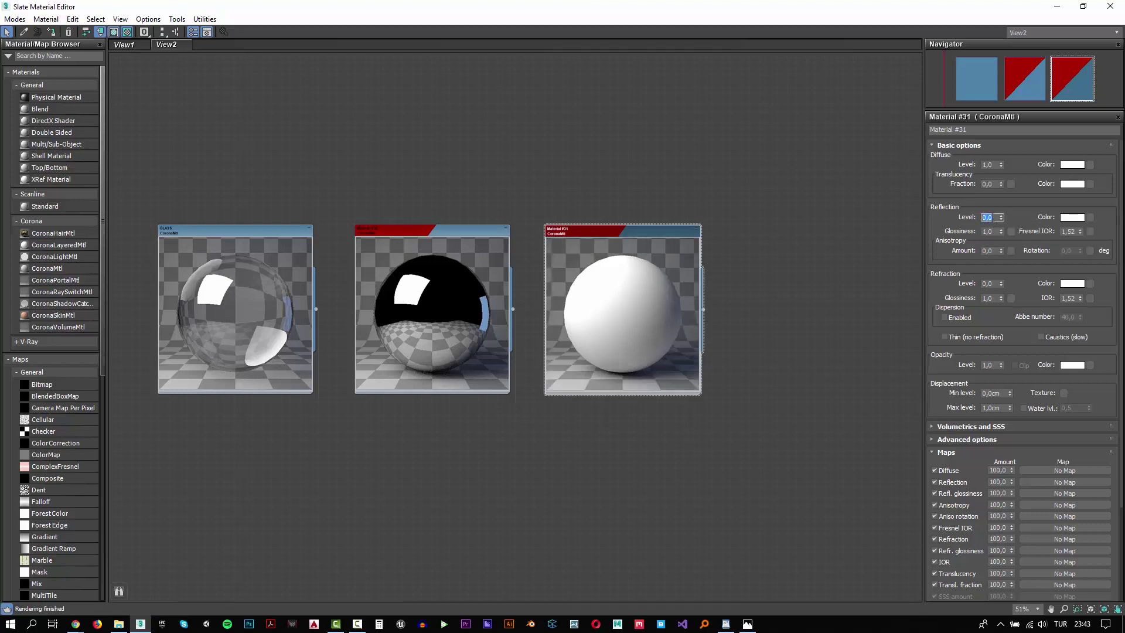
{"action": "type", "text": "1"}
{"action": "key", "text": "Return"}
{"action": "left_click", "coordinate": [990, 231]}
{"action": "type", "text": "0,9"}
{"action": "key", "text": "Return"}
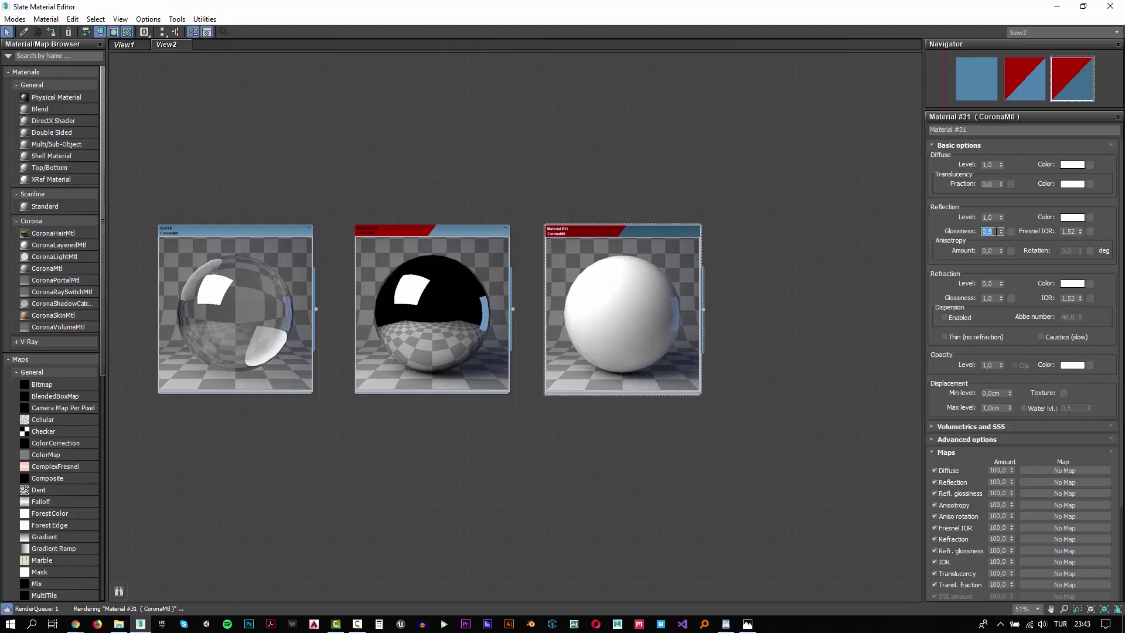
{"action": "scroll", "coordinate": [682, 329], "scroll_direction": "up", "scroll_amount": 3}
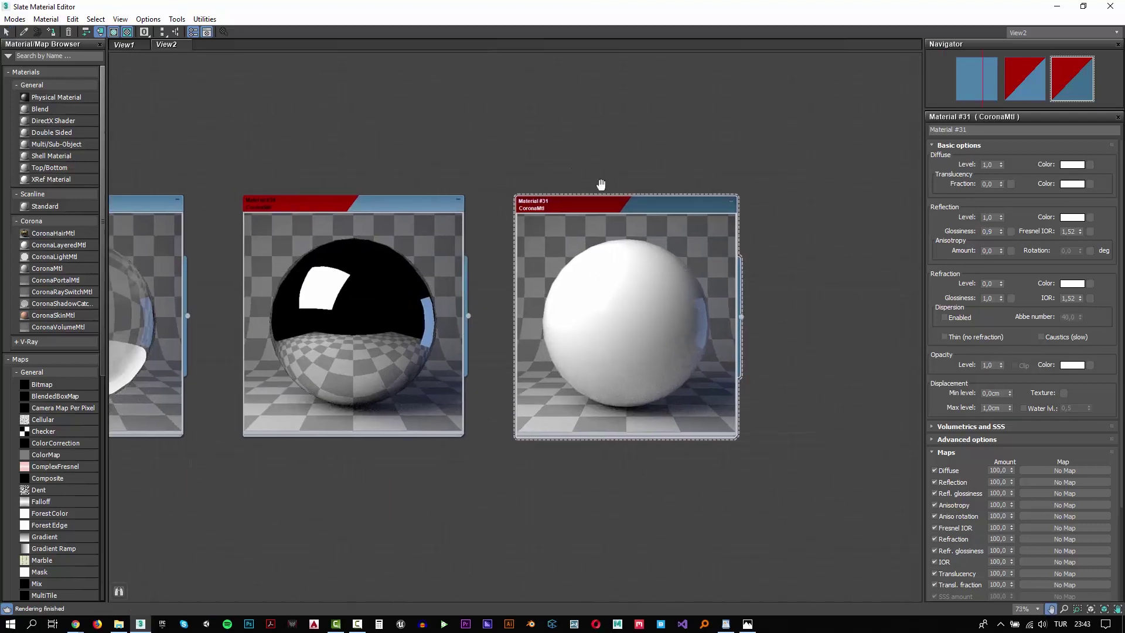
{"action": "key", "text": "z"}
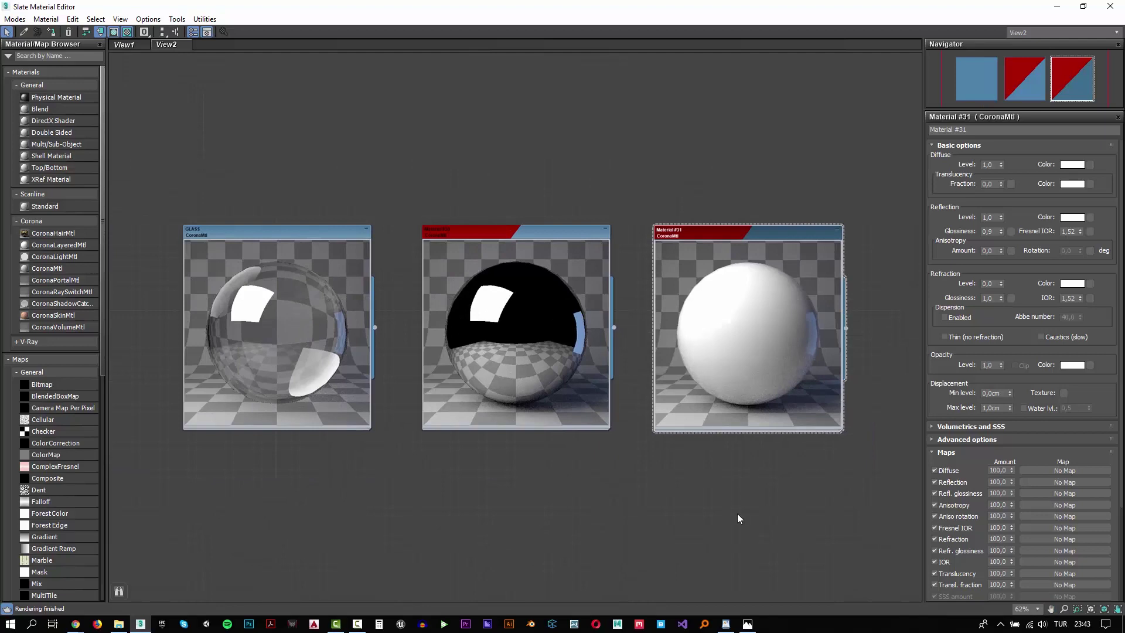
{"action": "left_click", "coordinate": [726, 624]}
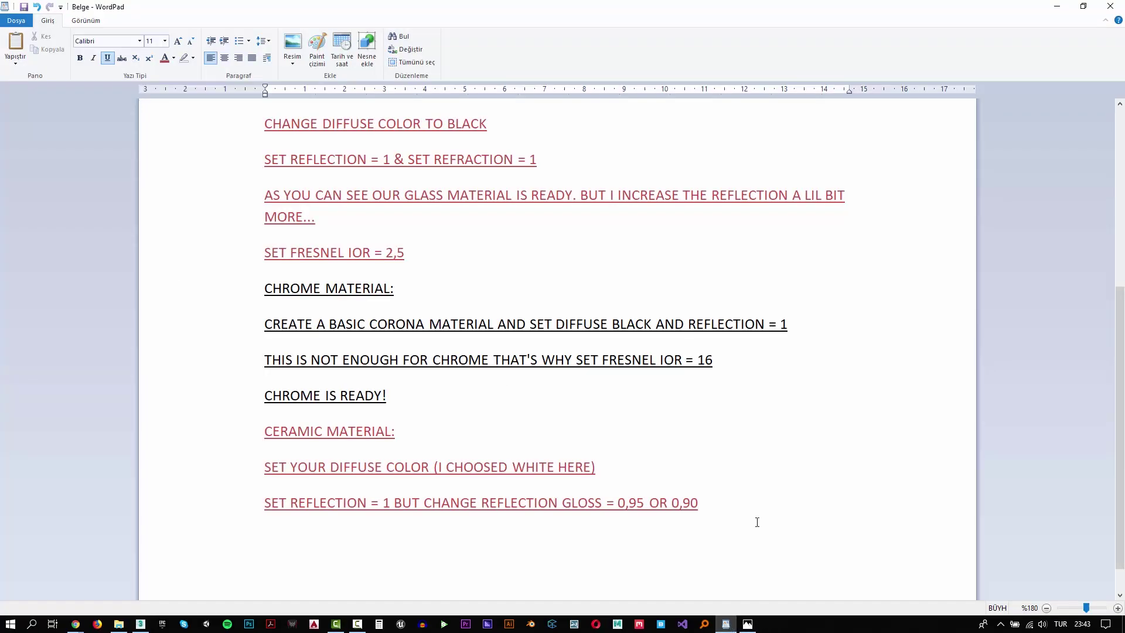
- Add 'THAT'S ALL FOLKS!!!' in black text
{"action": "key", "text": "Return"}
{"action": "left_click", "coordinate": [175, 59]}
{"action": "left_click", "coordinate": [183, 74]}
{"action": "type", "text": "THAT'S AL"}
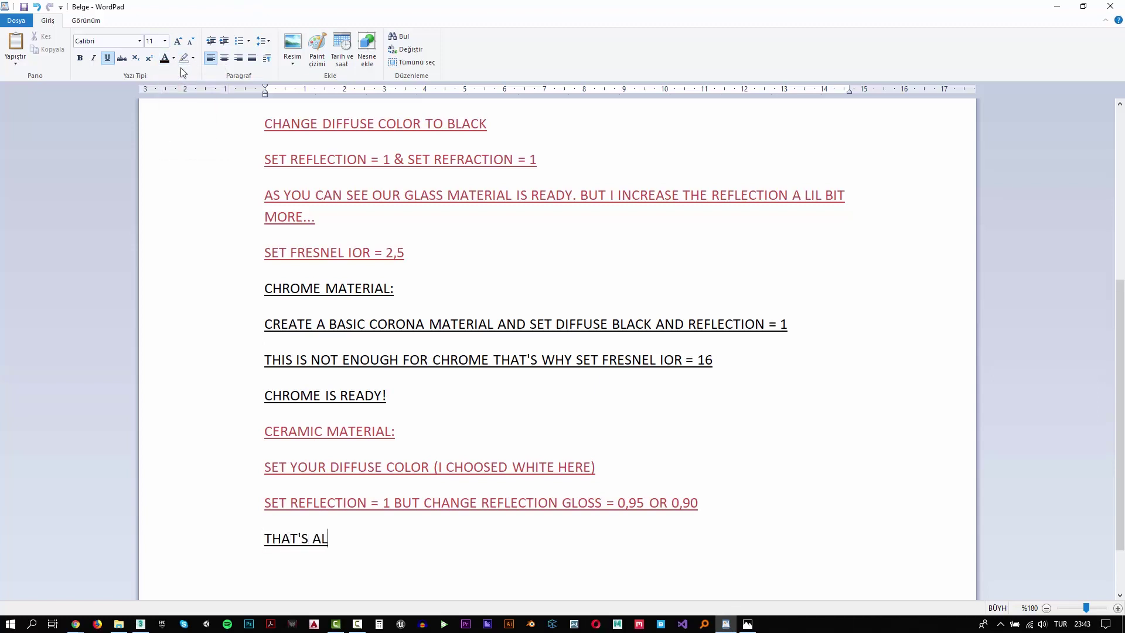
{"action": "type", "text": "L FOLKS!!!!"}
{"action": "key", "text": "BackSpace"}
{"action": "key", "text": "Return"}
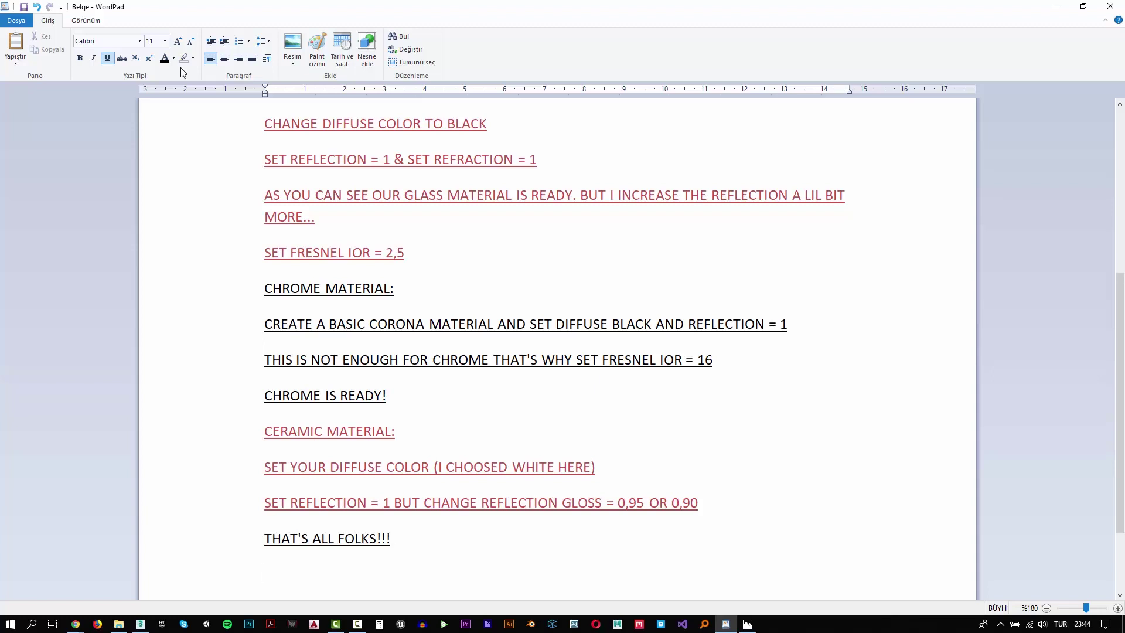
- Add the tip to assign photo-realistic materials and a like-and-subscribe line
{"action": "type", "text": "JUST ASS"}
{"action": "type", "text": "IGN "}
{"action": "type", "text": "YOUR PHOTORE"}
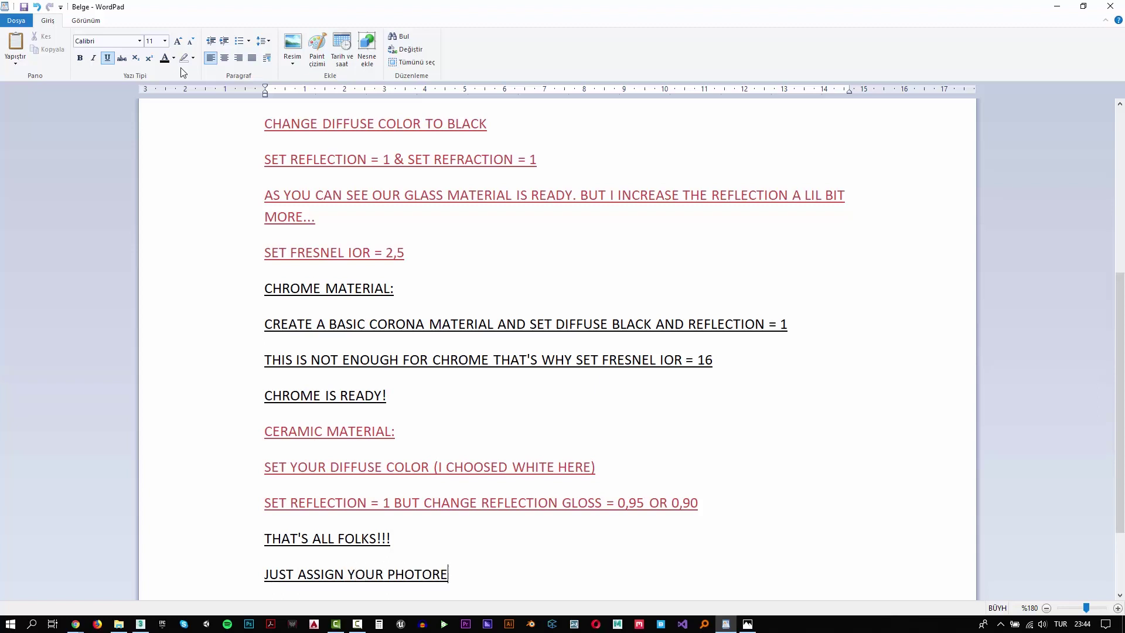
{"action": "key", "text": "BackSpace"}
{"action": "key", "text": "BackSpace"}
{"action": "type", "text": "-REALI"}
{"action": "type", "text": "STIC MATERI"}
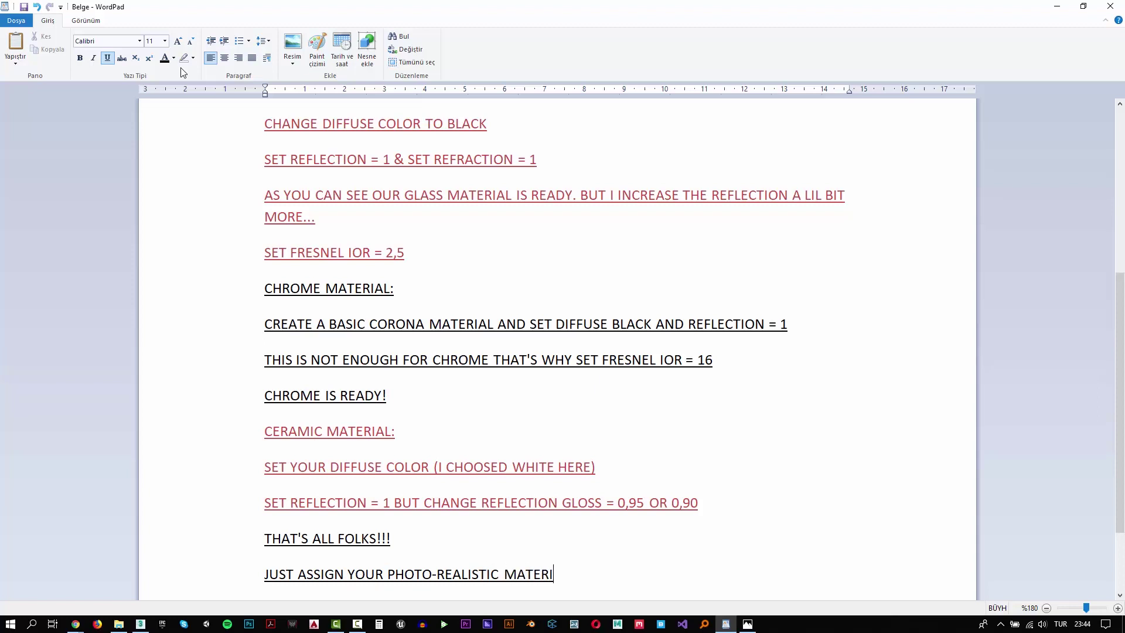
{"action": "type", "text": "ALS TO YOUR S"}
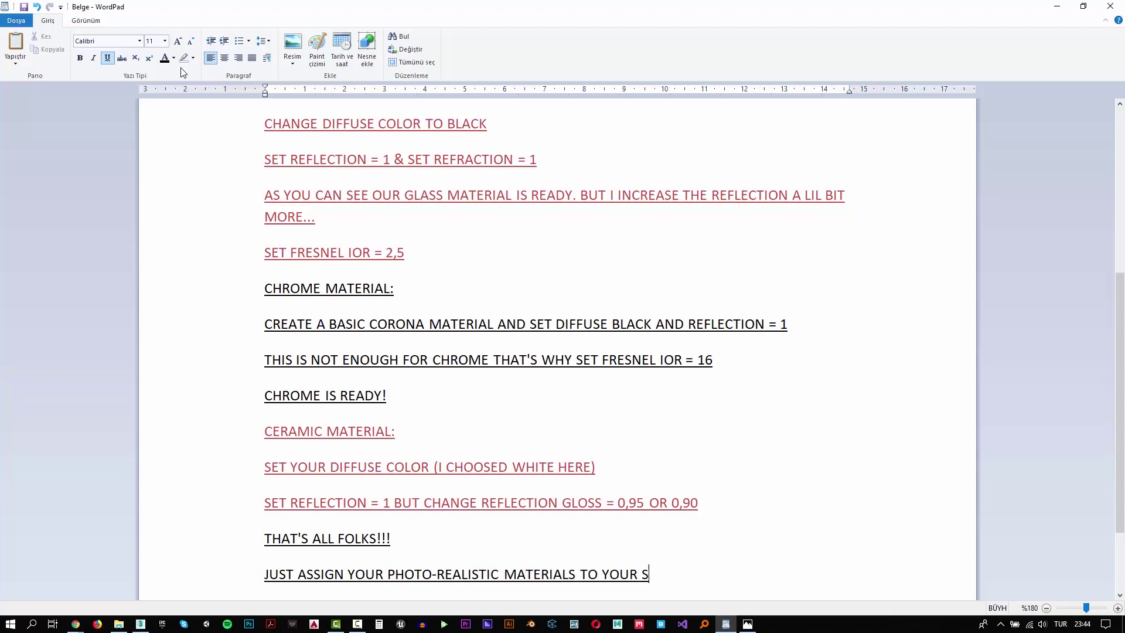
{"action": "type", "text": "CENE OBJECTS"}
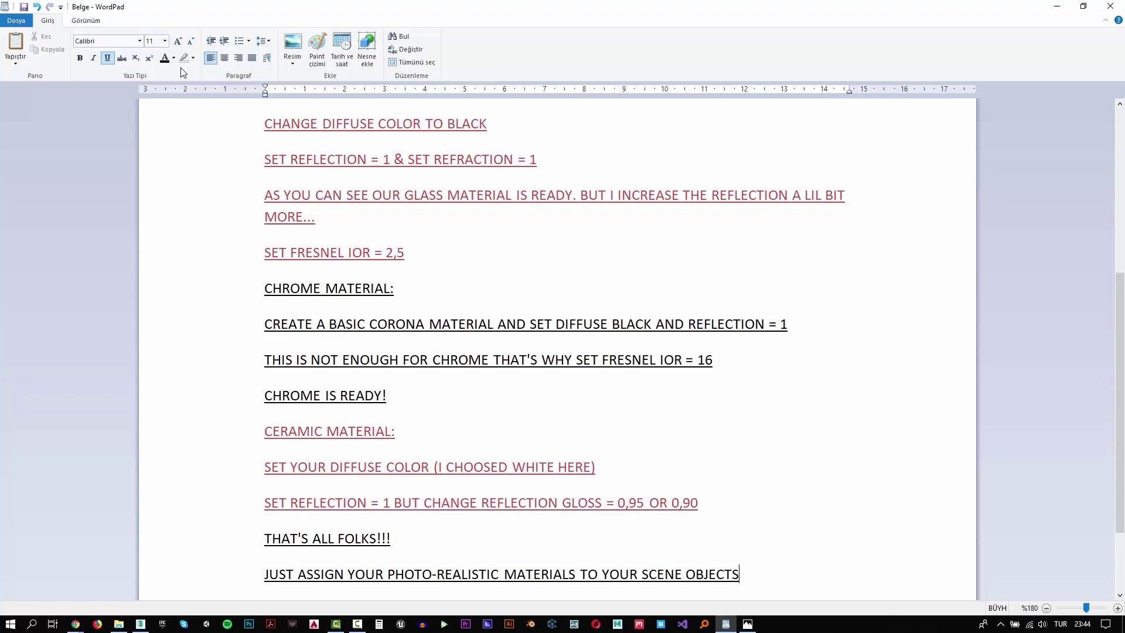
{"action": "key", "text": "Return"}
{"action": "key", "text": "Return"}
{"action": "type", "text": "DON"}
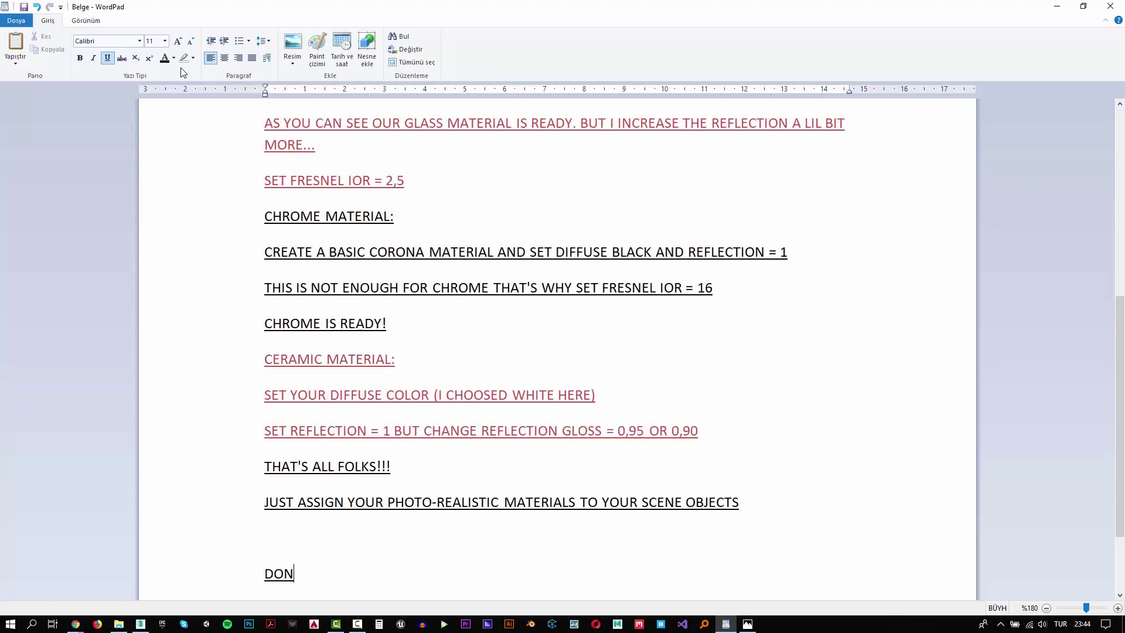
{"action": "type", "text": "'T FORGET TO "}
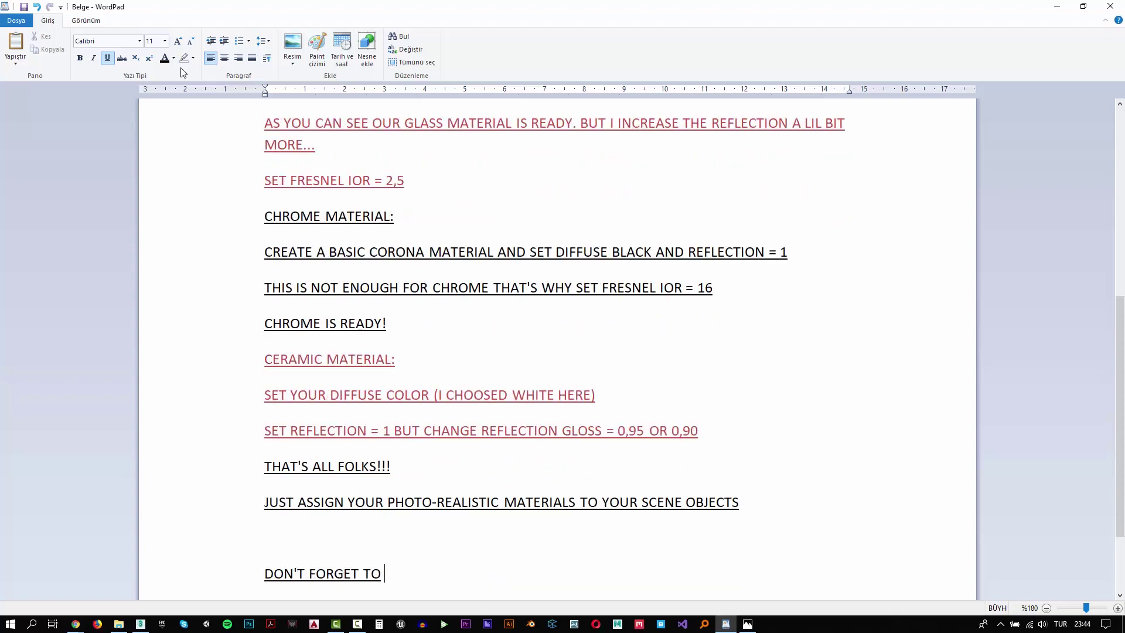
{"action": "type", "text": "GIVE ME A LIK"}
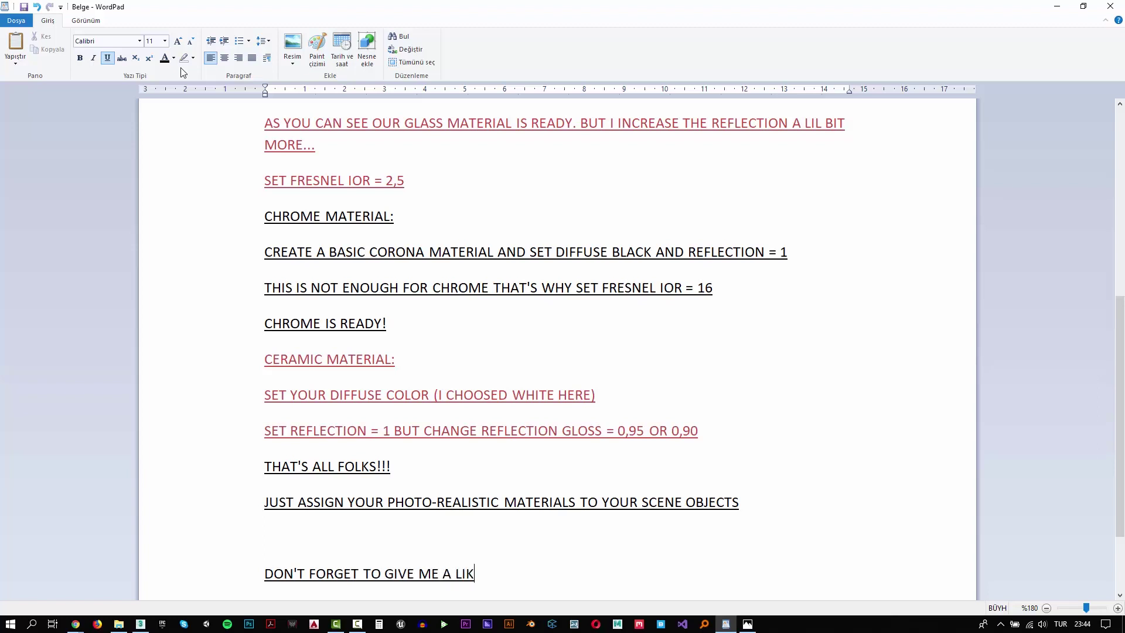
{"action": "type", "text": "E AND SUBSC"}
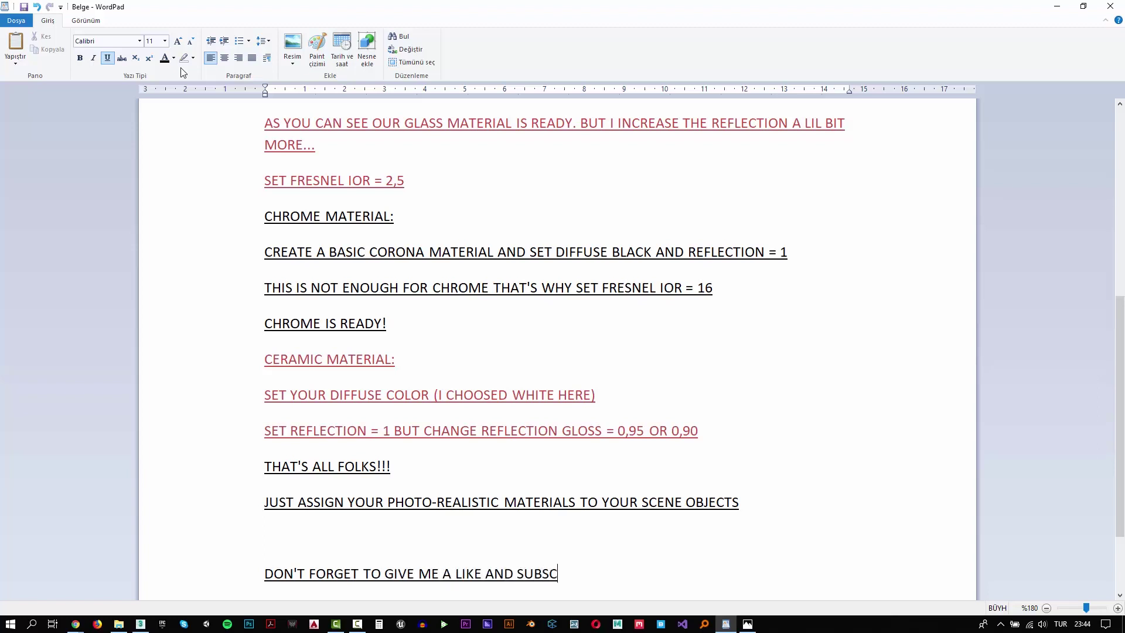
{"action": "type", "text": "RIBE!!!"}
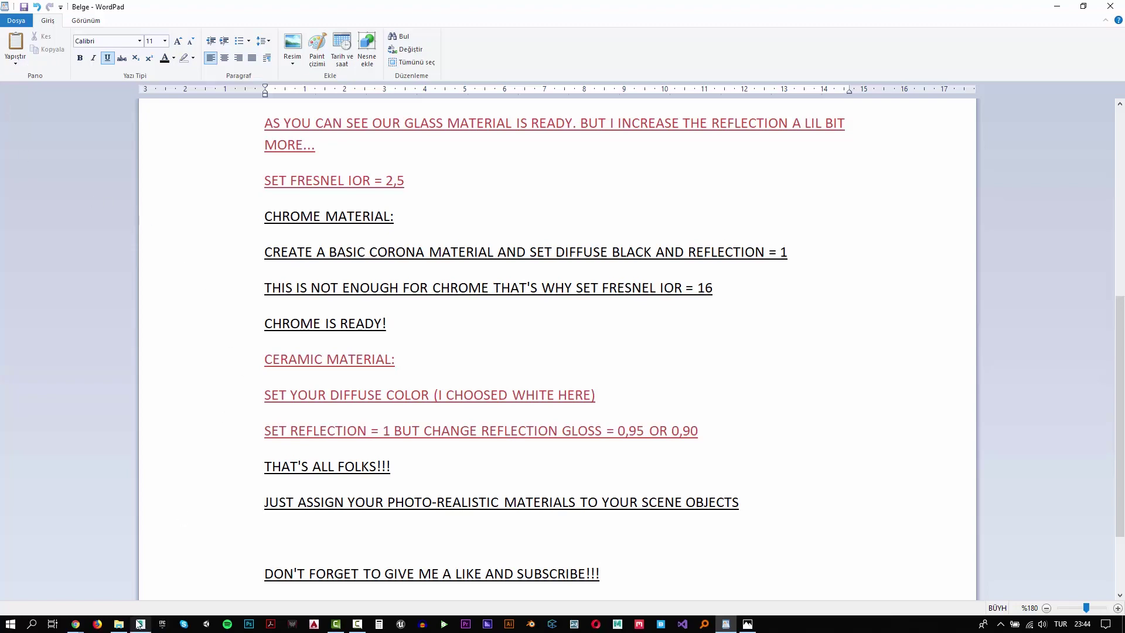
{"action": "left_click", "coordinate": [140, 624]}
- Shrink the material editor so the shelf and the glass, chrome and ceramic previews are visible
{"action": "left_click_drag", "start_coordinate": [563, 11], "coordinate": [533, 301]}
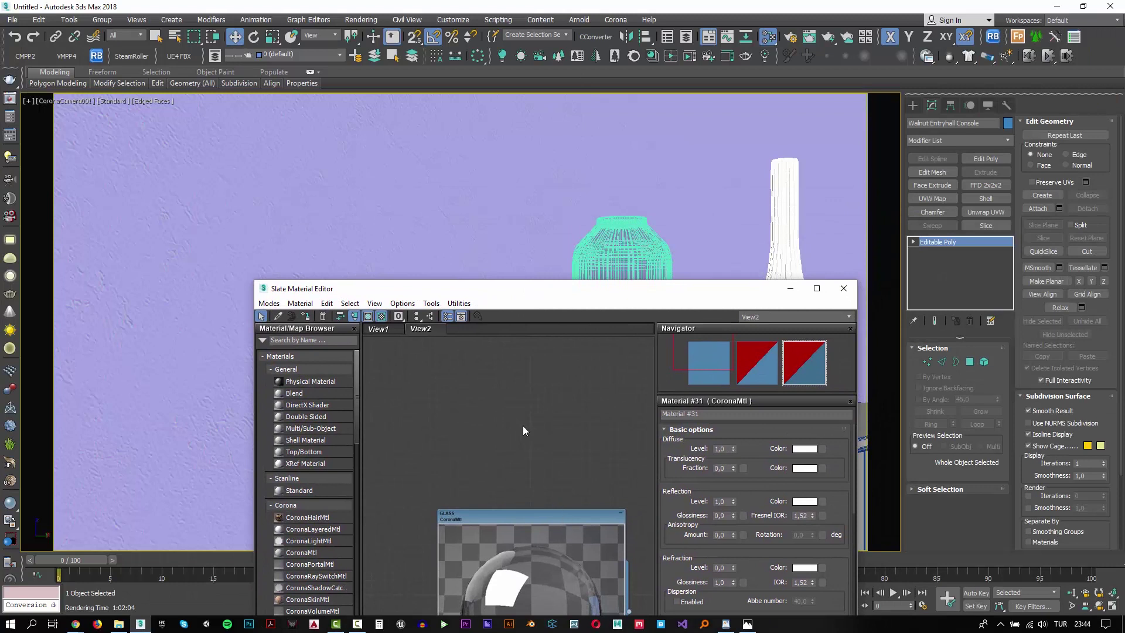
{"action": "scroll", "coordinate": [523, 426], "scroll_direction": "down", "scroll_amount": 3}
{"action": "scroll", "coordinate": [523, 425], "scroll_direction": "down", "scroll_amount": 4}
{"action": "scroll", "coordinate": [513, 437], "scroll_direction": "up", "scroll_amount": 6}
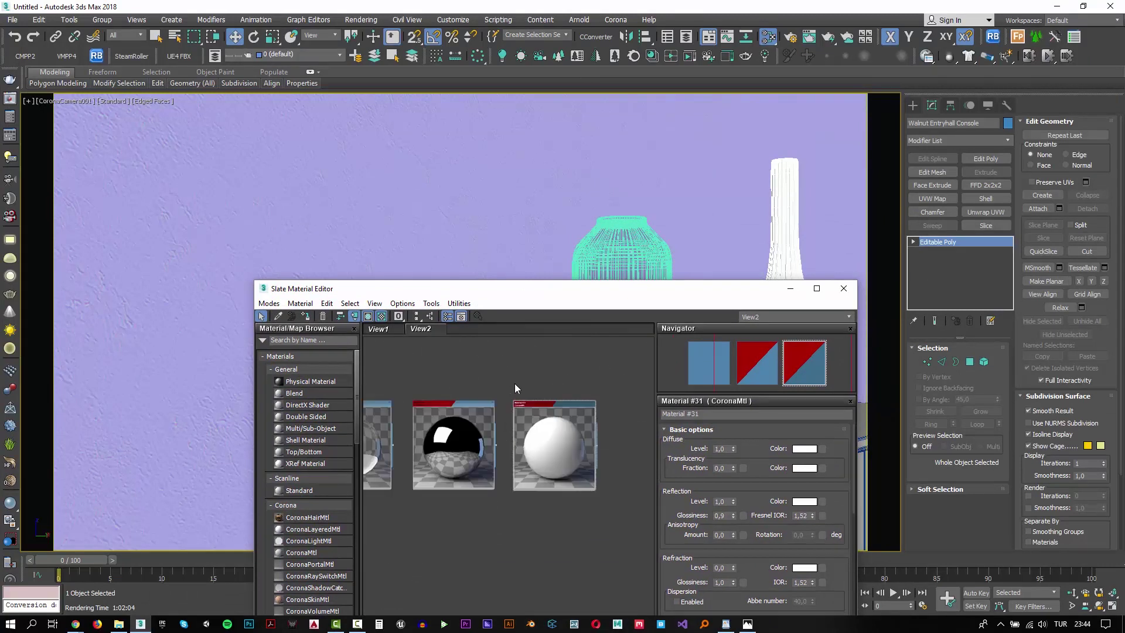
{"action": "middle_click_drag", "start_coordinate": [389, 420], "coordinate": [507, 420]}
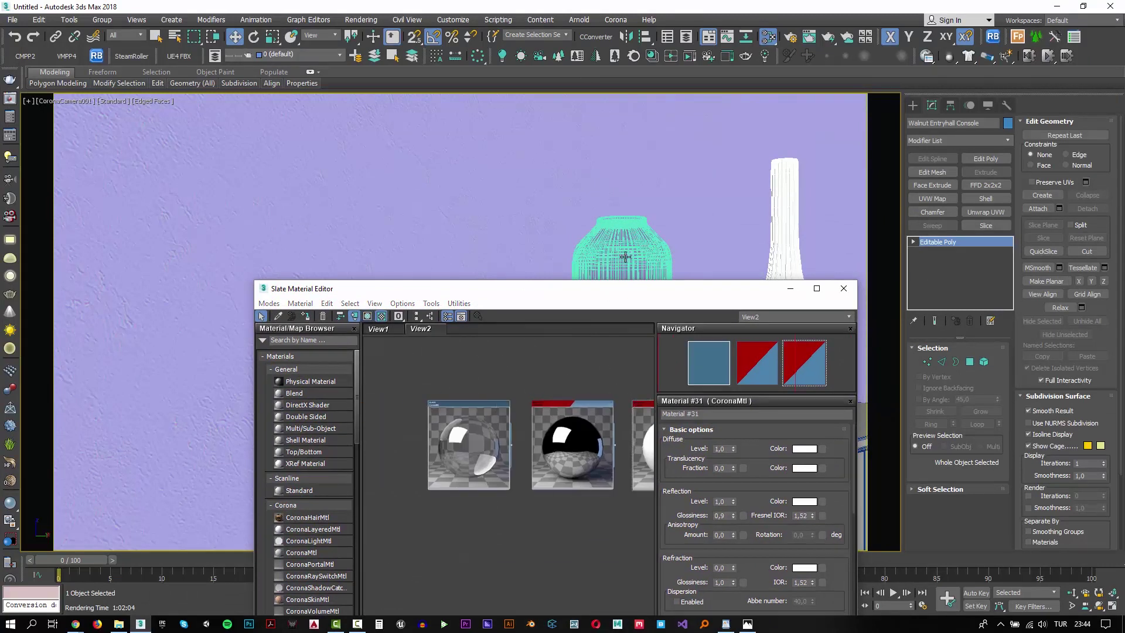
- Assign glass to the tall bottle and chrome to the bowl, then select the next vase
{"action": "left_click", "coordinate": [784, 235]}
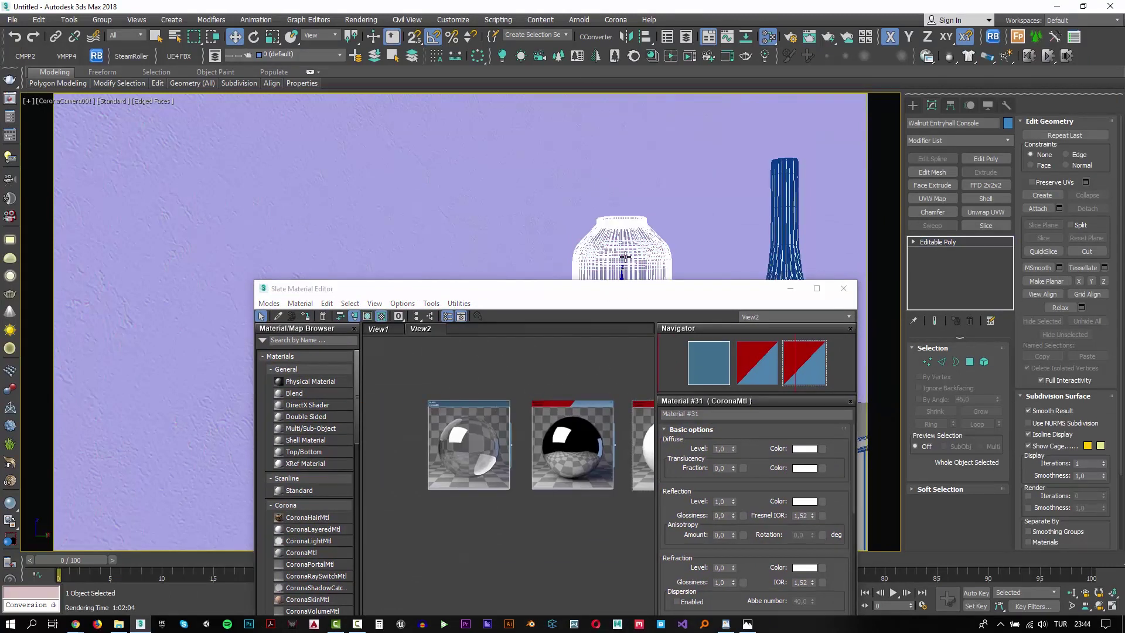
{"action": "left_click", "coordinate": [308, 321]}
{"action": "left_click_drag", "start_coordinate": [405, 288], "coordinate": [200, 131]}
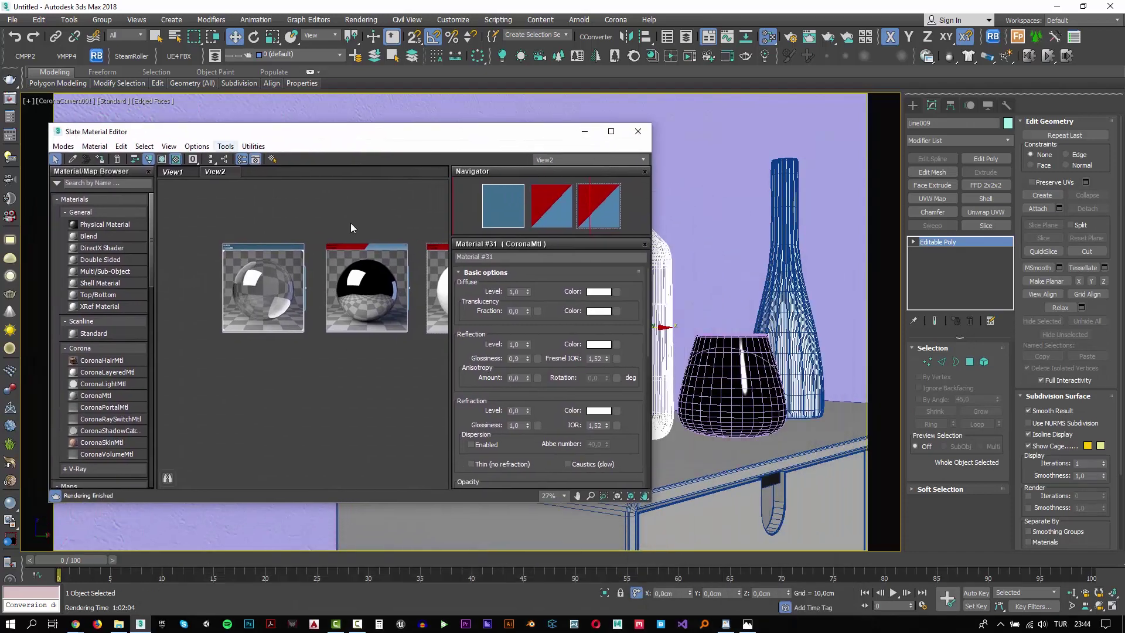
{"action": "left_click", "coordinate": [733, 387]}
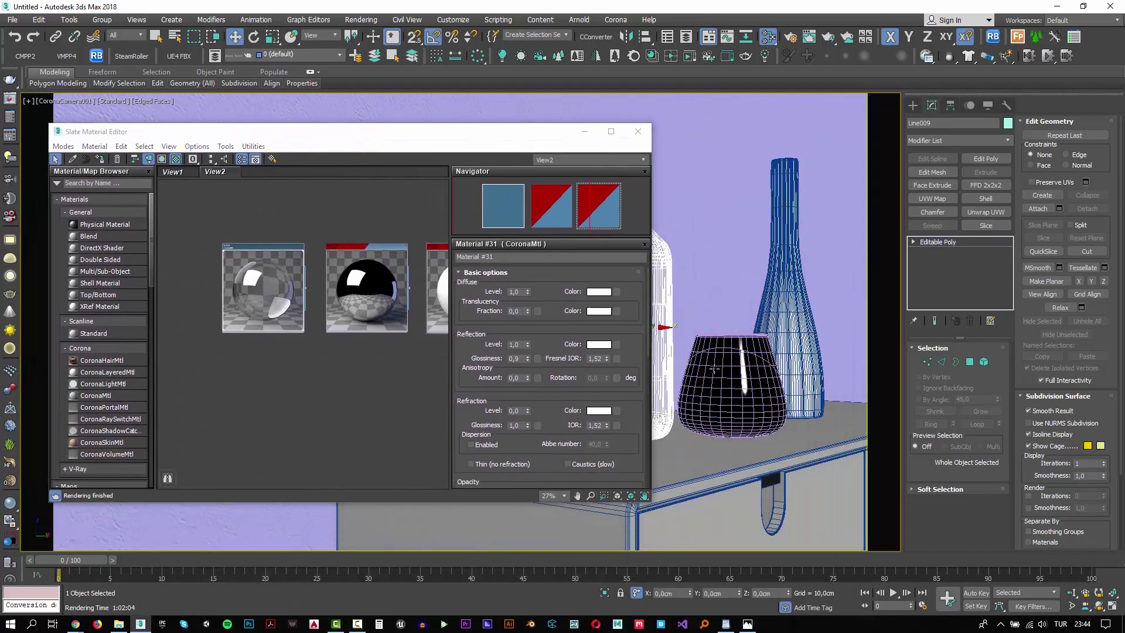
{"action": "left_click", "coordinate": [359, 249]}
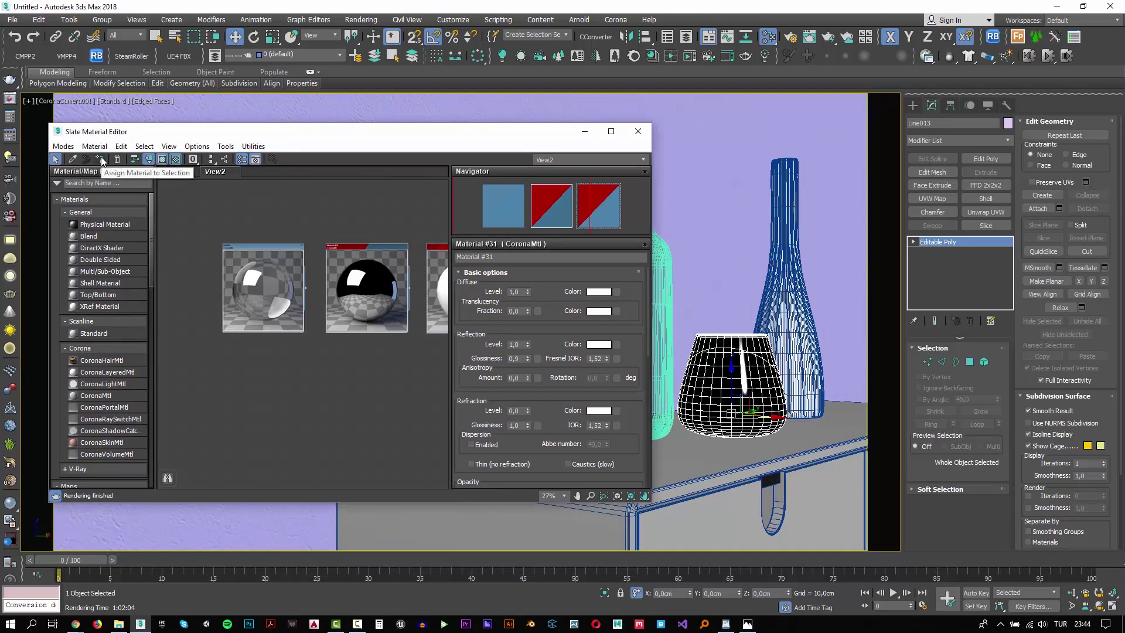
{"action": "left_click", "coordinate": [796, 348]}
{"action": "middle_click_drag", "start_coordinate": [429, 243], "coordinate": [343, 238]}
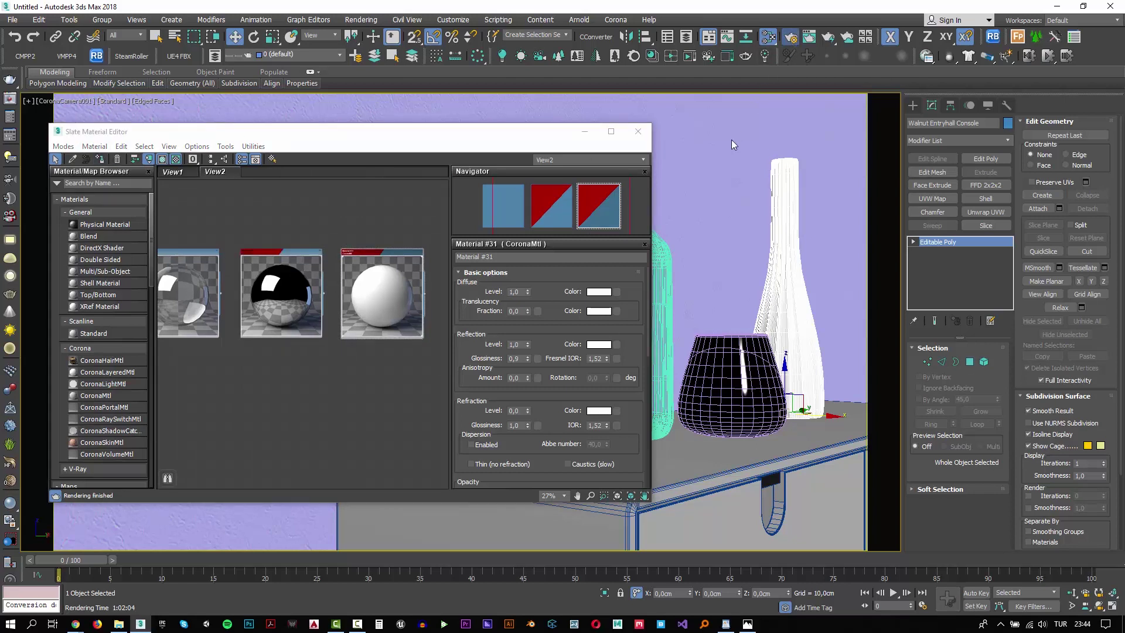
- Run an interactive Corona region render around the three vases, then stop it
{"action": "key", "text": "F10"}
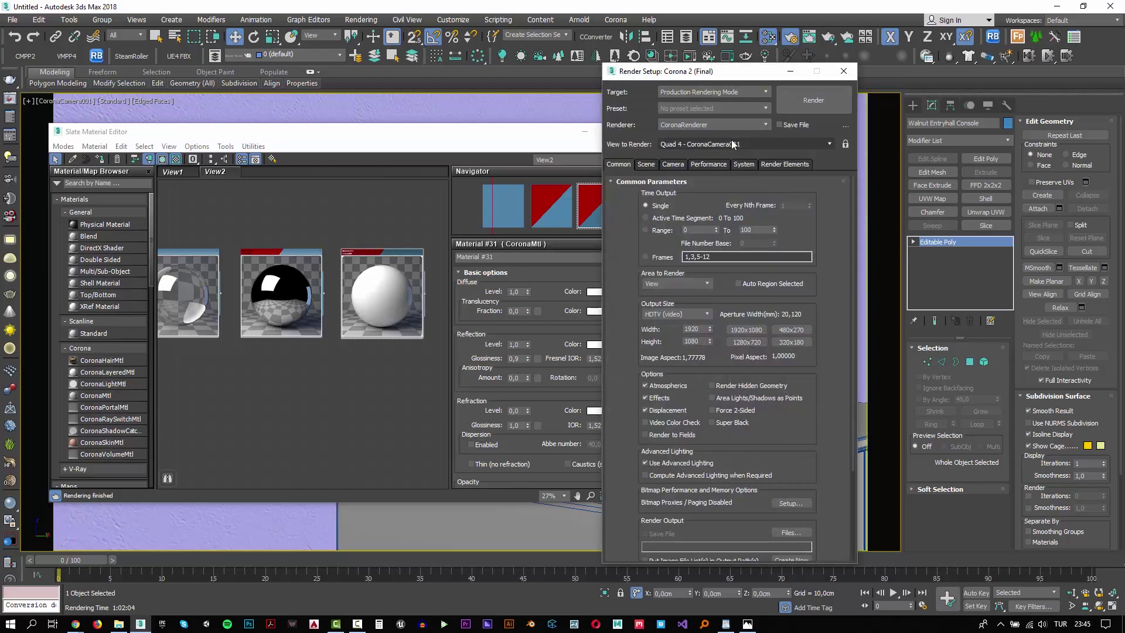
{"action": "left_click", "coordinate": [774, 197]}
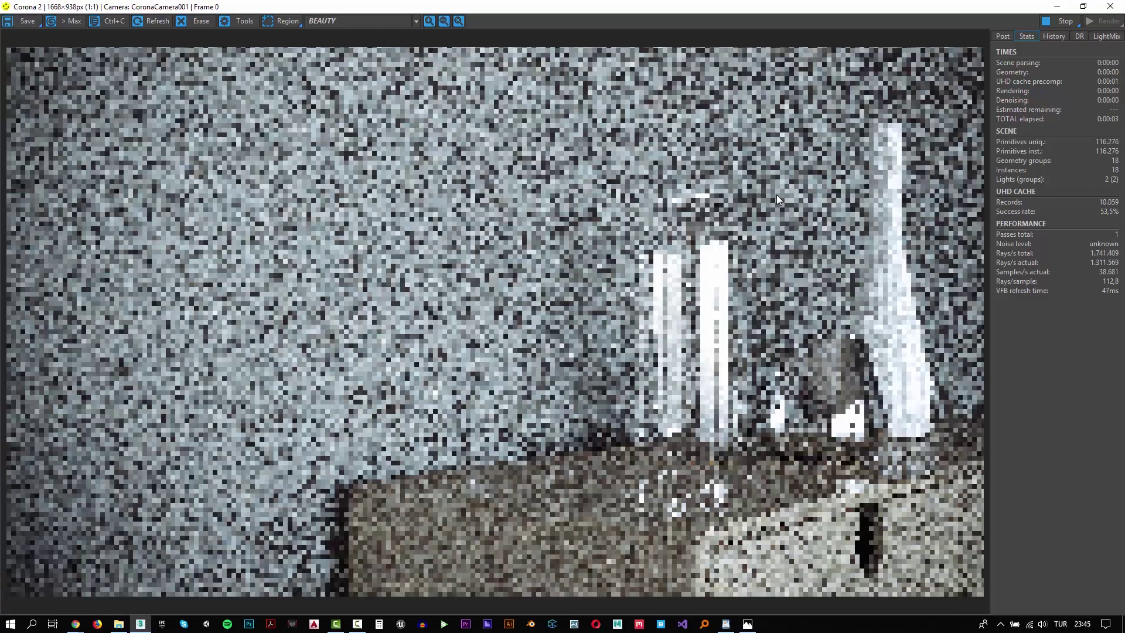
{"action": "left_click", "coordinate": [280, 21]}
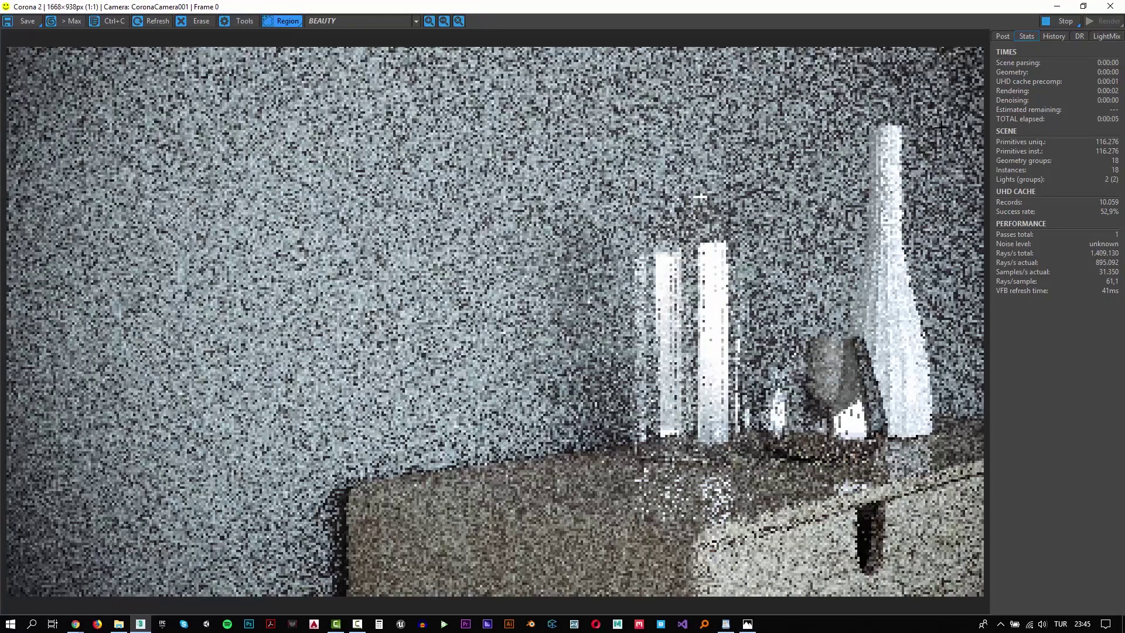
{"action": "left_click_drag", "start_coordinate": [953, 129], "coordinate": [610, 507]}
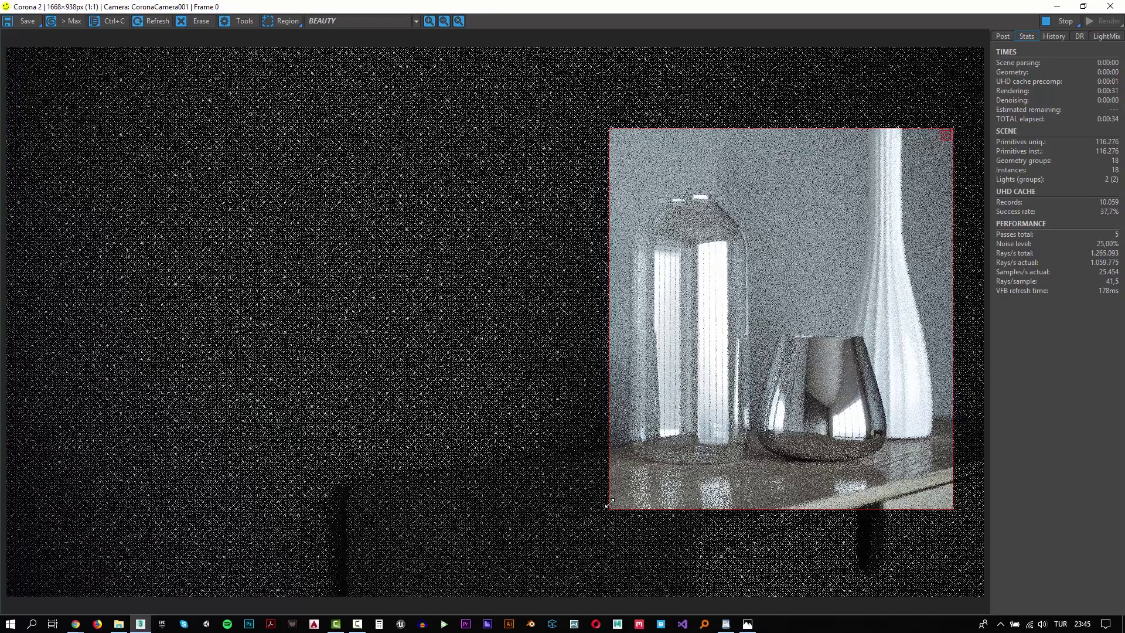
{"action": "left_click", "coordinate": [1069, 22]}
- Show render.jpg full screen in Photos
{"action": "left_click", "coordinate": [747, 625]}
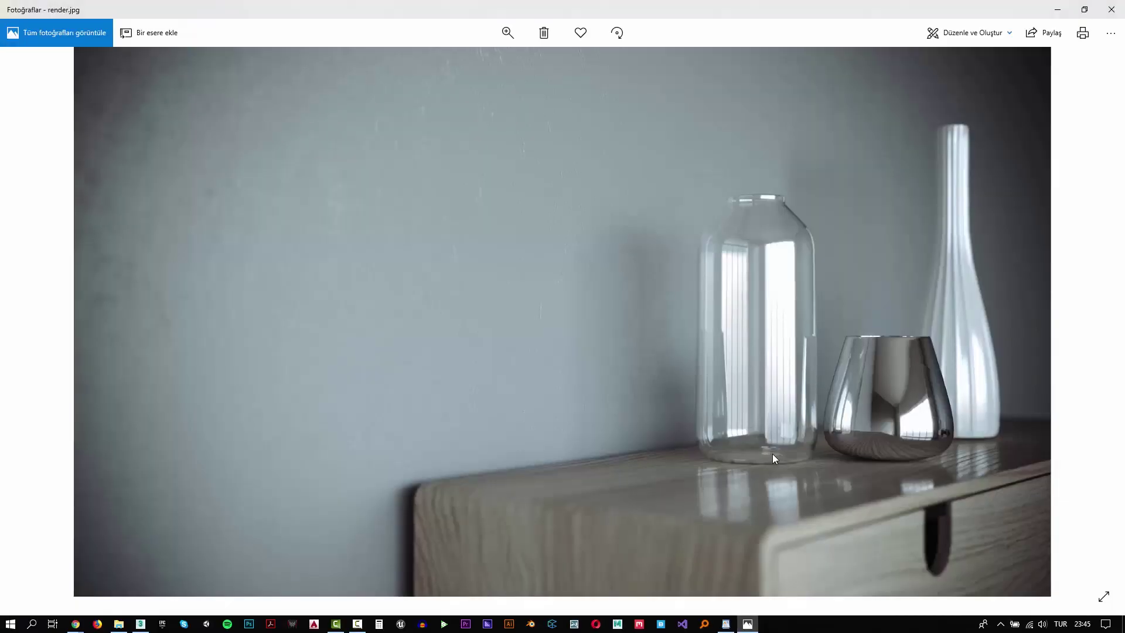
{"action": "left_click", "coordinate": [1096, 601]}
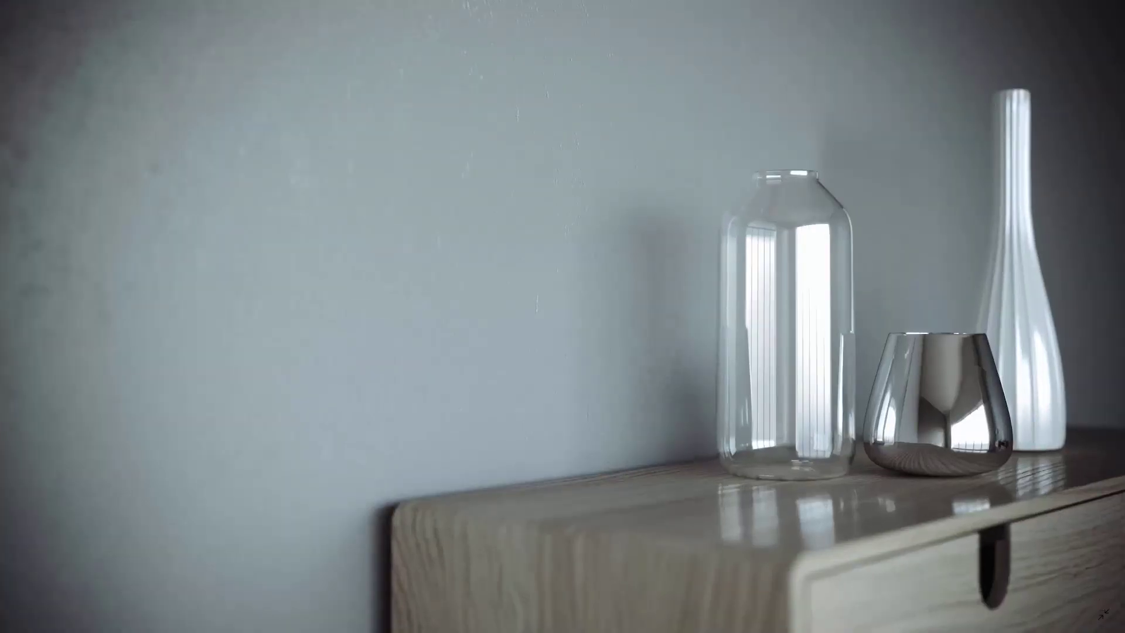